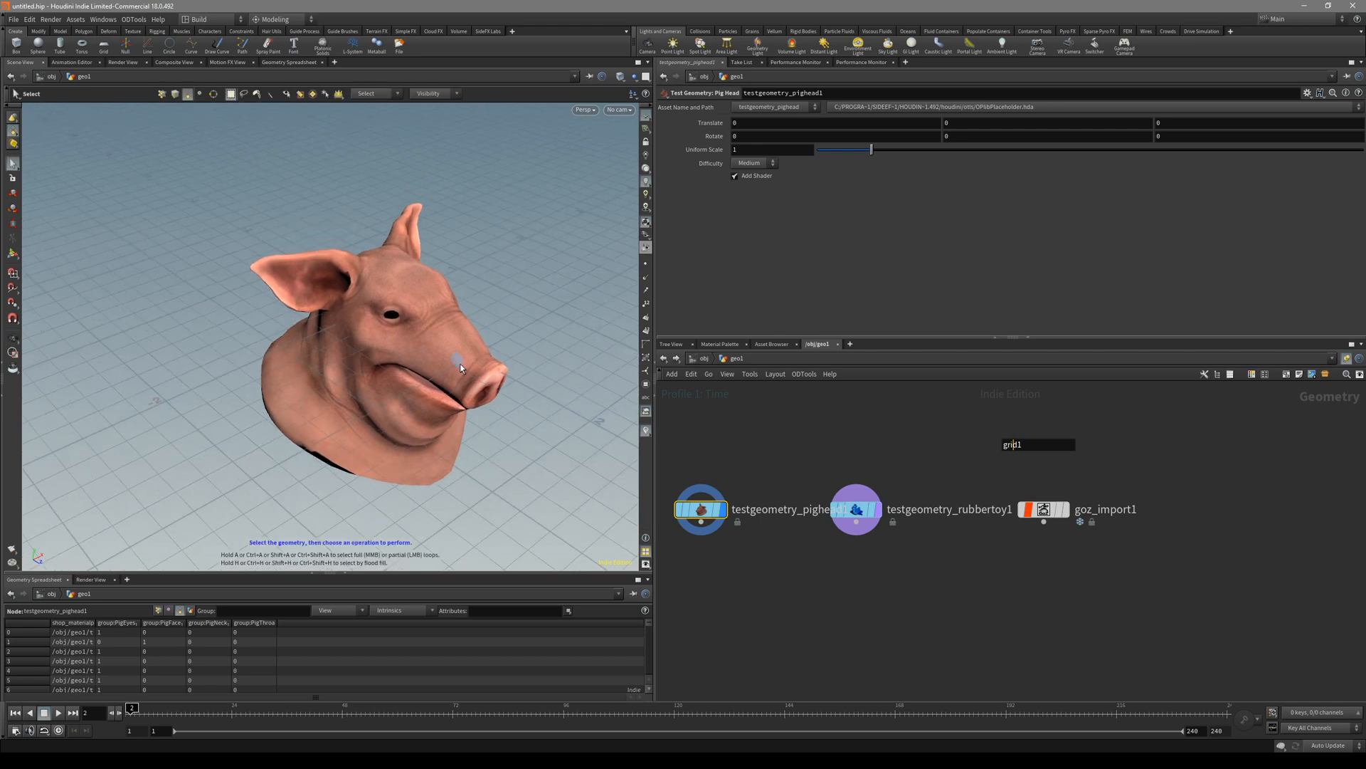
Orbit around the pig head, then show the rubber toy, pig head and finally the rifle model
key(Escape)
drag(468, 425, 379, 414)
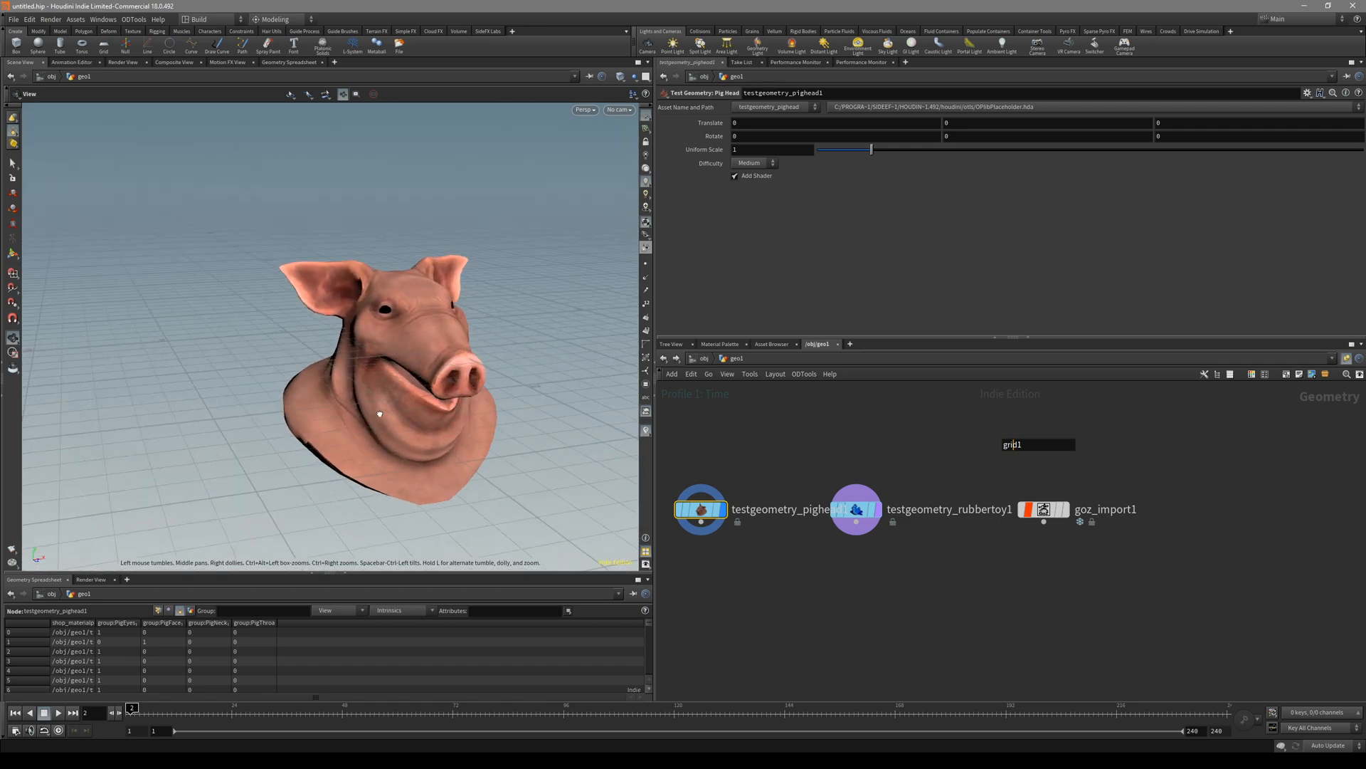
key(s)
click(873, 524)
click(1057, 524)
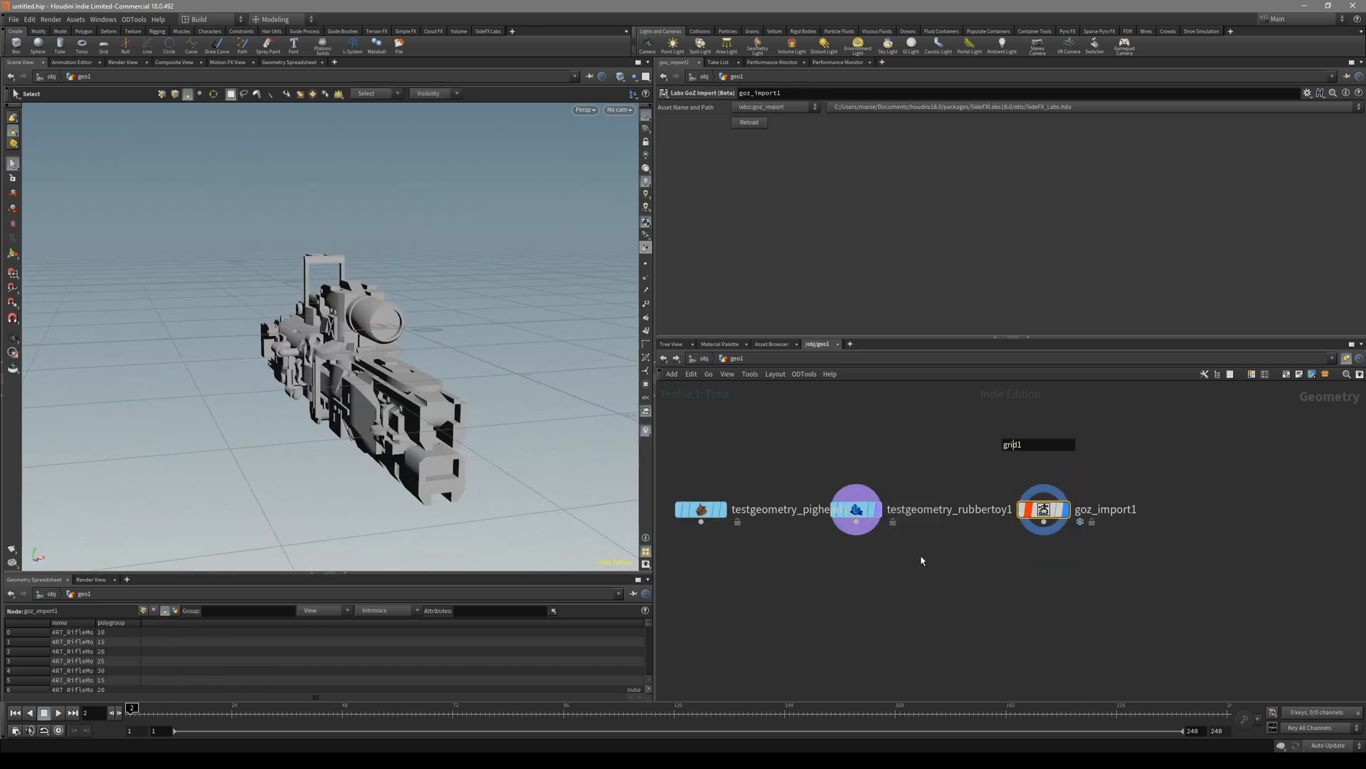
click(718, 508)
scroll(938, 610, down, 2)
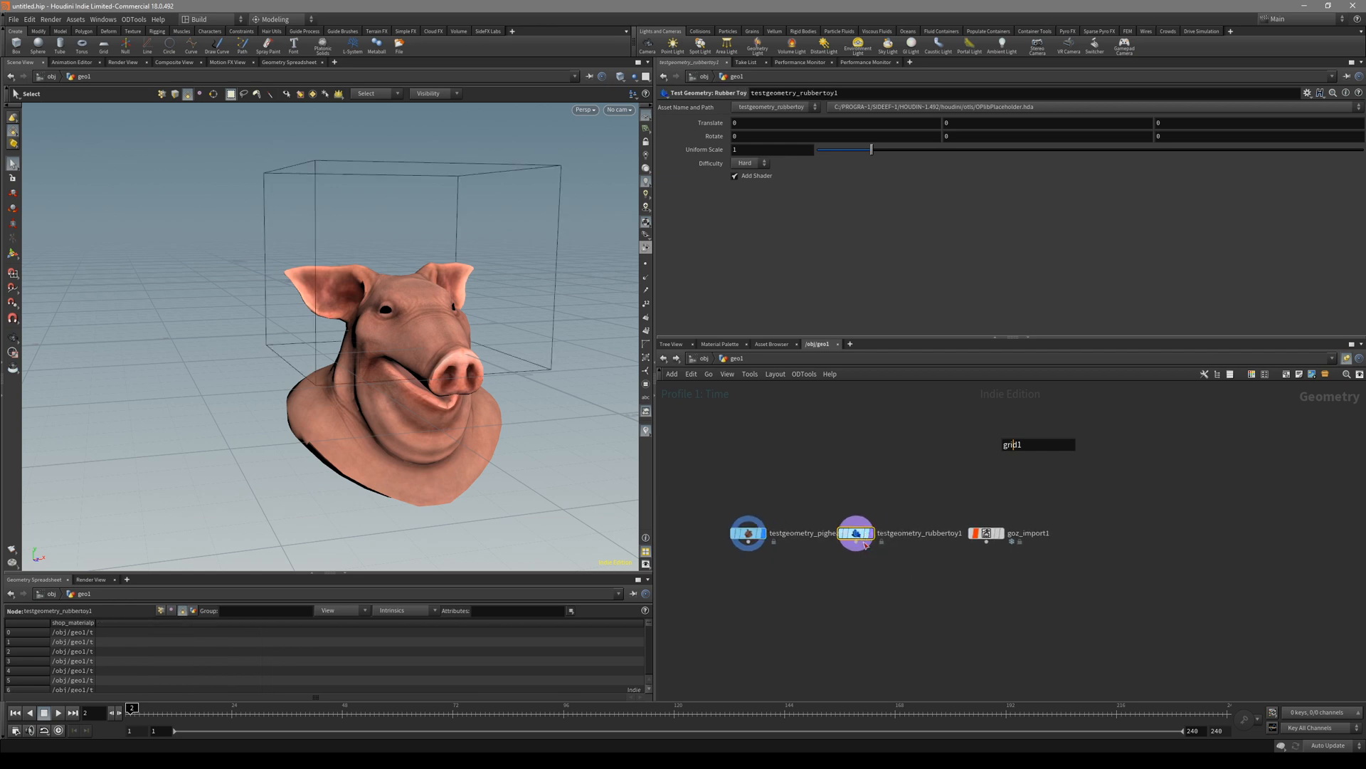
click(987, 533)
Create a Copy to Points node and position it below the source models
key(Tab)
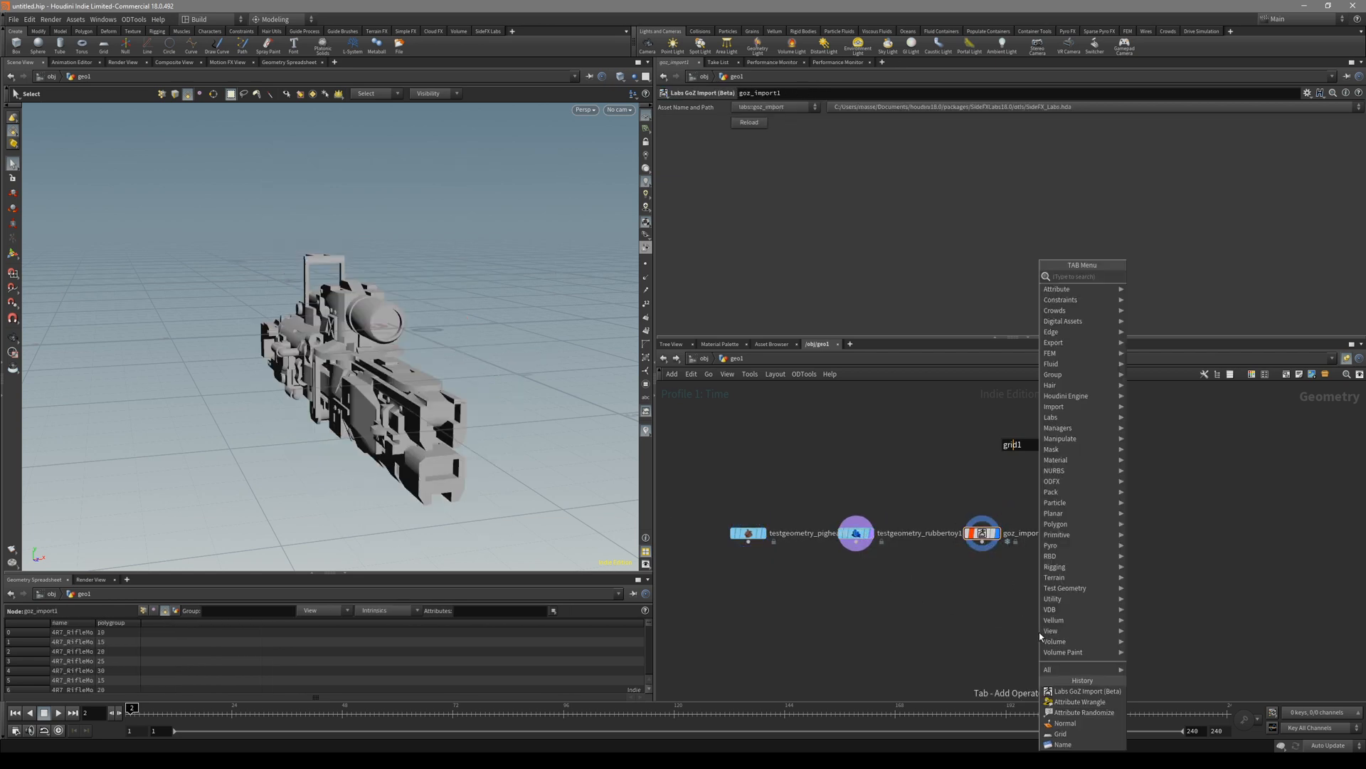
text(copyt)
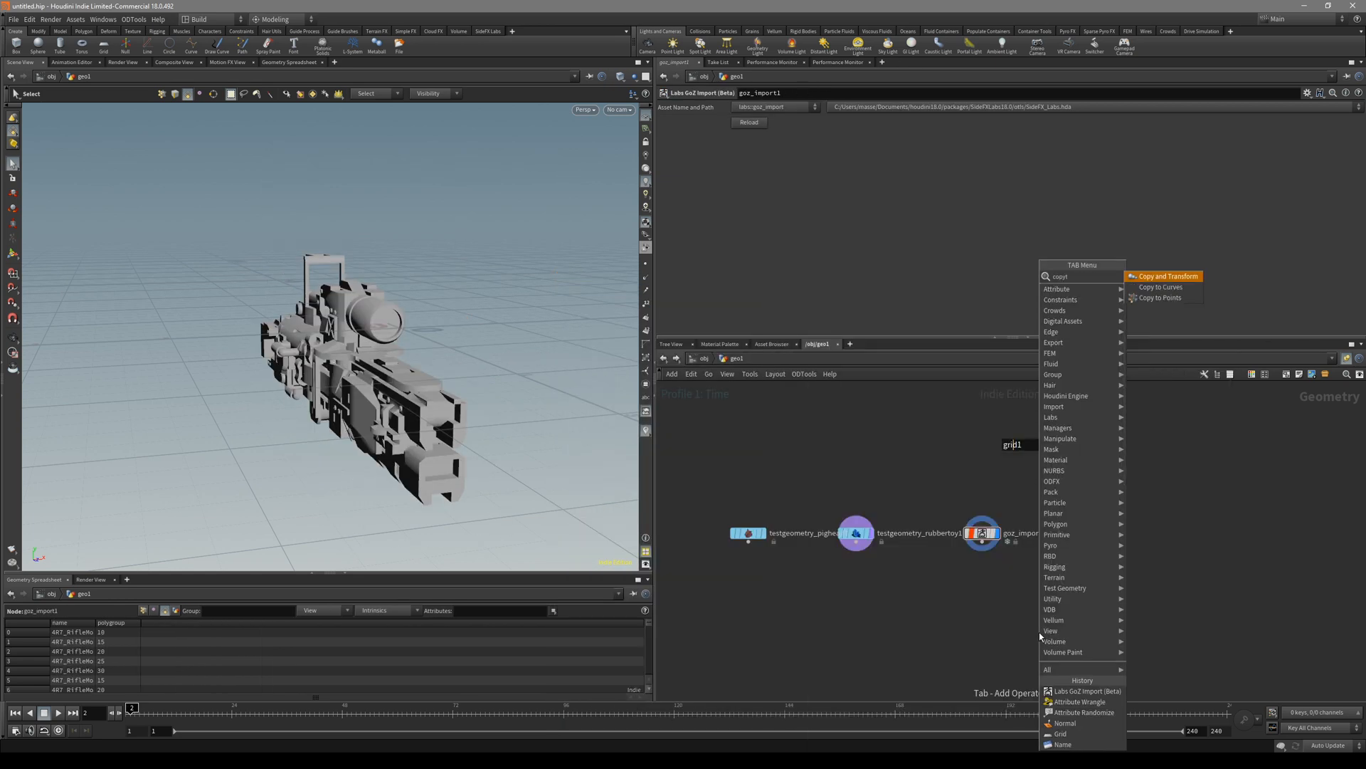
key(Down)
key(Down)
key(Return)
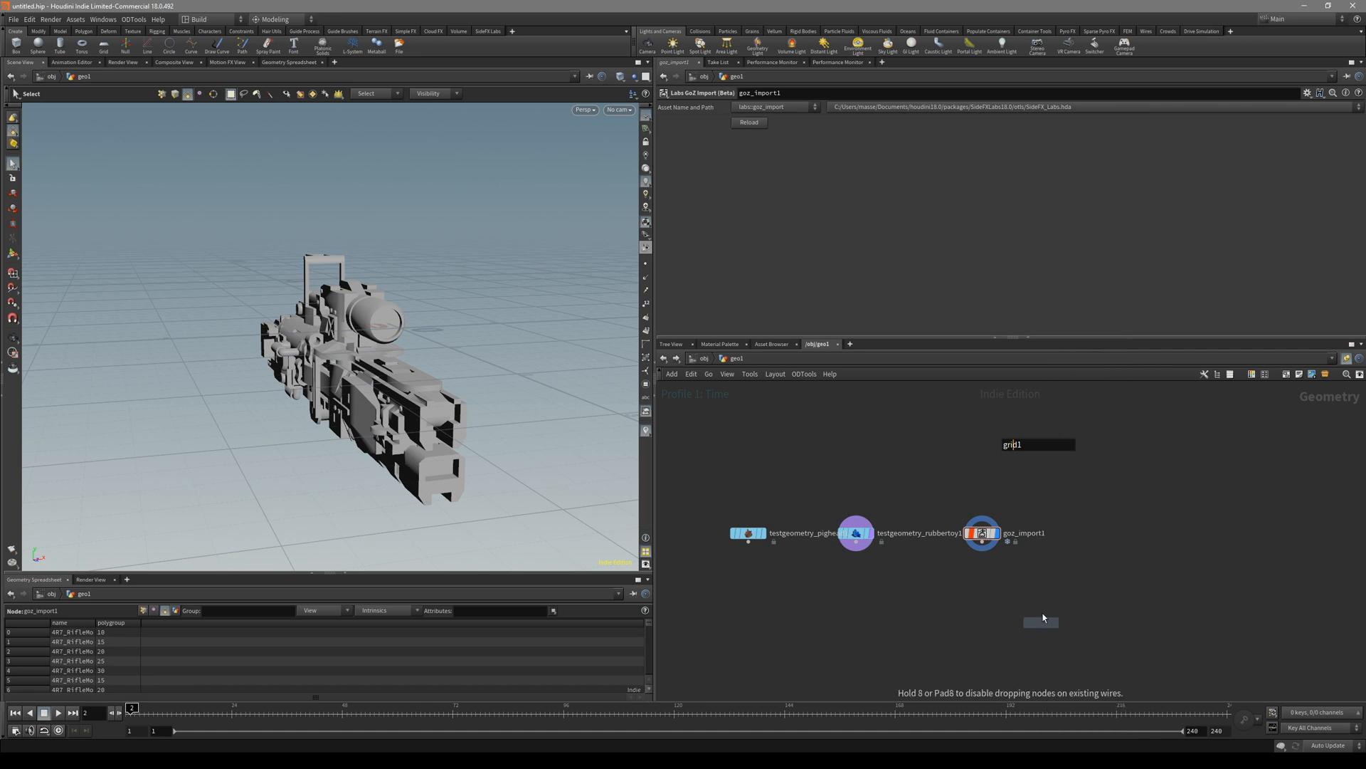
click(1014, 621)
scroll(975, 654, up, 2)
drag(1029, 566, 982, 656)
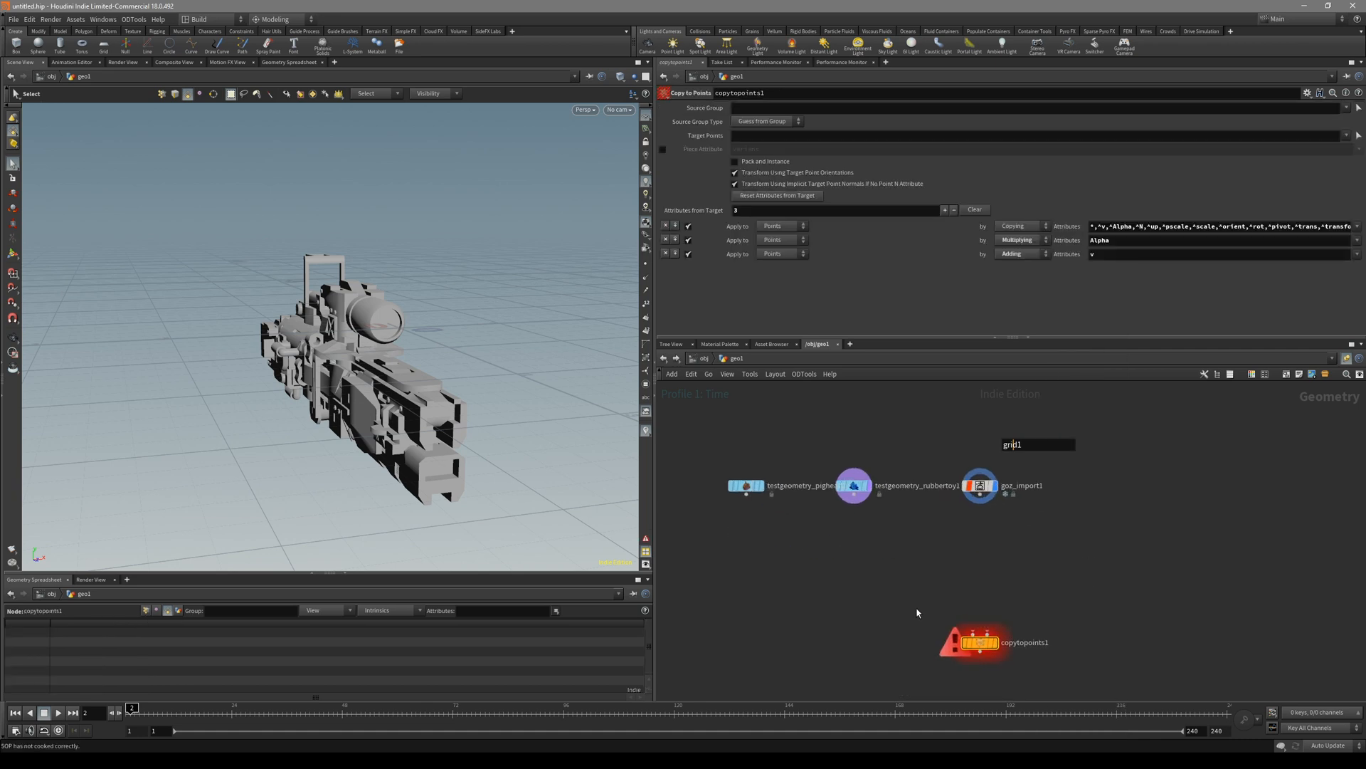
Move the three source nodes down together and leave the rubber toy displayed
drag(1020, 545, 735, 503)
drag(735, 452, 780, 529)
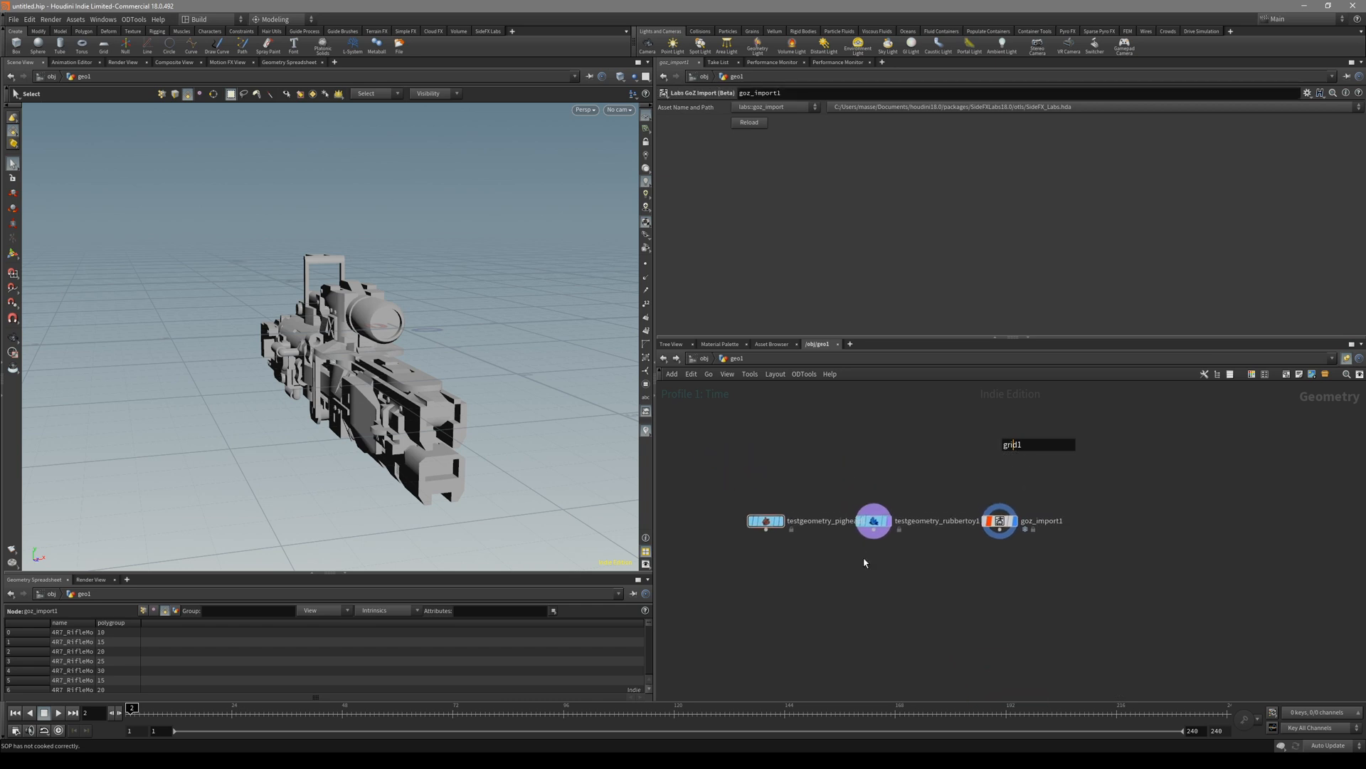
click(752, 521)
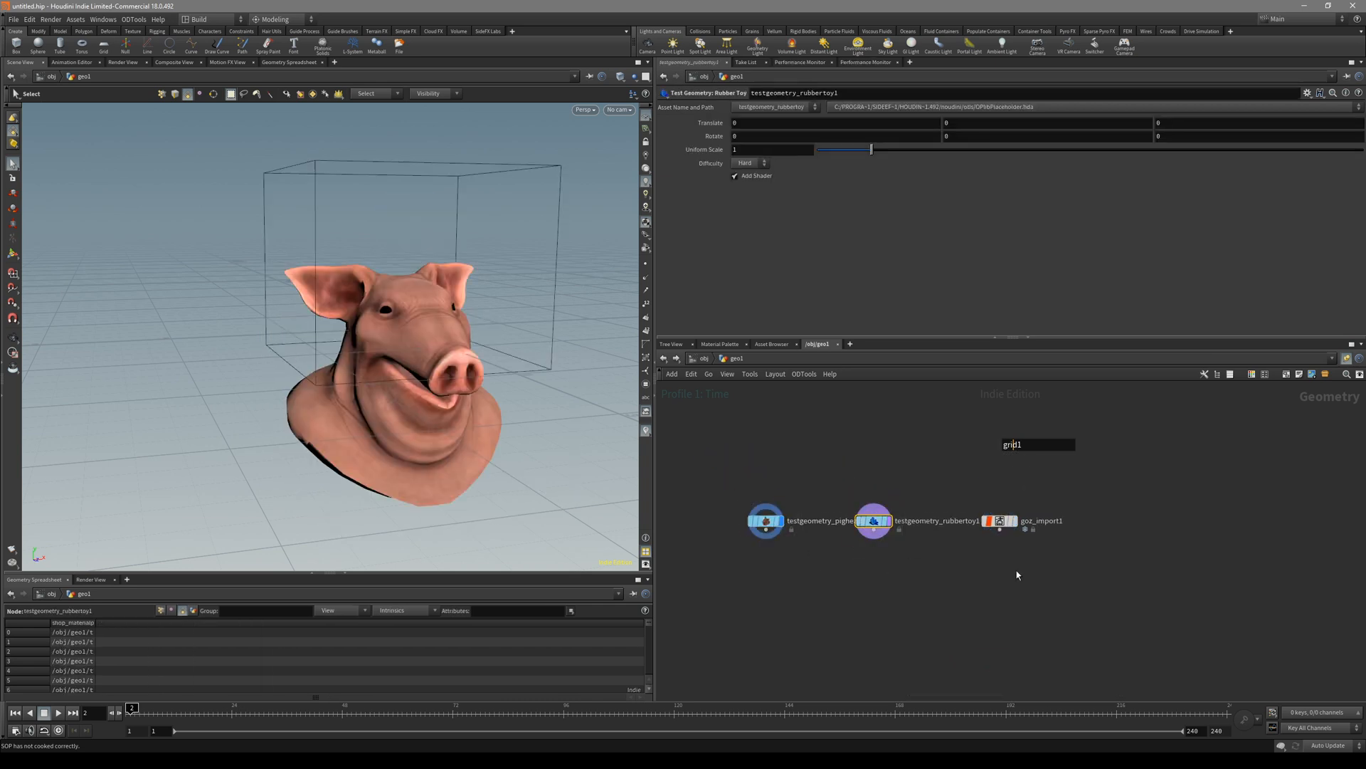
click(862, 521)
click(988, 521)
click(861, 521)
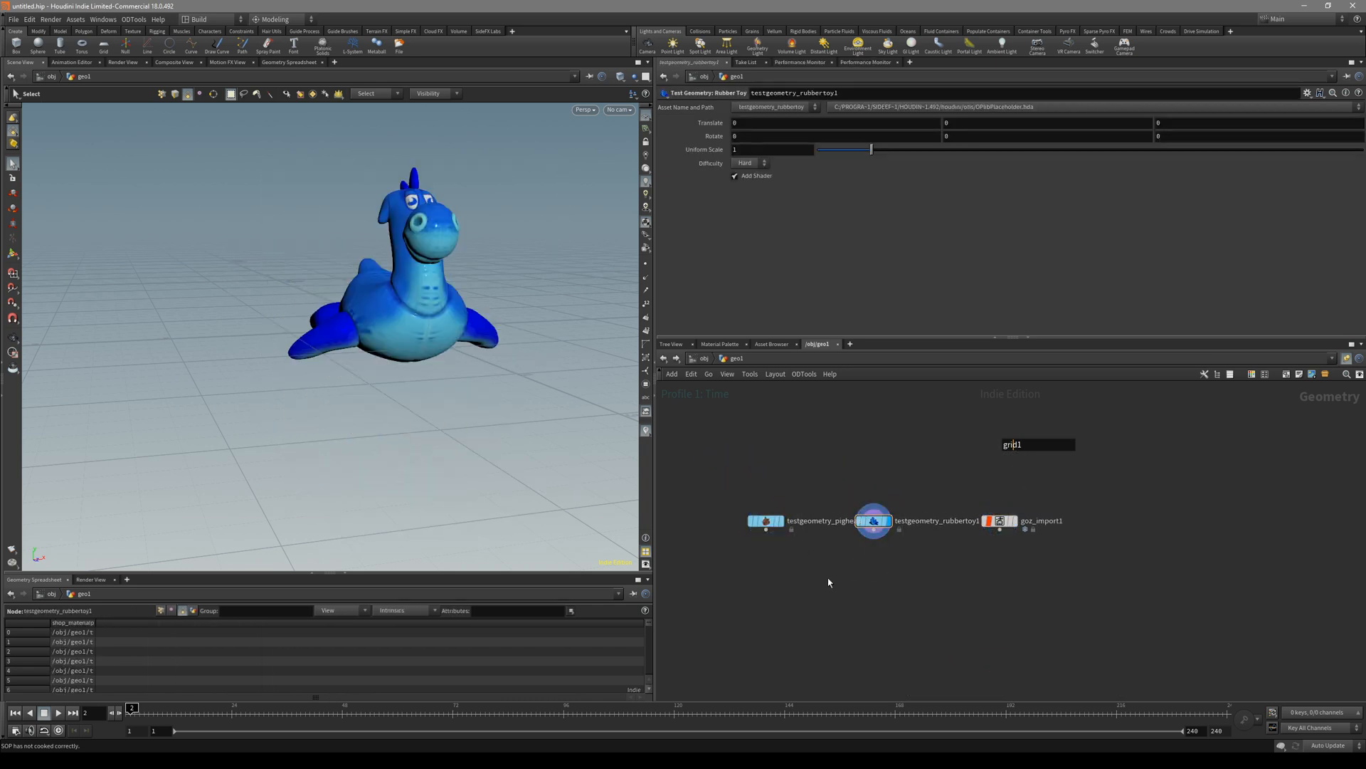
key(Tab)
text(att)
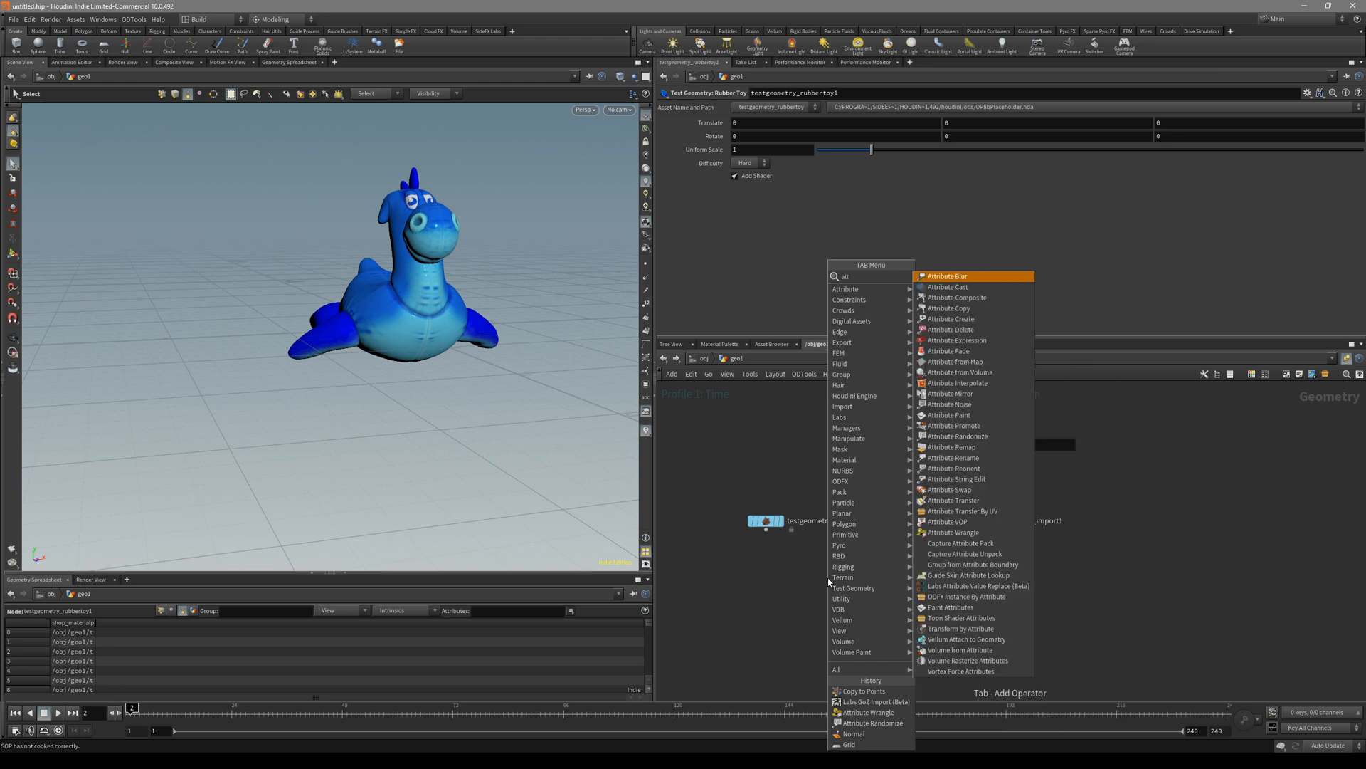
text(ribcreate)
Add an Attribute Create node, wire the pig head into it and display its result
key(Return)
click(828, 582)
key(Tab)
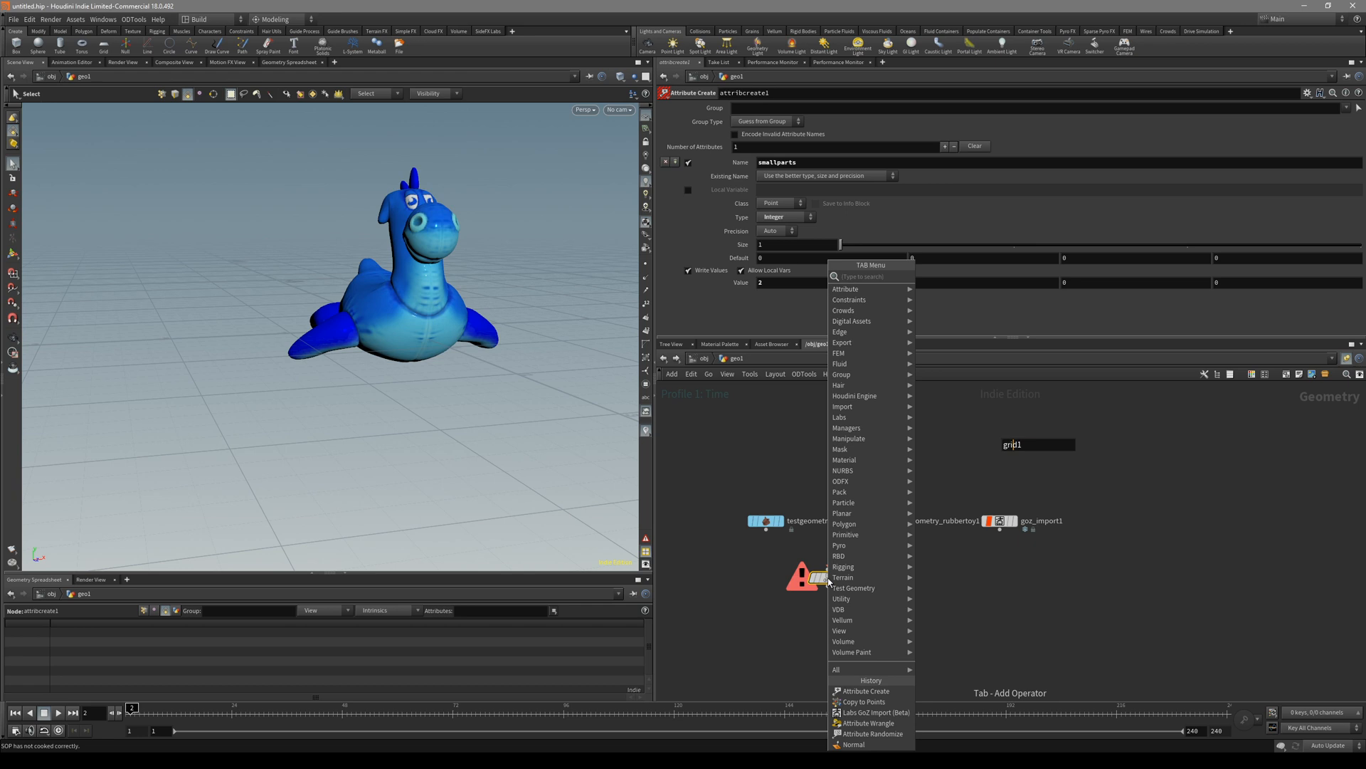
key(Escape)
scroll(833, 599, up, 3)
scroll(915, 632, up, 2)
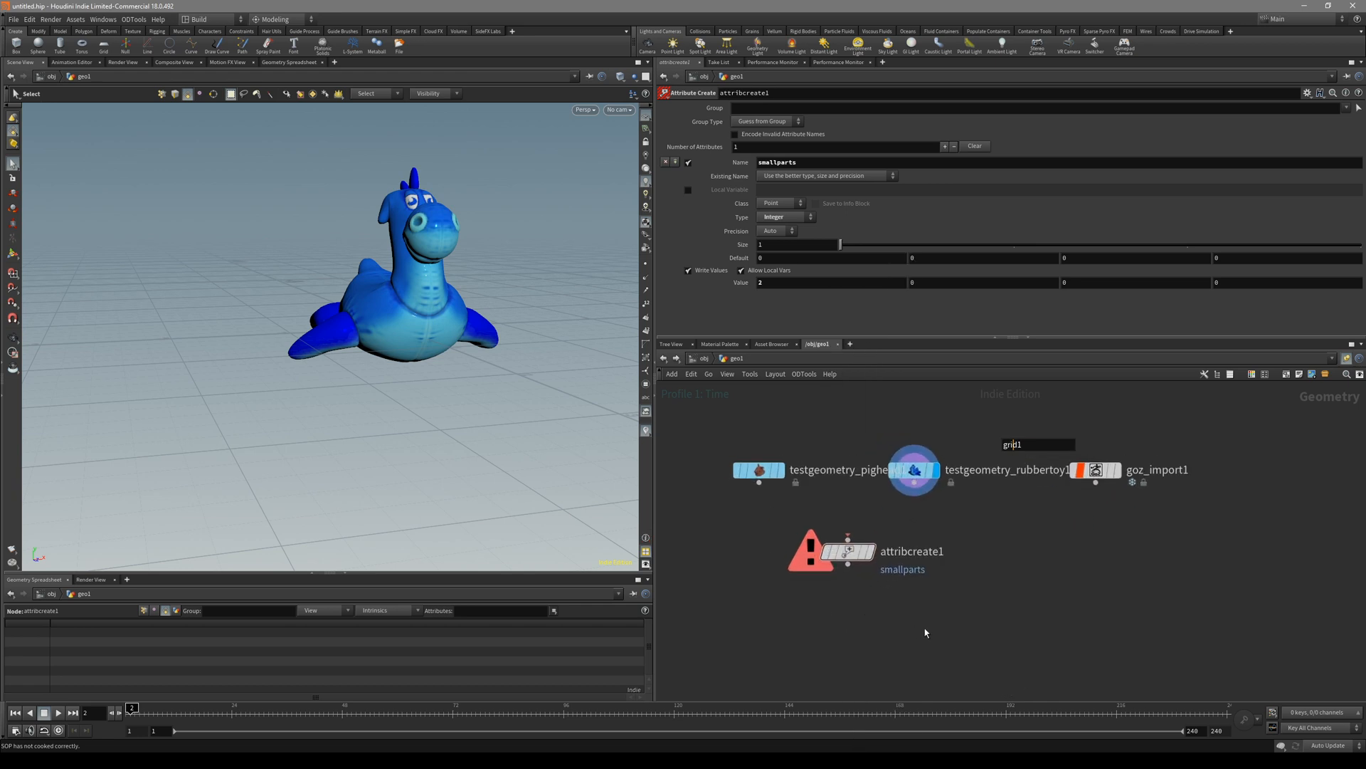
drag(848, 552, 781, 562)
drag(760, 483, 780, 551)
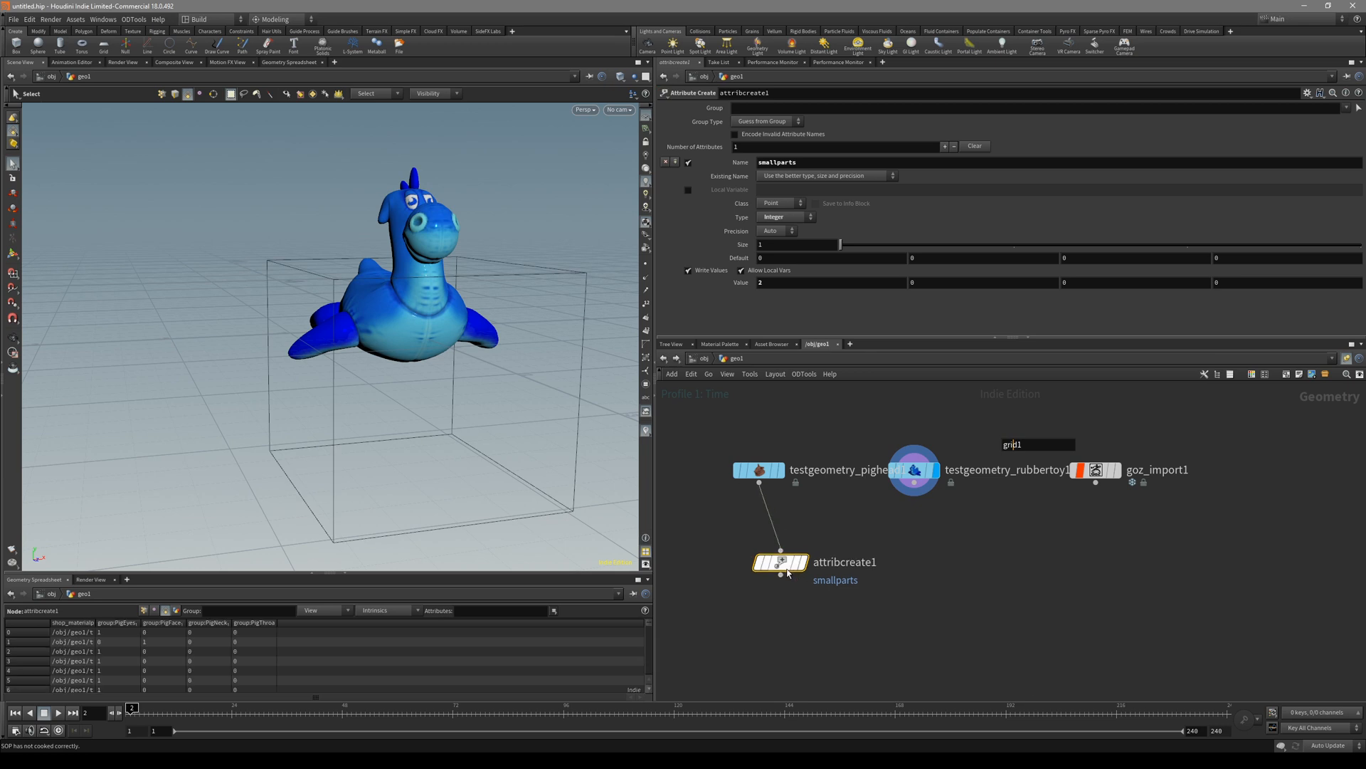
click(801, 561)
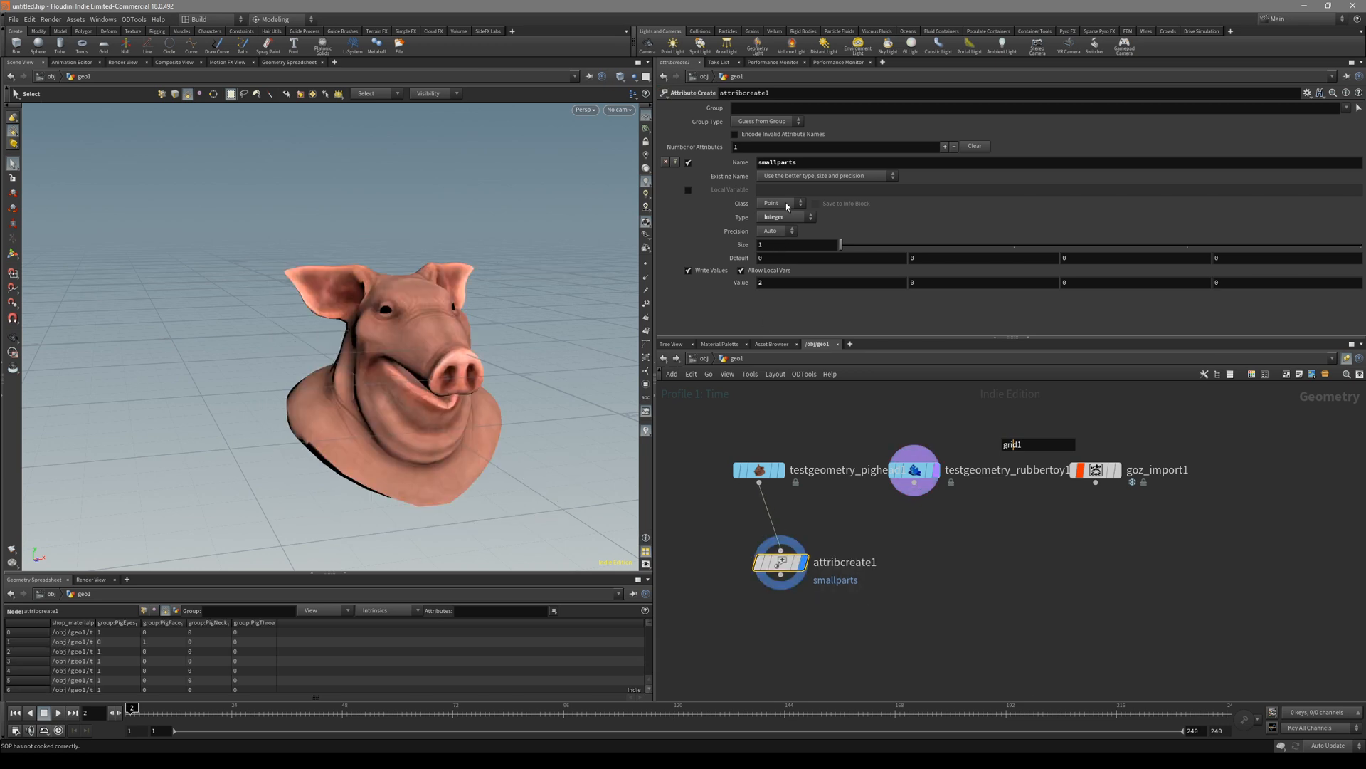
Set the attribute's value to 0 and name it mynumber
click(773, 284)
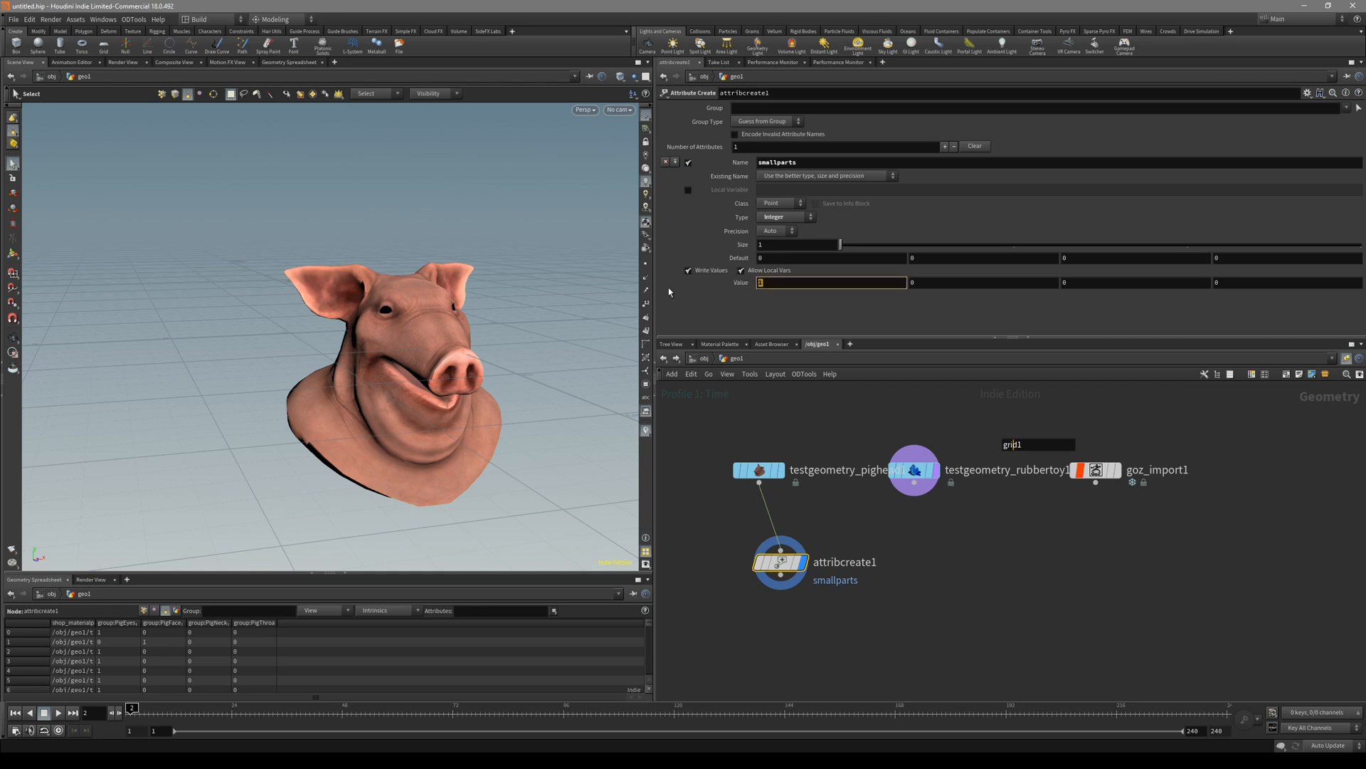
key(Return)
double_click(783, 163)
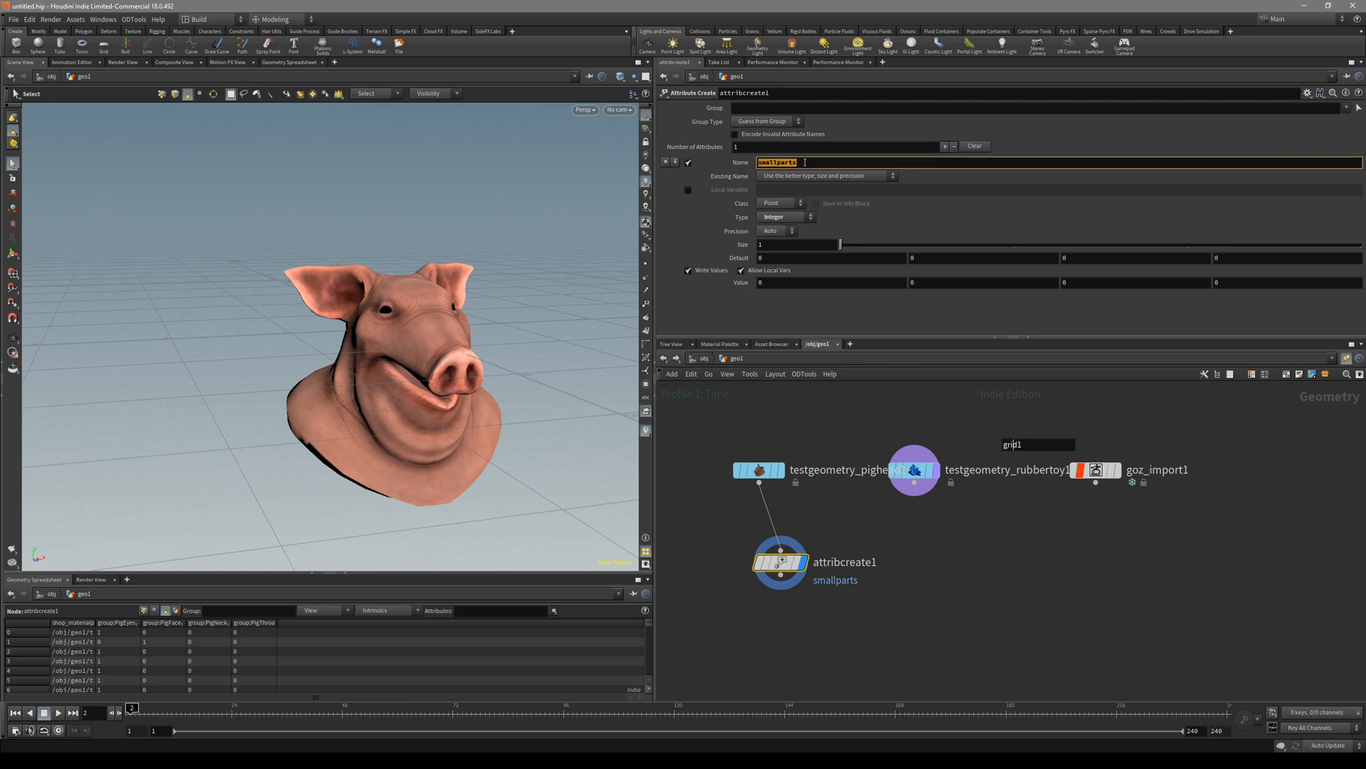
text(mynumber)
key(Return)
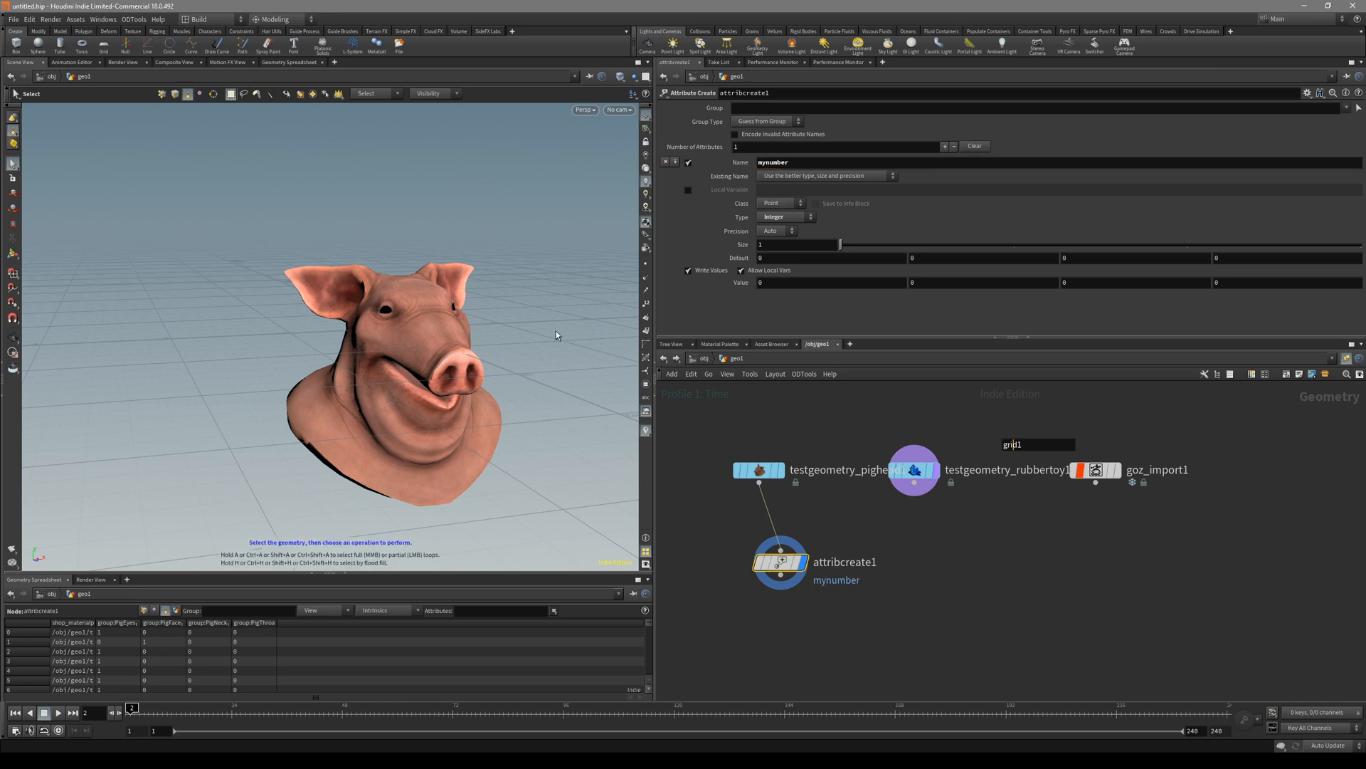
Duplicate the mynumber node for the rubber toy and rifle, setting the rubber toy's value to 2
mouse_move(781, 562)
mouse_down()
mouse_move(760, 545)
mouse_move(1061, 557)
mouse_up()
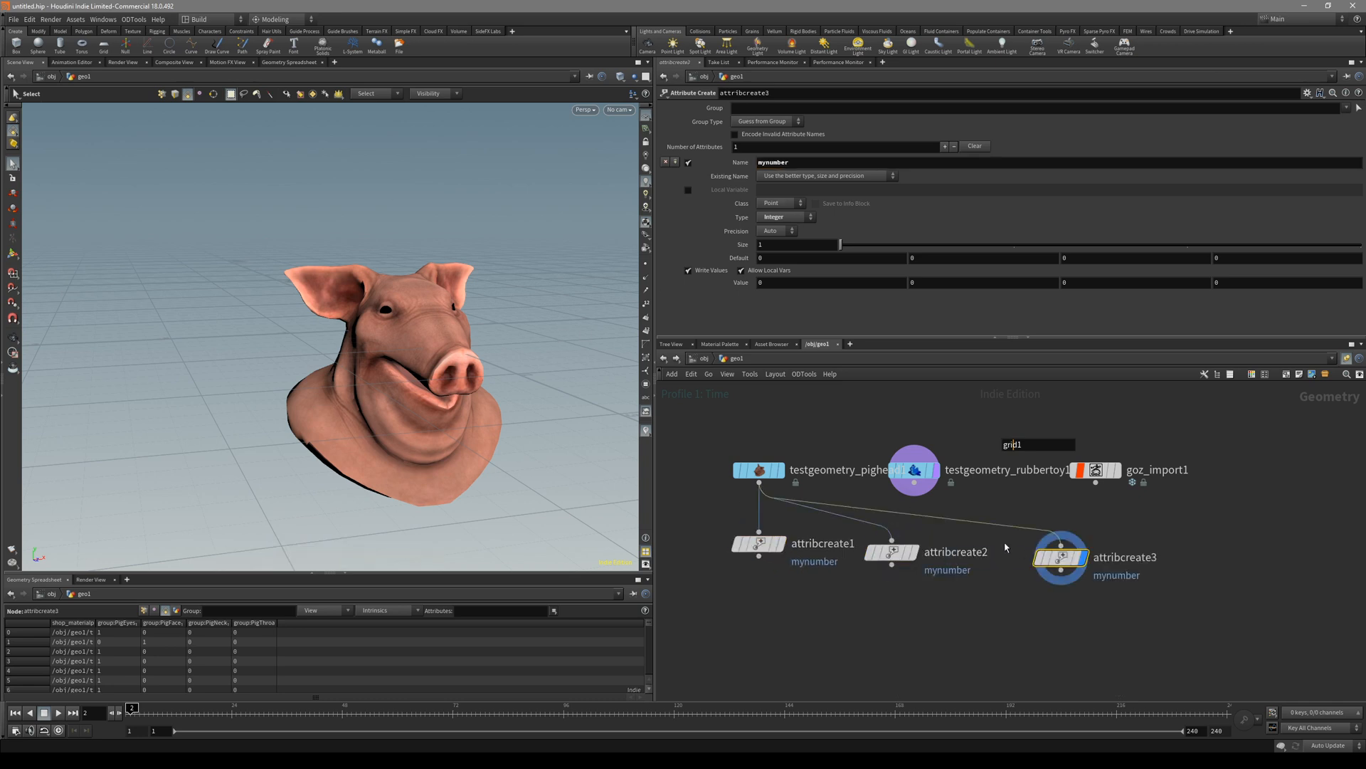
drag(914, 488, 893, 543)
drag(1095, 483, 1061, 547)
click(893, 552)
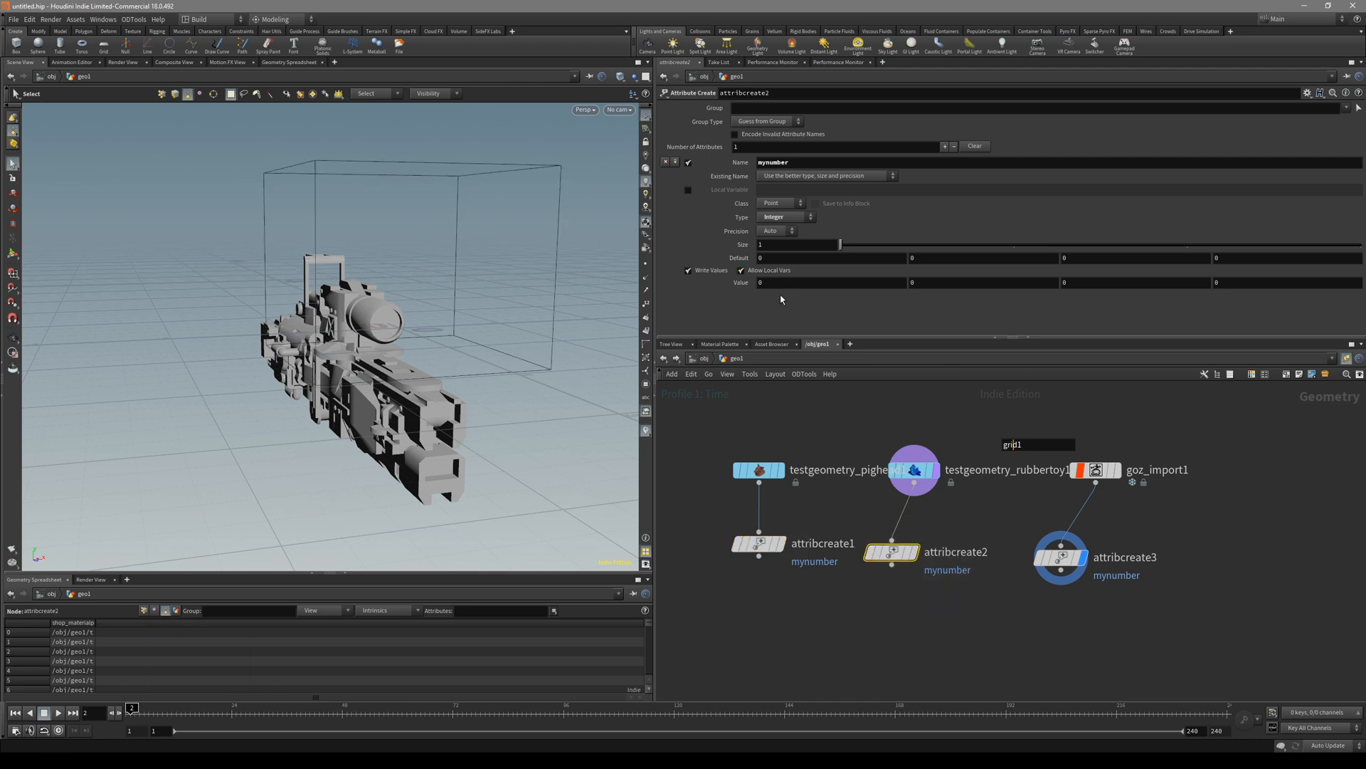
drag(773, 282, 713, 281)
click(1061, 557)
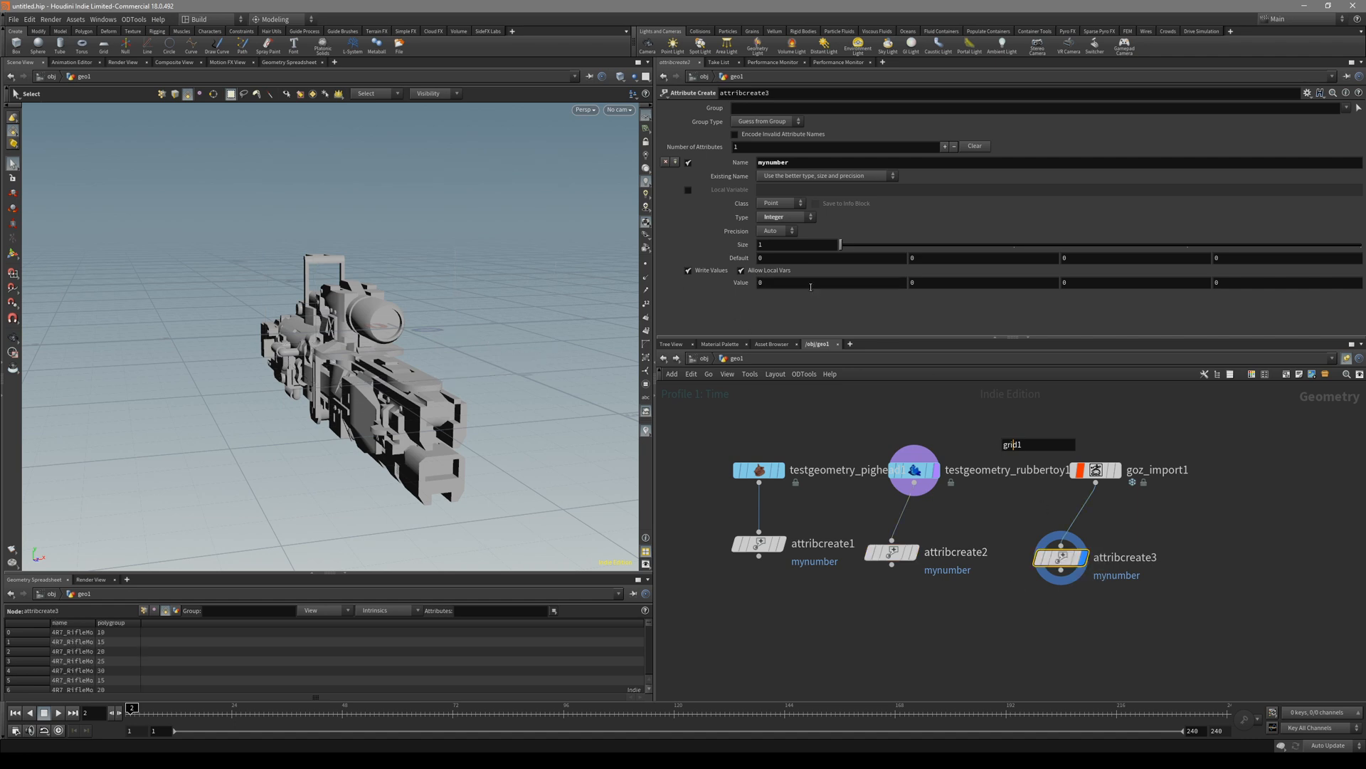
scroll(1074, 635, down, 3)
mouse_move(1089, 598)
mouse_down()
mouse_move(812, 535)
mouse_move(929, 555)
mouse_up()
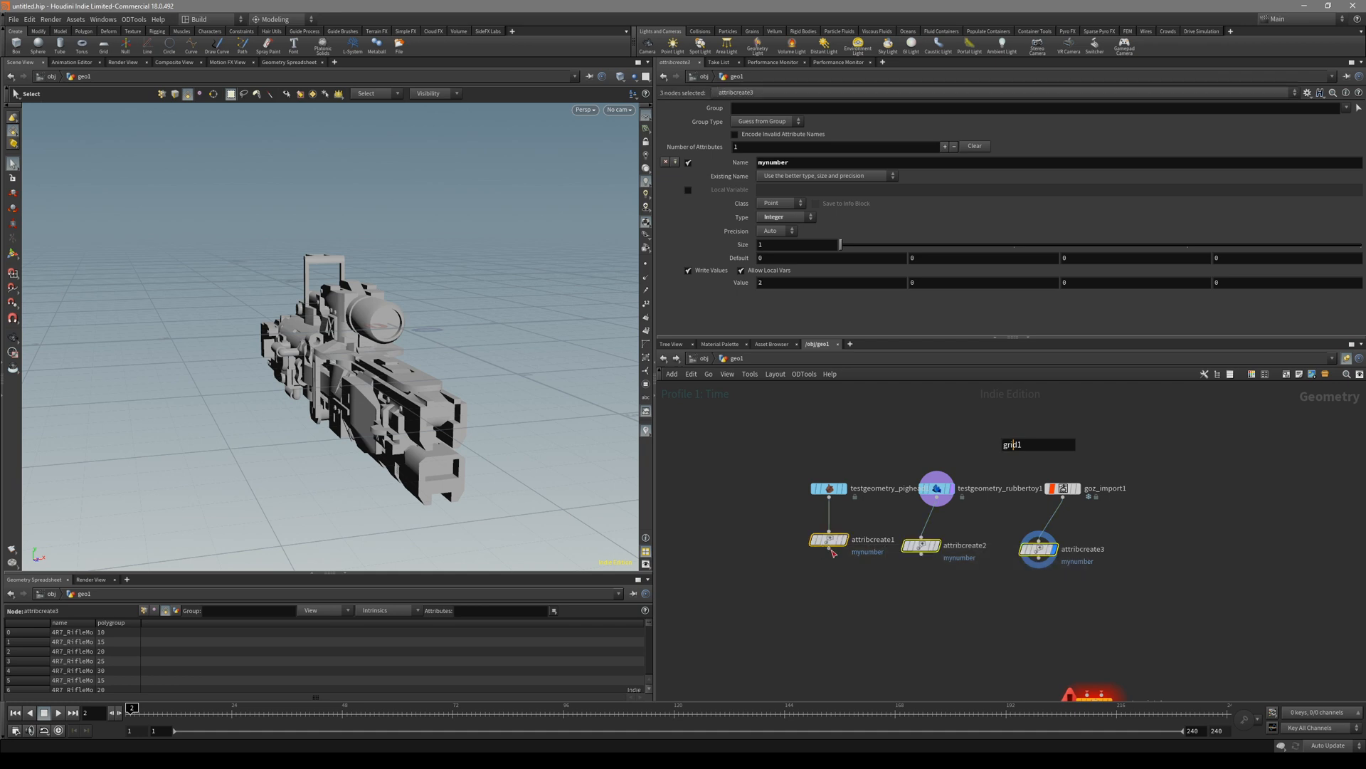
Merge the three attribute branches and append a Normal node, displaying its output
click(938, 575)
middle_drag(321, 321, 406, 352)
drag(874, 555, 897, 613)
key(Tab)
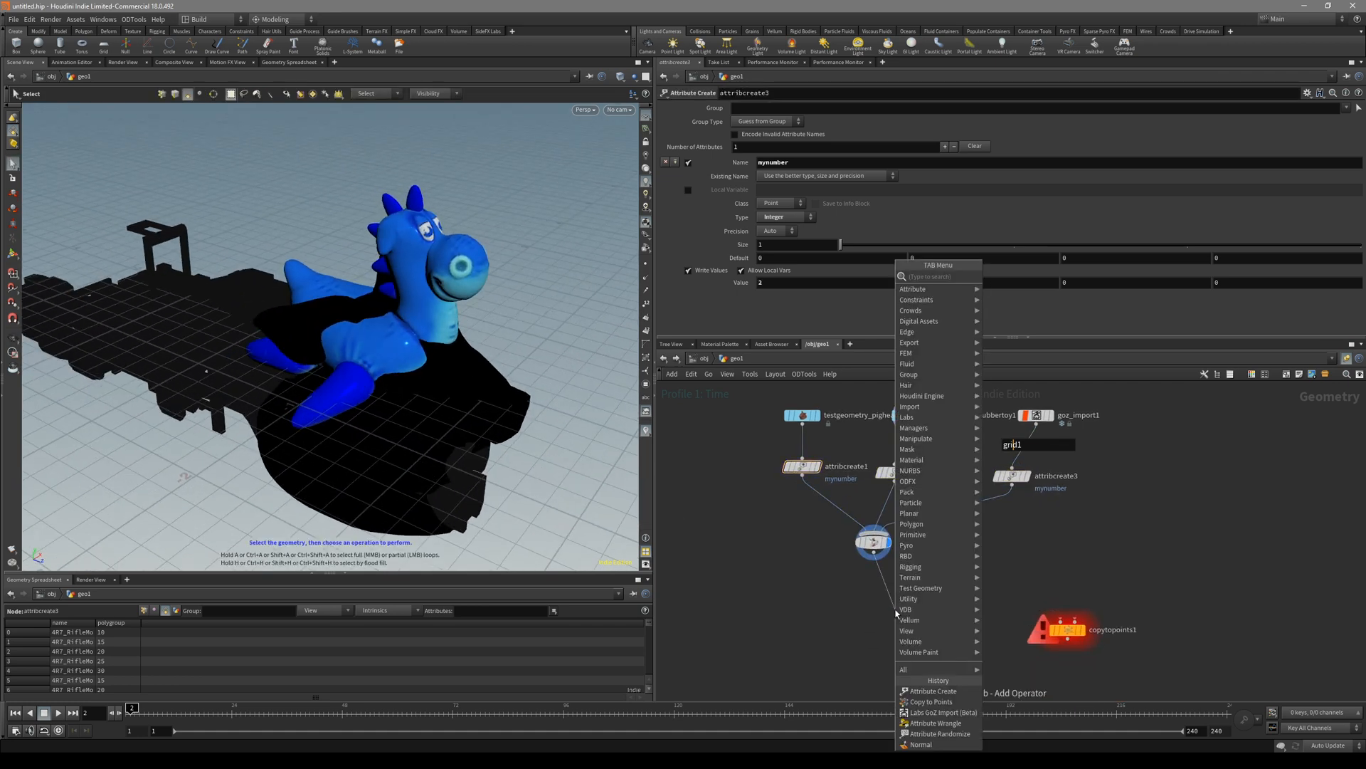
text(norm)
key(Return)
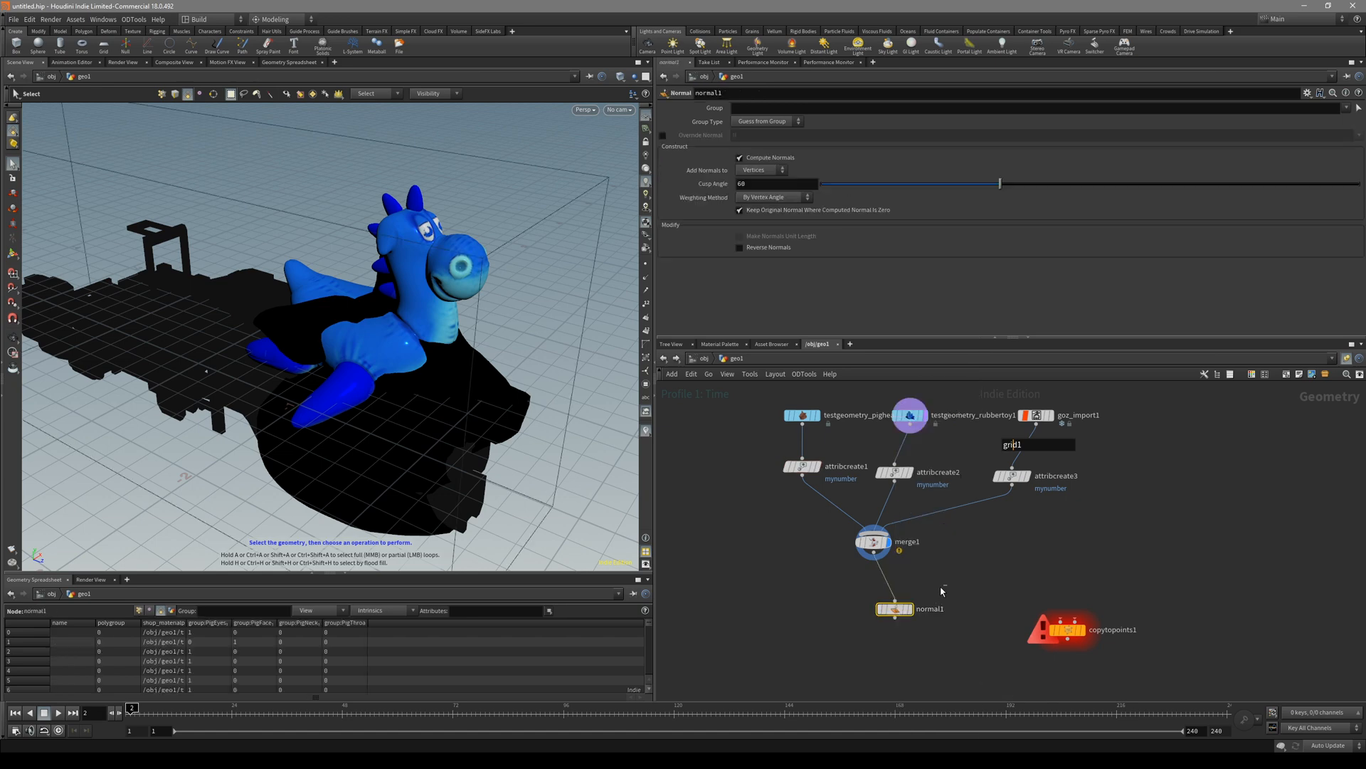
click(881, 609)
middle_drag(320, 374, 459, 536)
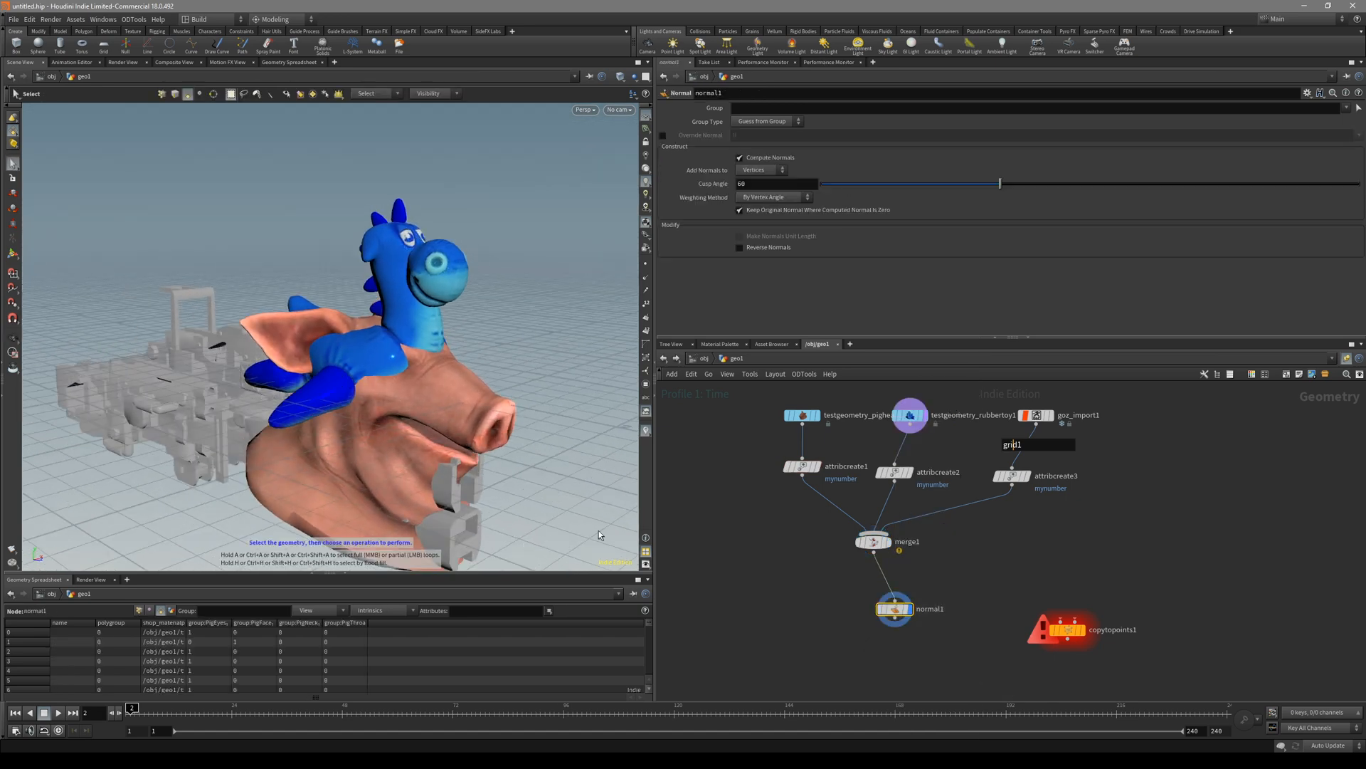
Inspect the merged geometry's vertex normals and point mynumber values in the Geometry Spreadsheet
drag(895, 610, 876, 609)
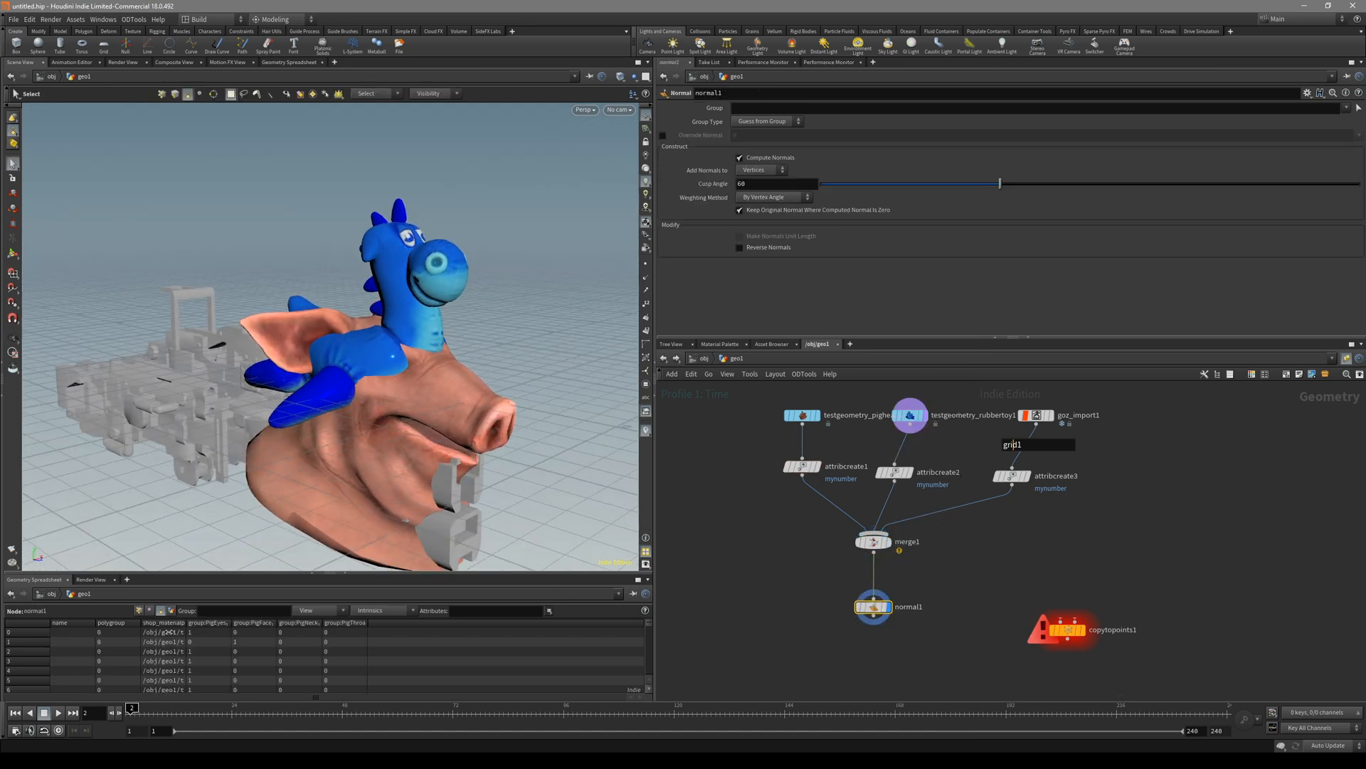
drag(648, 631, 652, 673)
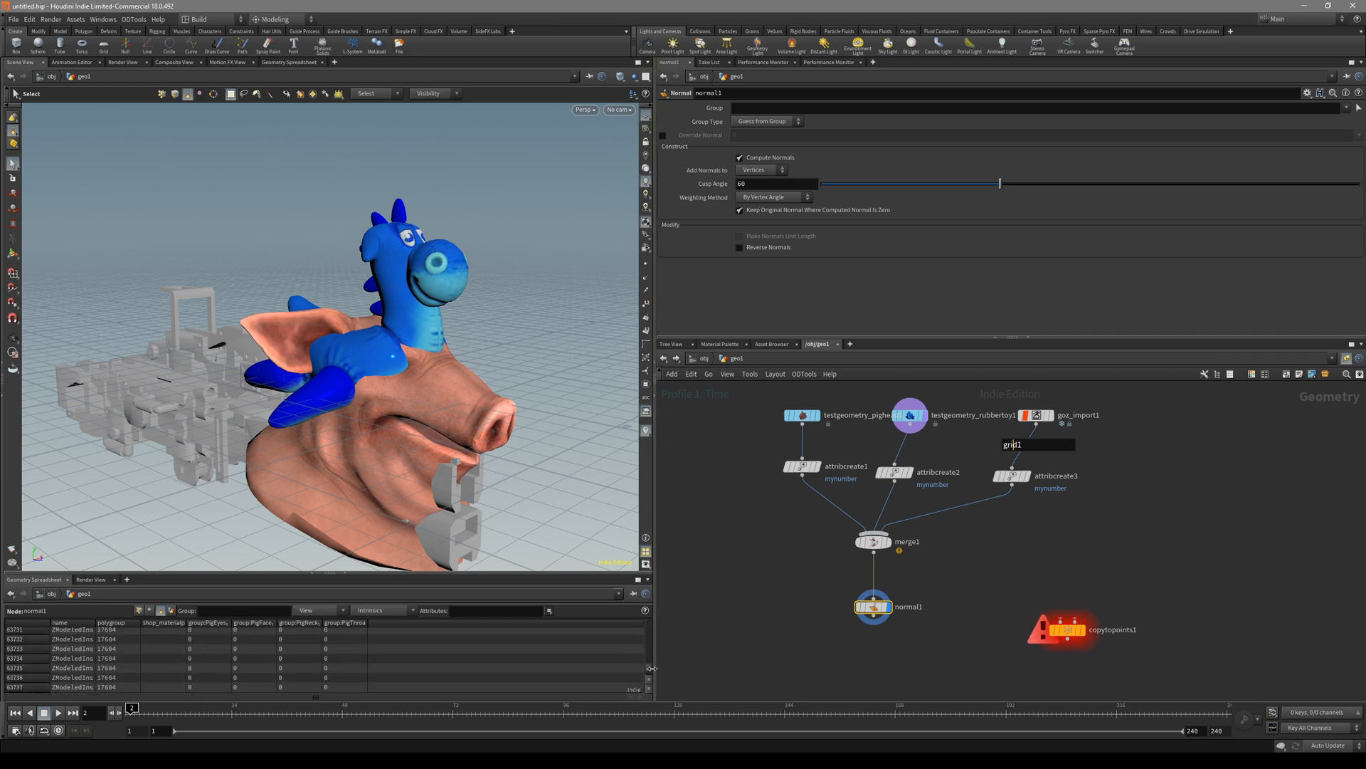
drag(653, 673, 642, 666)
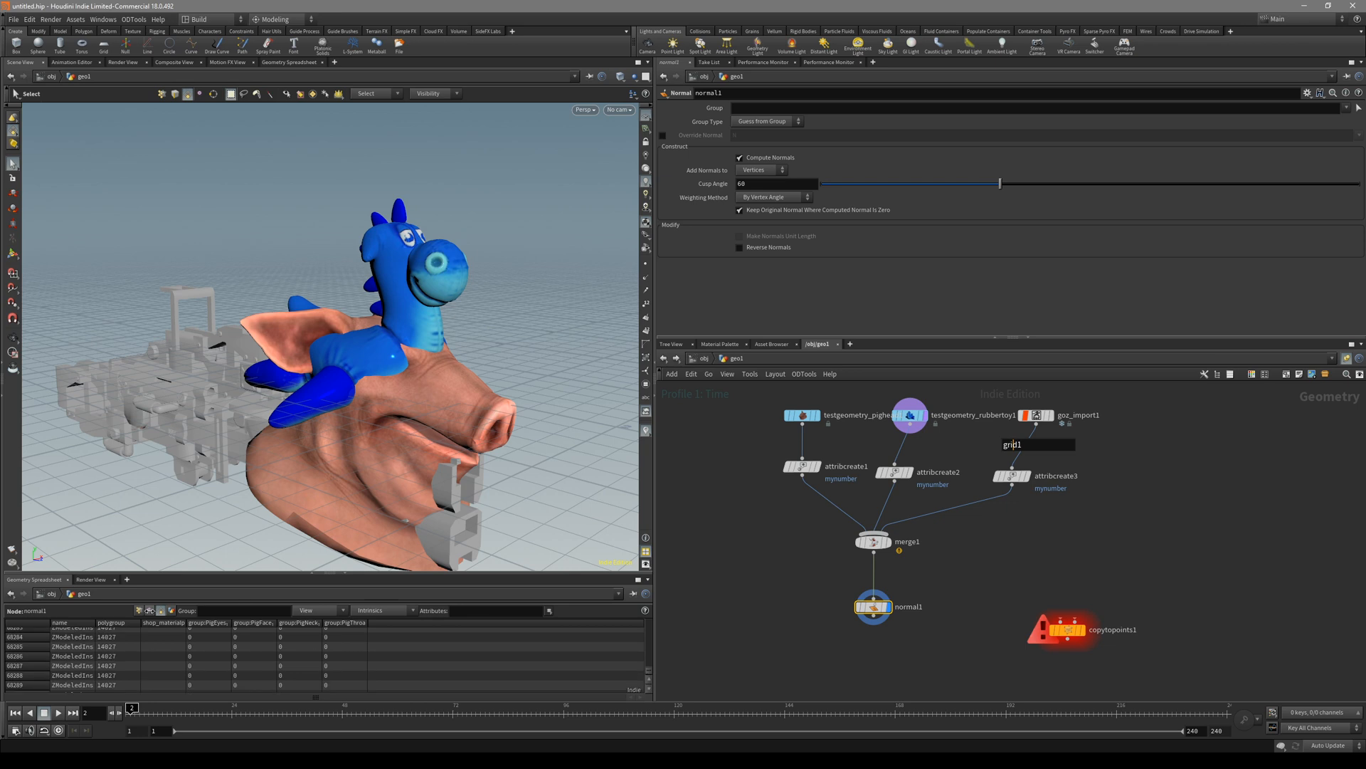
click(149, 610)
click(197, 651)
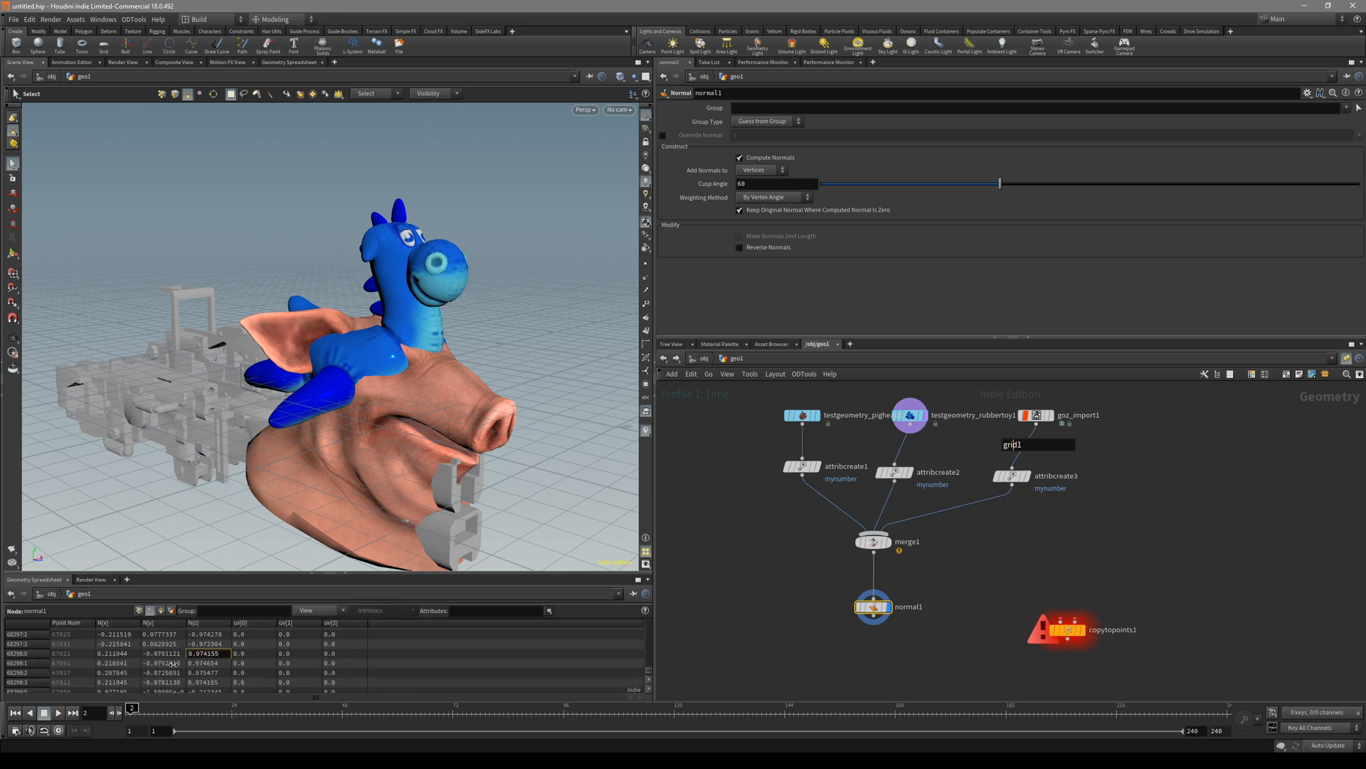
click(803, 467)
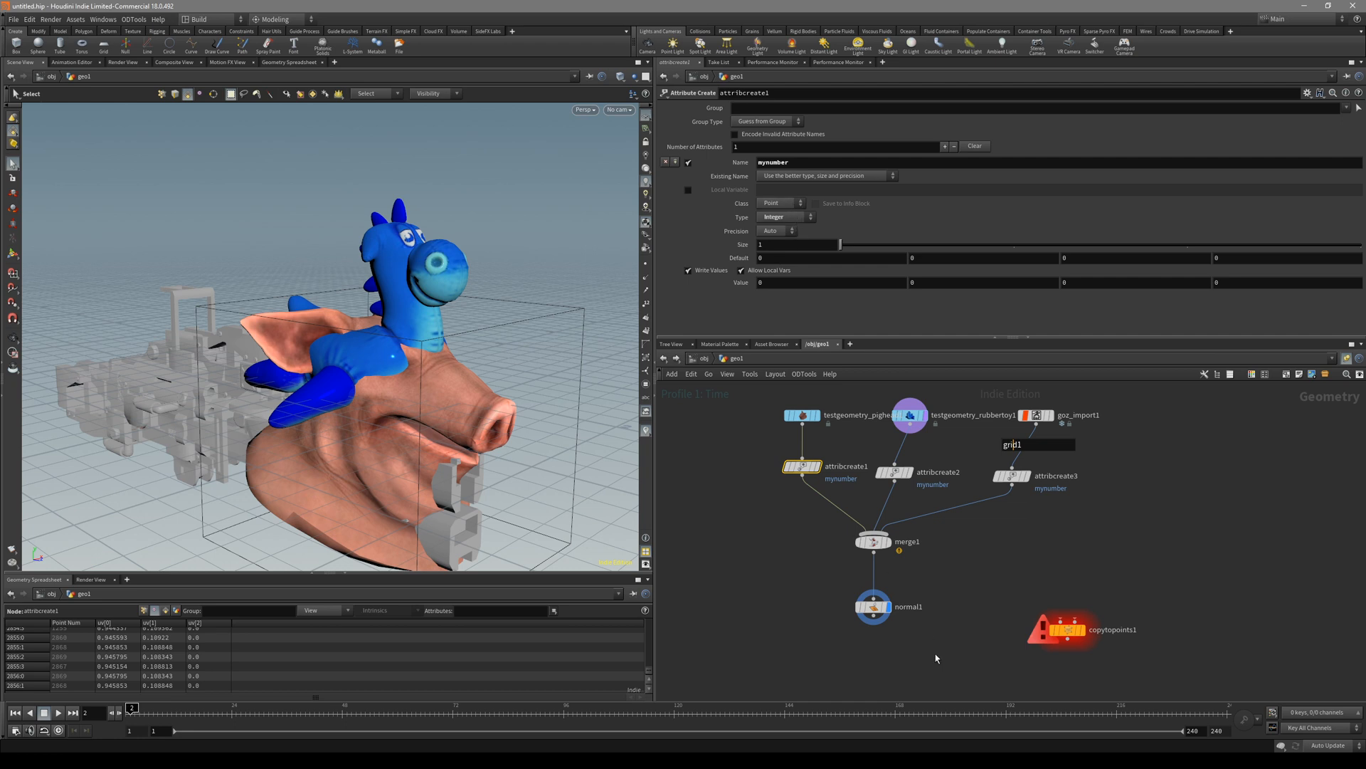
click(874, 606)
click(160, 612)
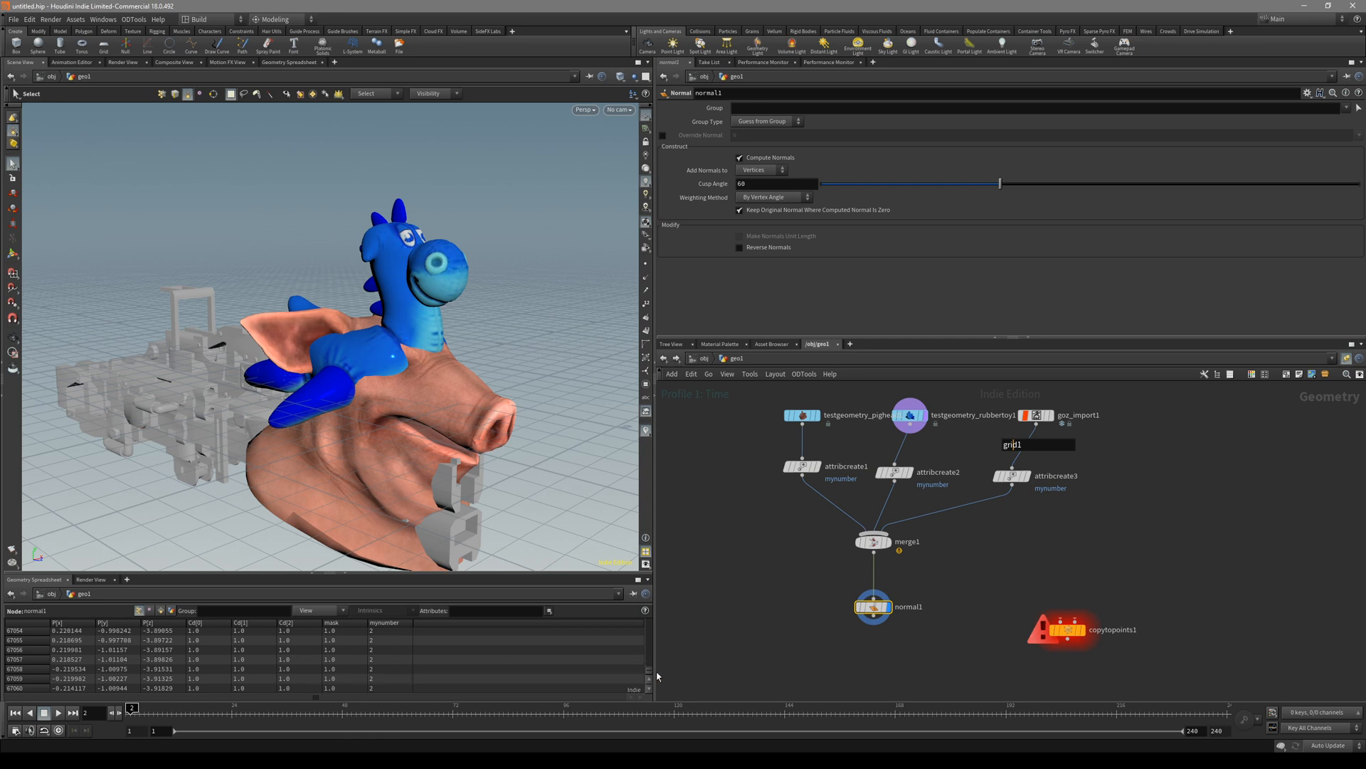
drag(649, 675, 649, 614)
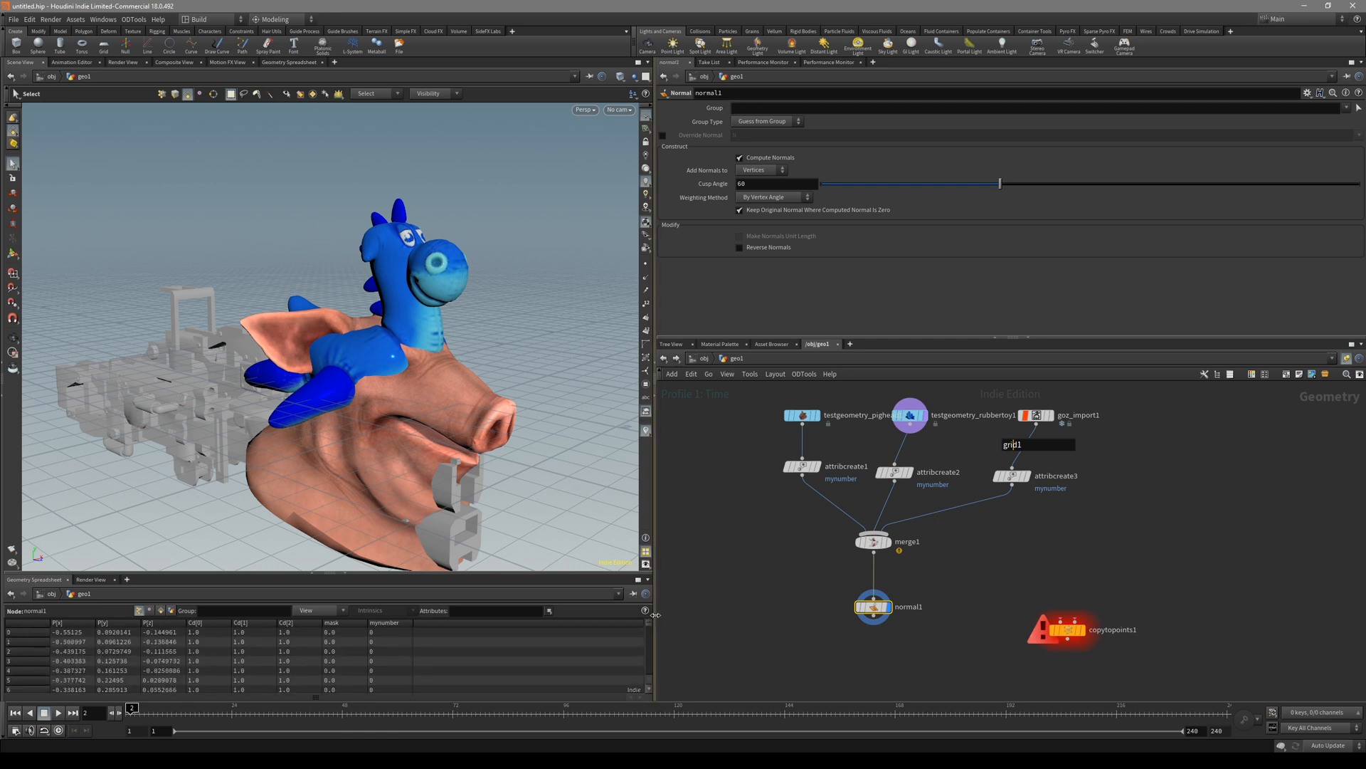
drag(650, 618, 649, 636)
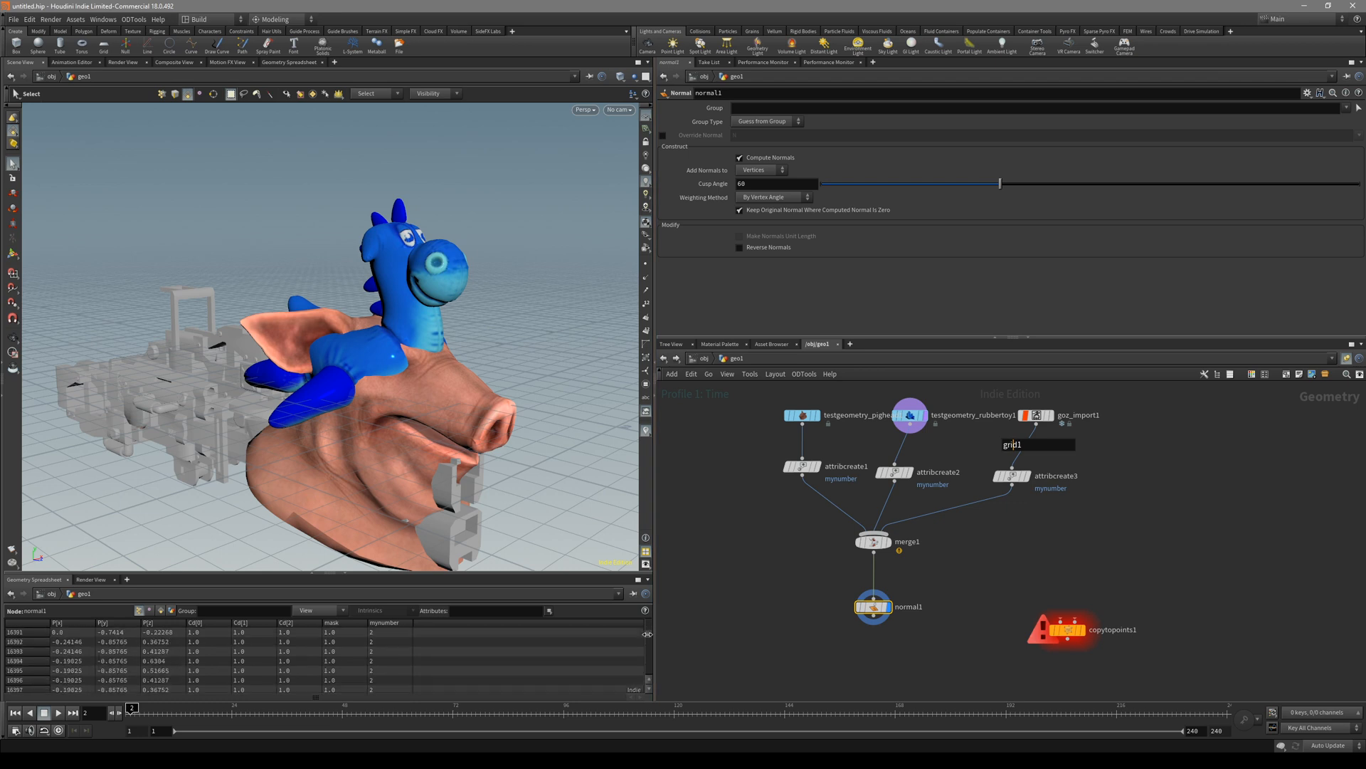
Select the copy-to-points node and reposition it in the network
click(1043, 627)
mouse_move(1068, 640)
mouse_down()
mouse_move(1032, 602)
mouse_move(970, 658)
mouse_up()
Wire the Normal output into copy-to-points and add a Grid node, displaying it
click(837, 559)
click(950, 650)
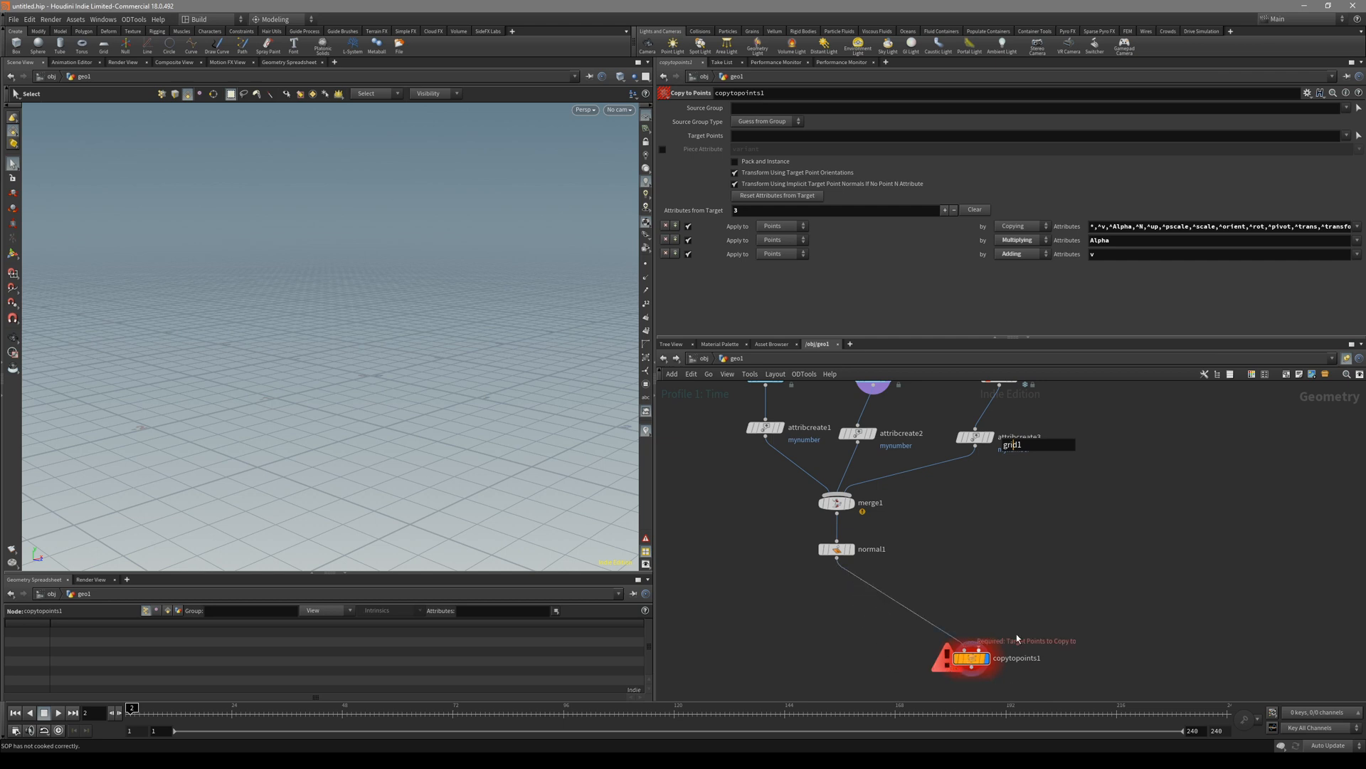
key(Tab)
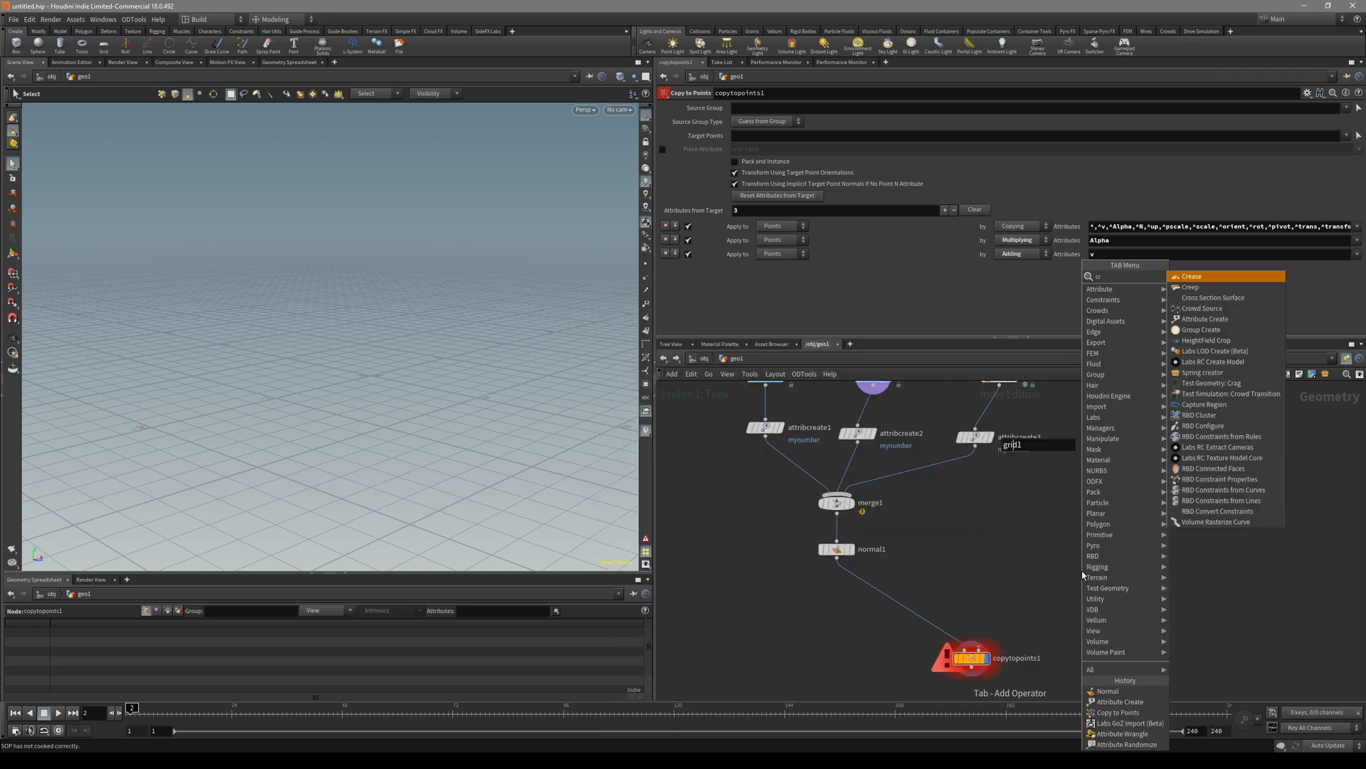
text(grid)
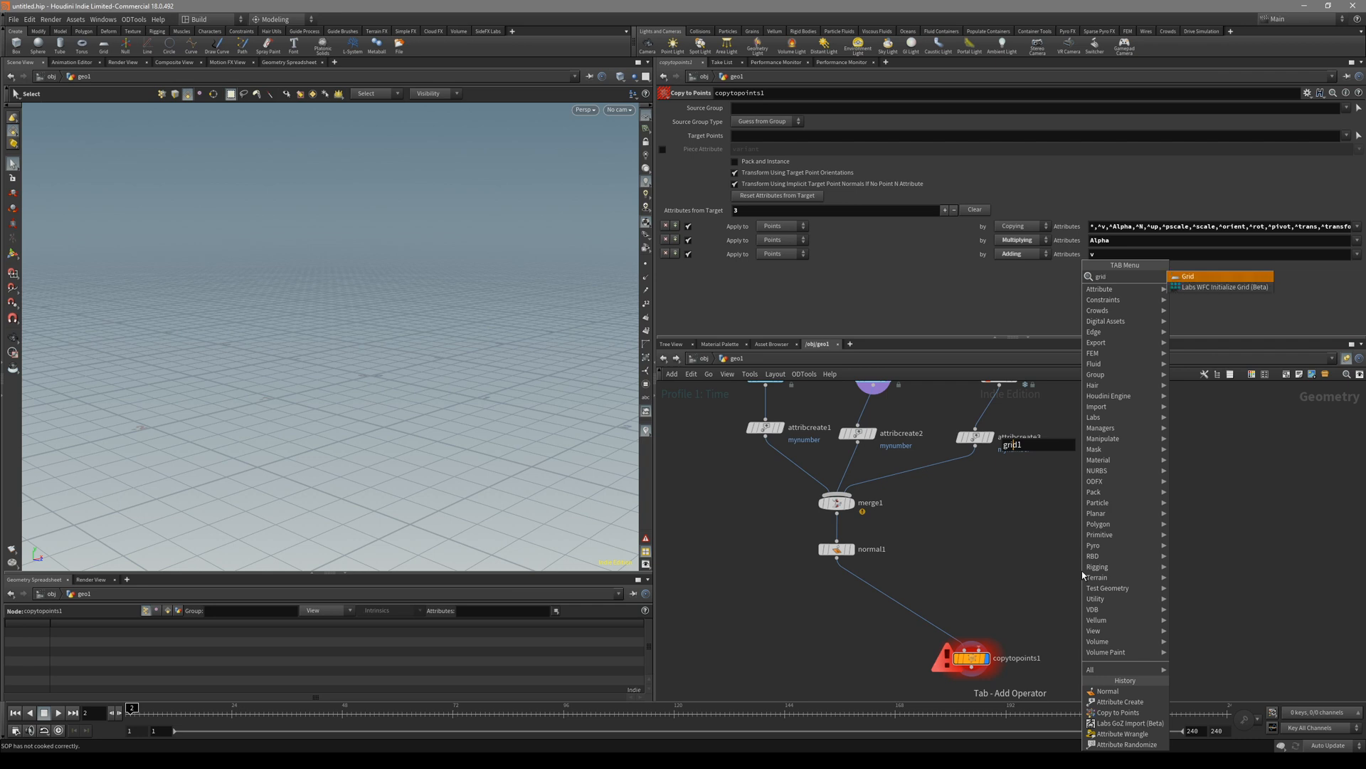
key(Return)
click(1082, 571)
click(1096, 562)
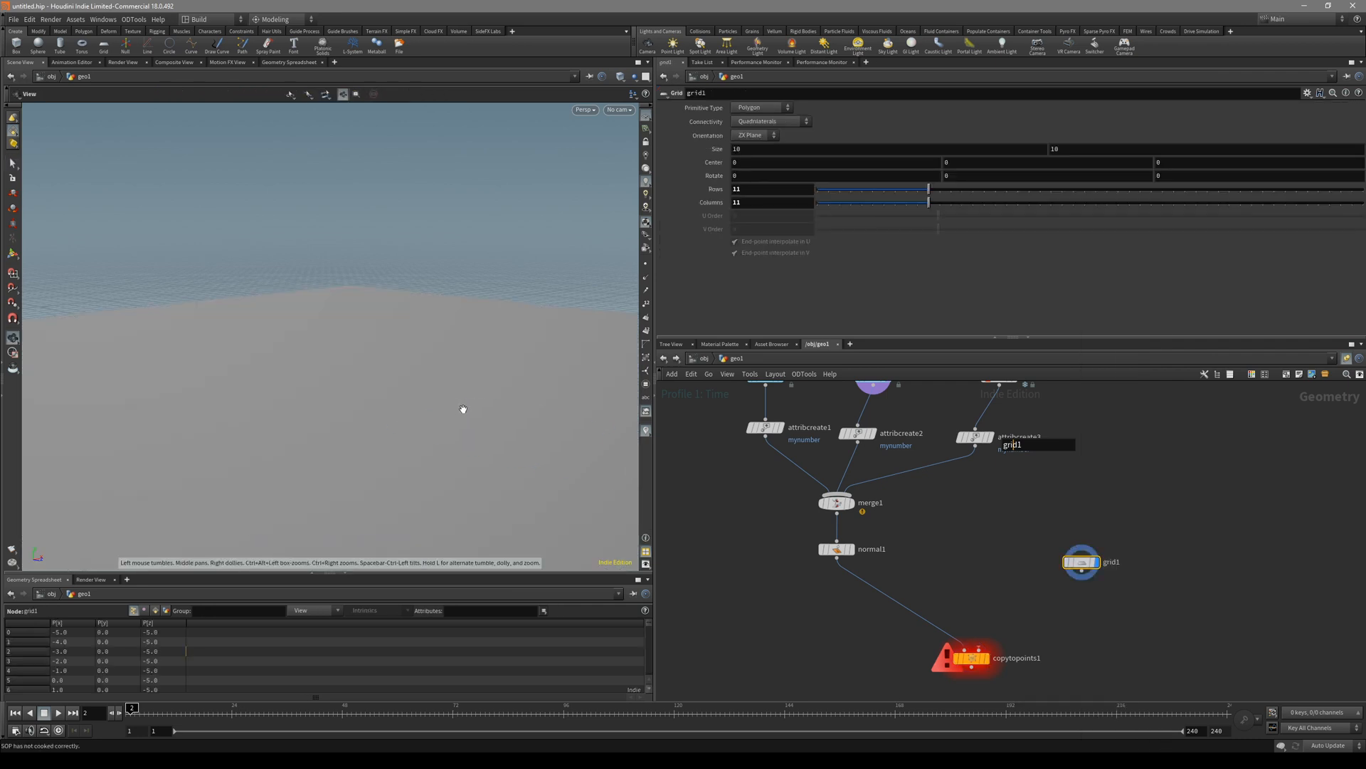
drag(464, 405, 374, 459)
key(s)
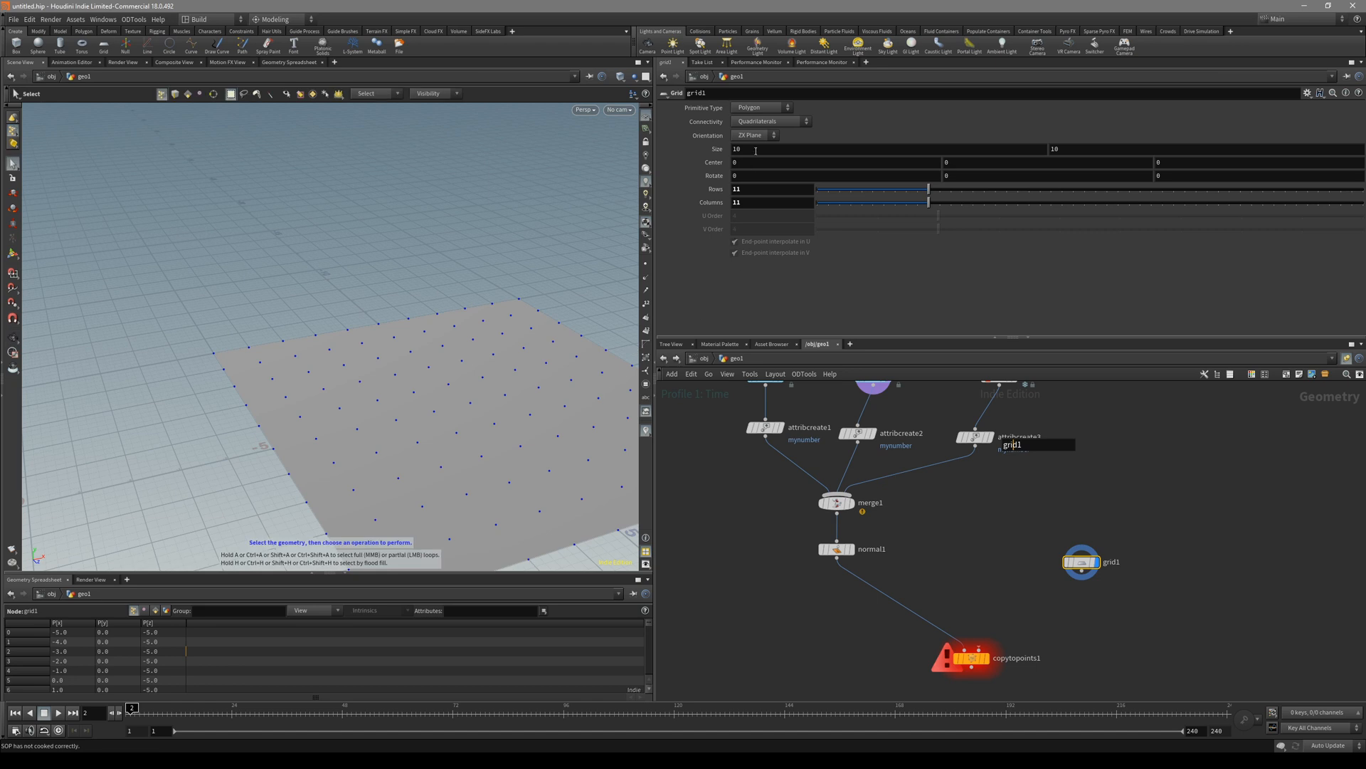
Set the grid size to 30 by 30 and wire it as the target points
click(886, 148)
key(Tab)
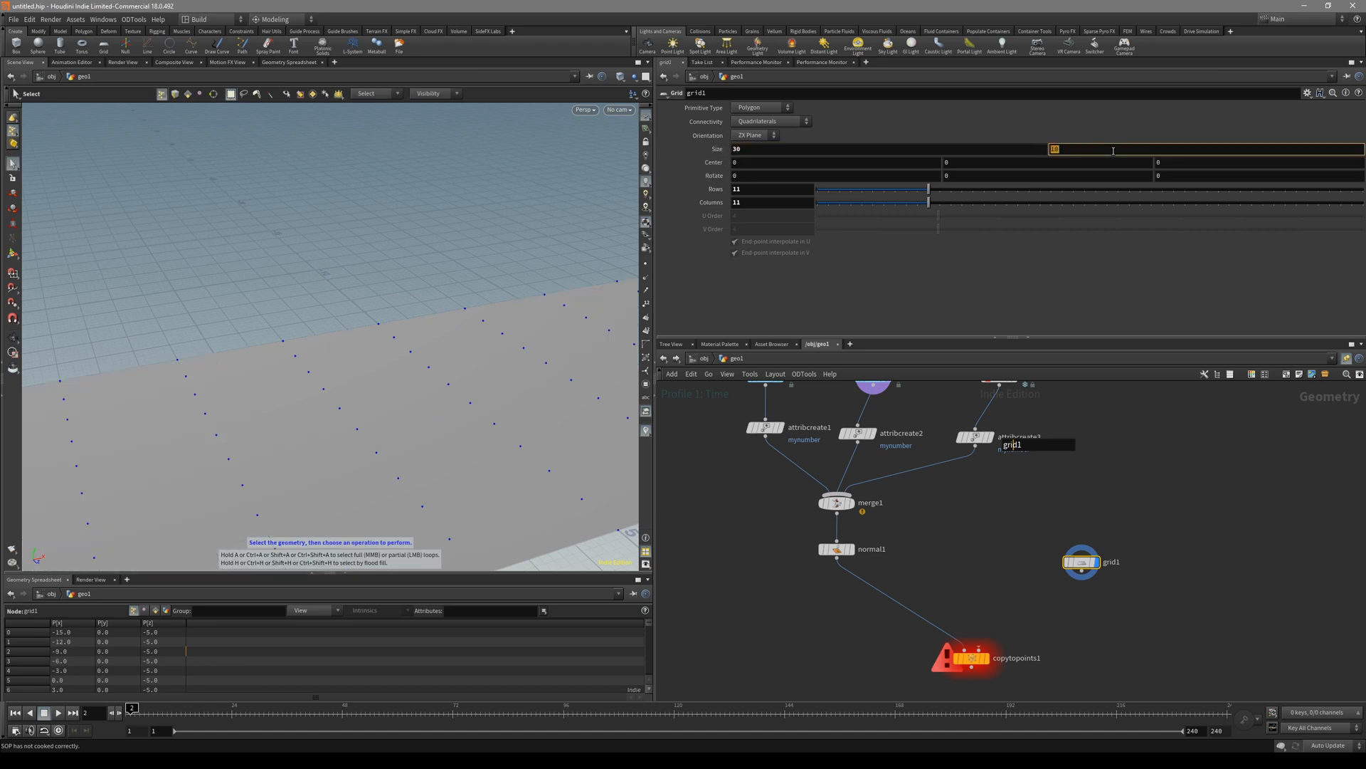
key(Return)
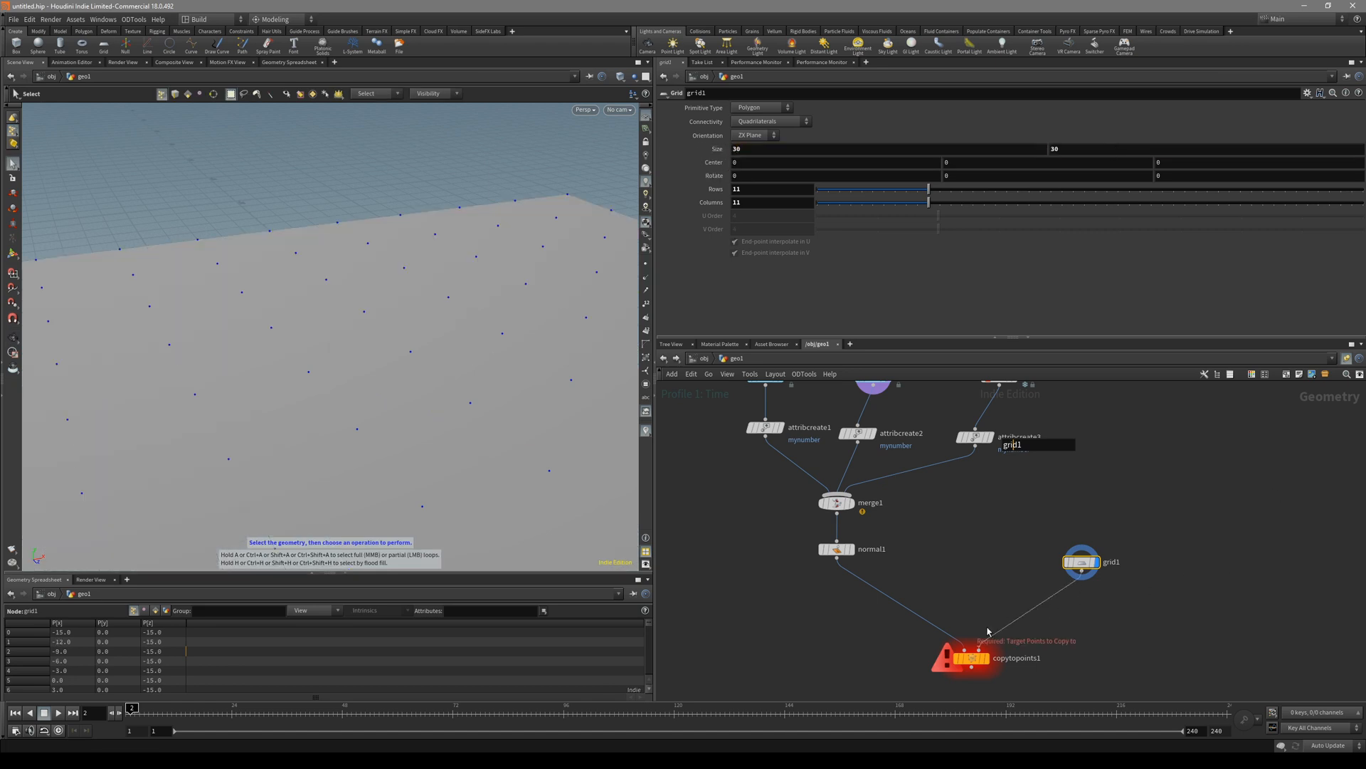
drag(1082, 572, 982, 653)
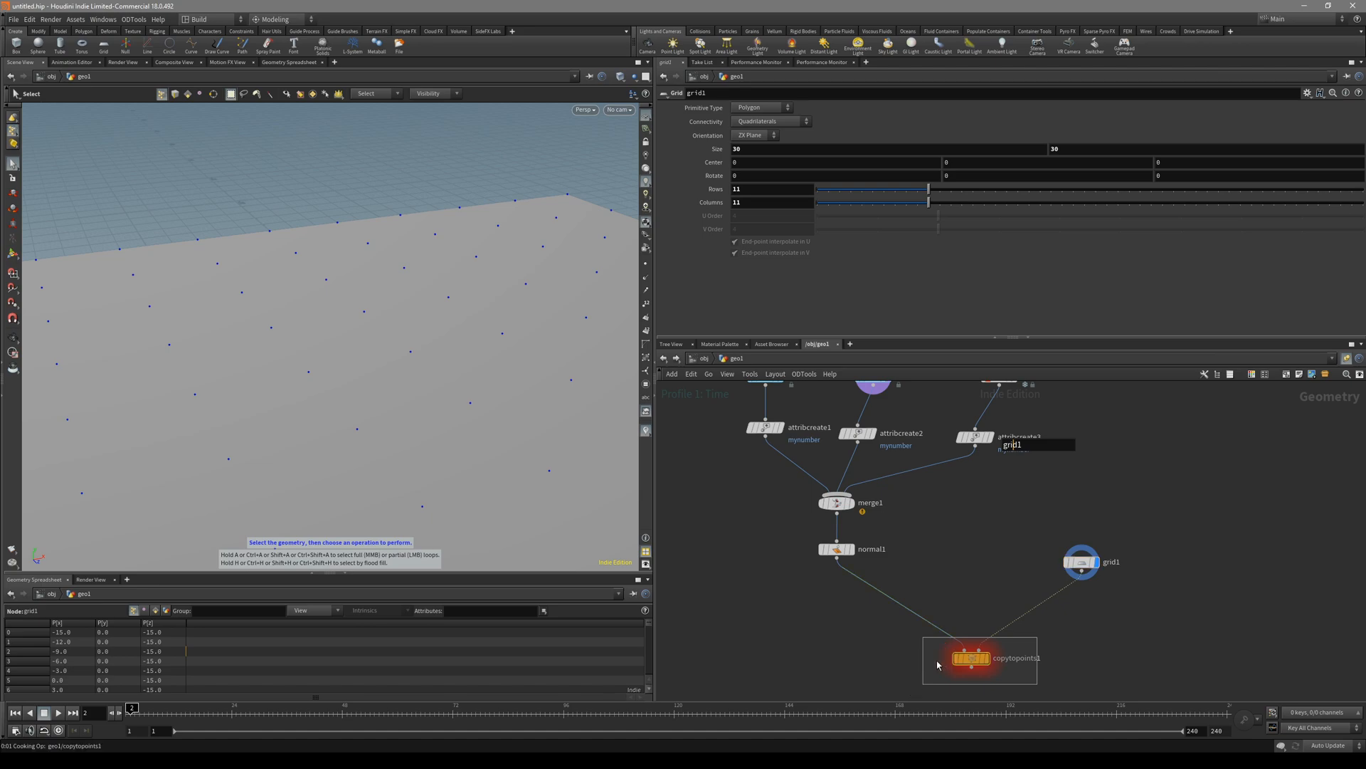
Display the copies across the grid and enable Pack and Instance on copy-to-points
click(979, 652)
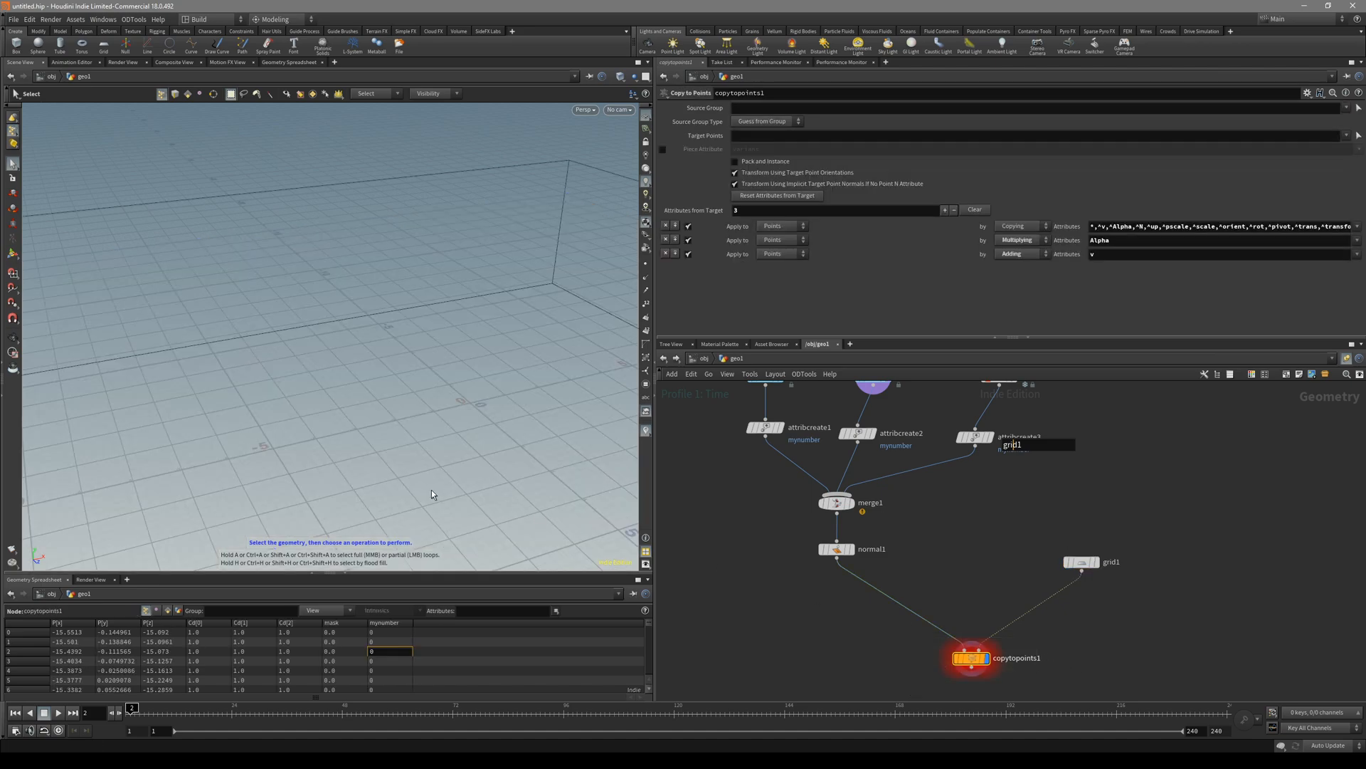
drag(511, 486, 178, 435)
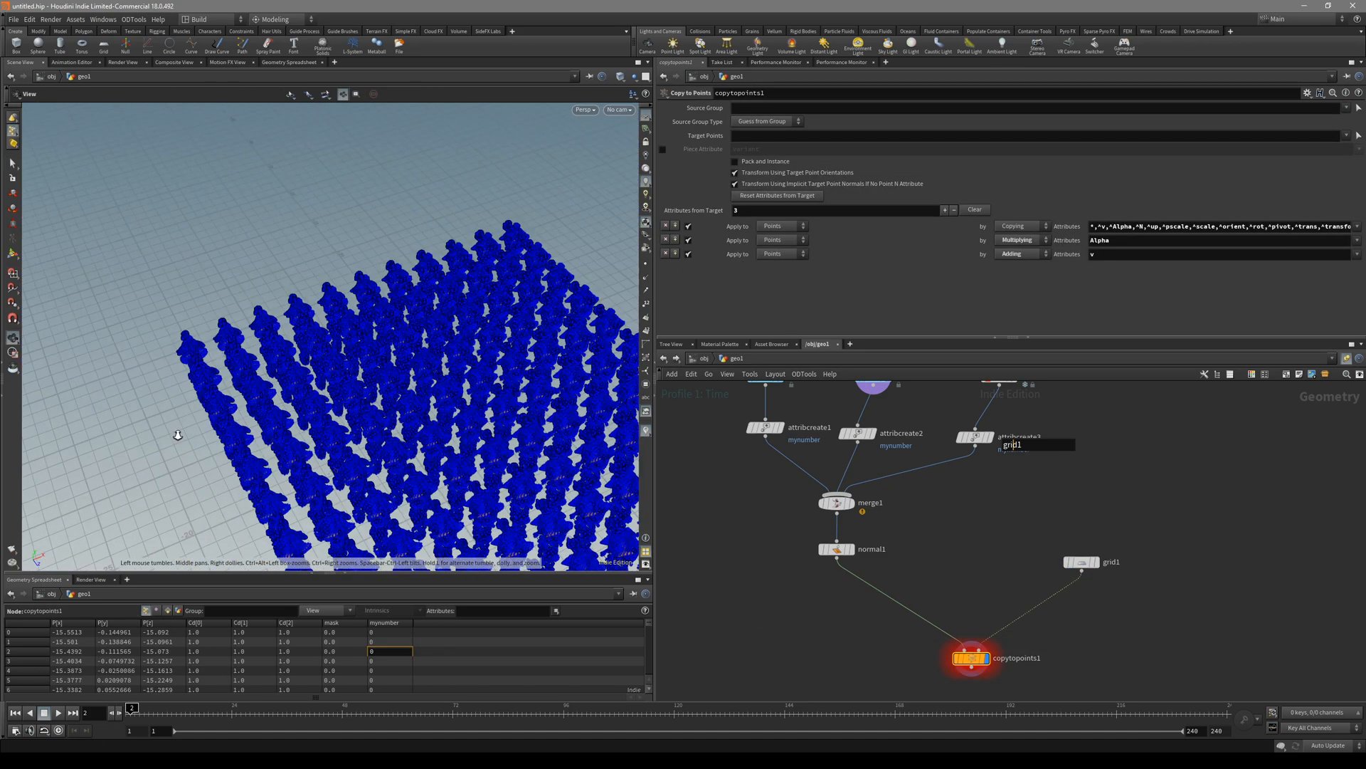
mouse_move(320, 449)
mouse_down()
mouse_move(400, 408)
mouse_move(320, 321)
mouse_up()
key(Escape)
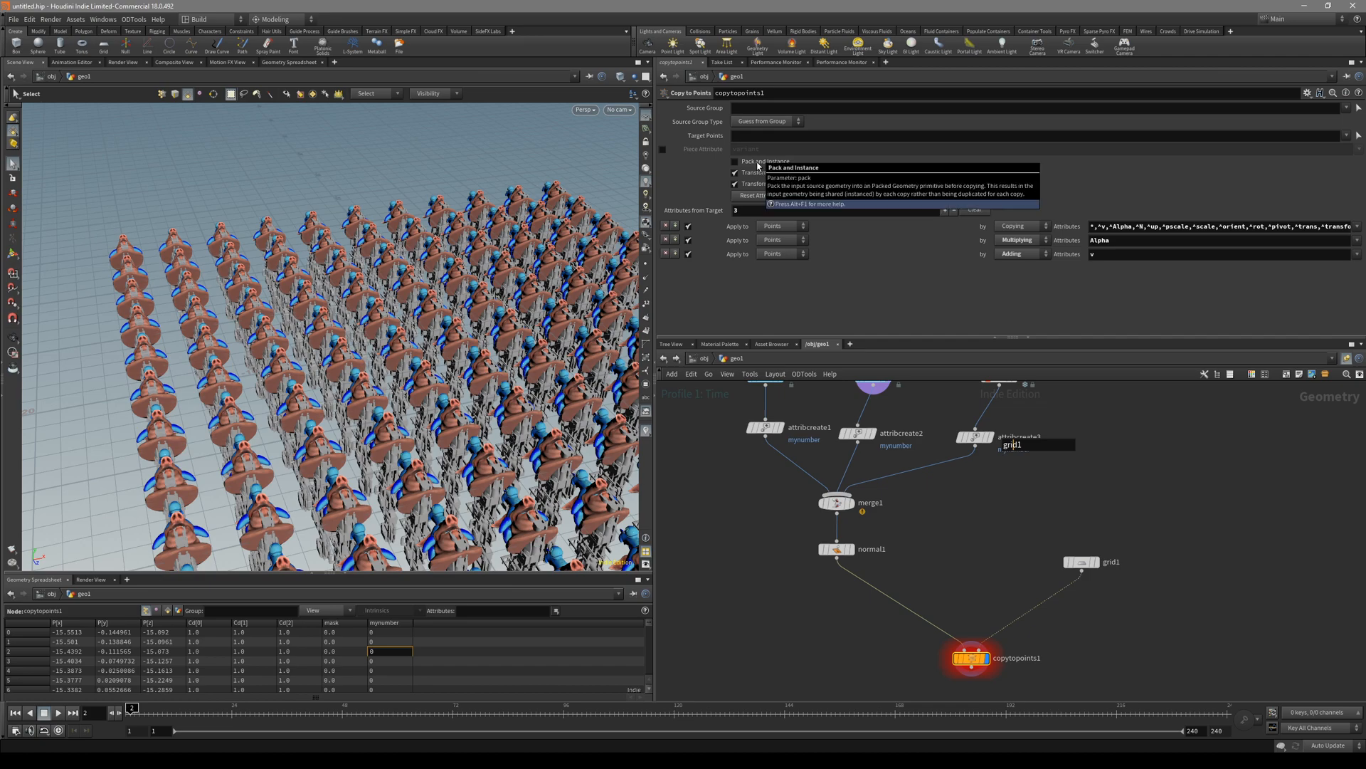
click(734, 161)
mouse_move(400, 410)
mouse_down()
mouse_move(317, 404)
mouse_move(521, 481)
mouse_move(407, 321)
mouse_up()
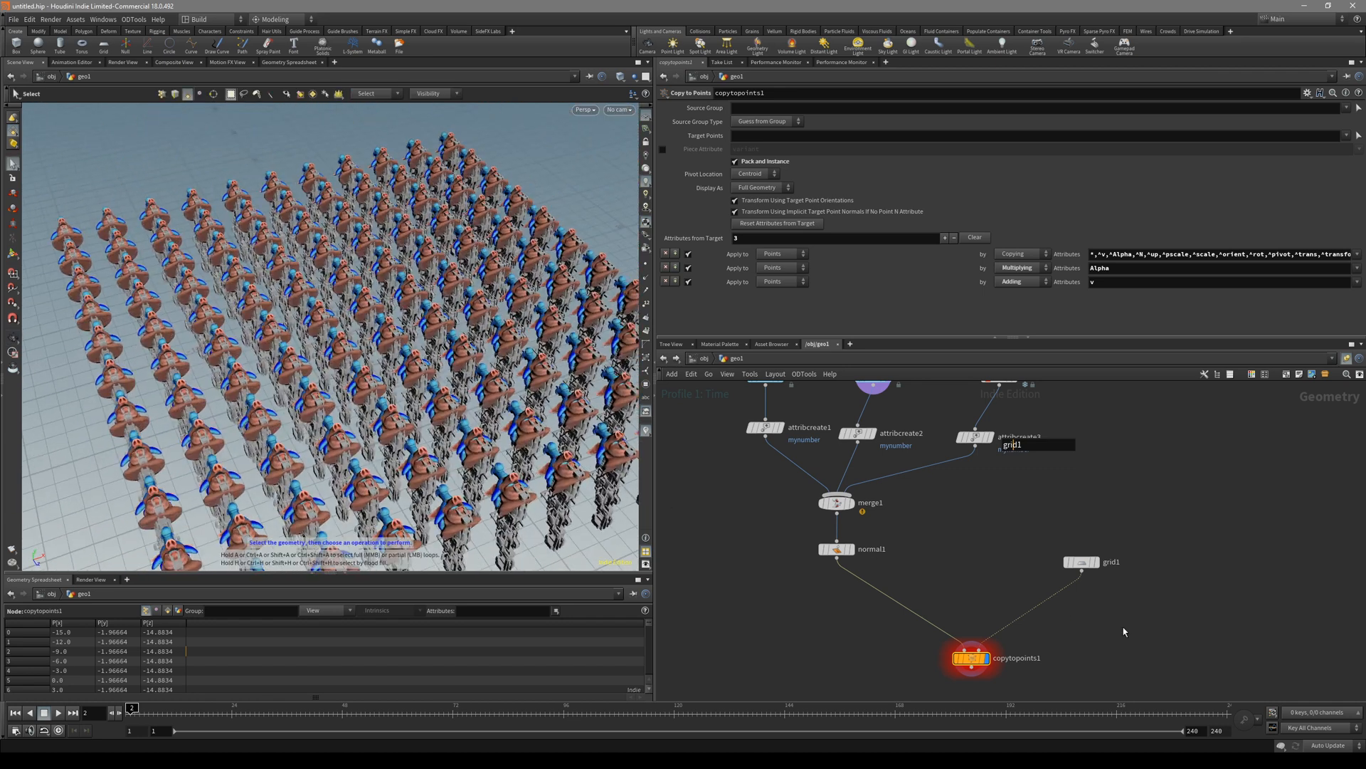
click(1082, 563)
Add an Attribute Create node below the grid and wire it into copy-to-points' second input
drag(1082, 563, 1133, 438)
middle_drag(983, 444, 929, 502)
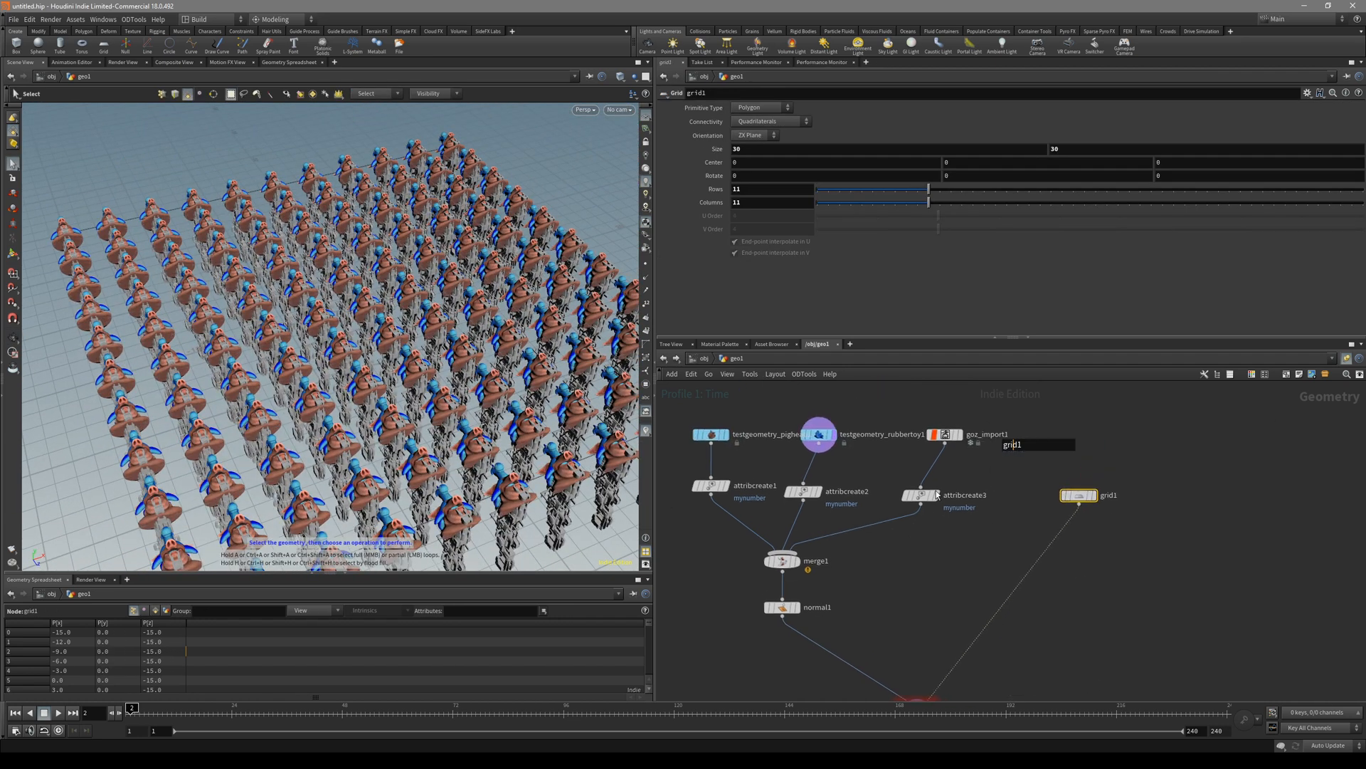
alt+drag(921, 495, 1028, 556)
click(1012, 556)
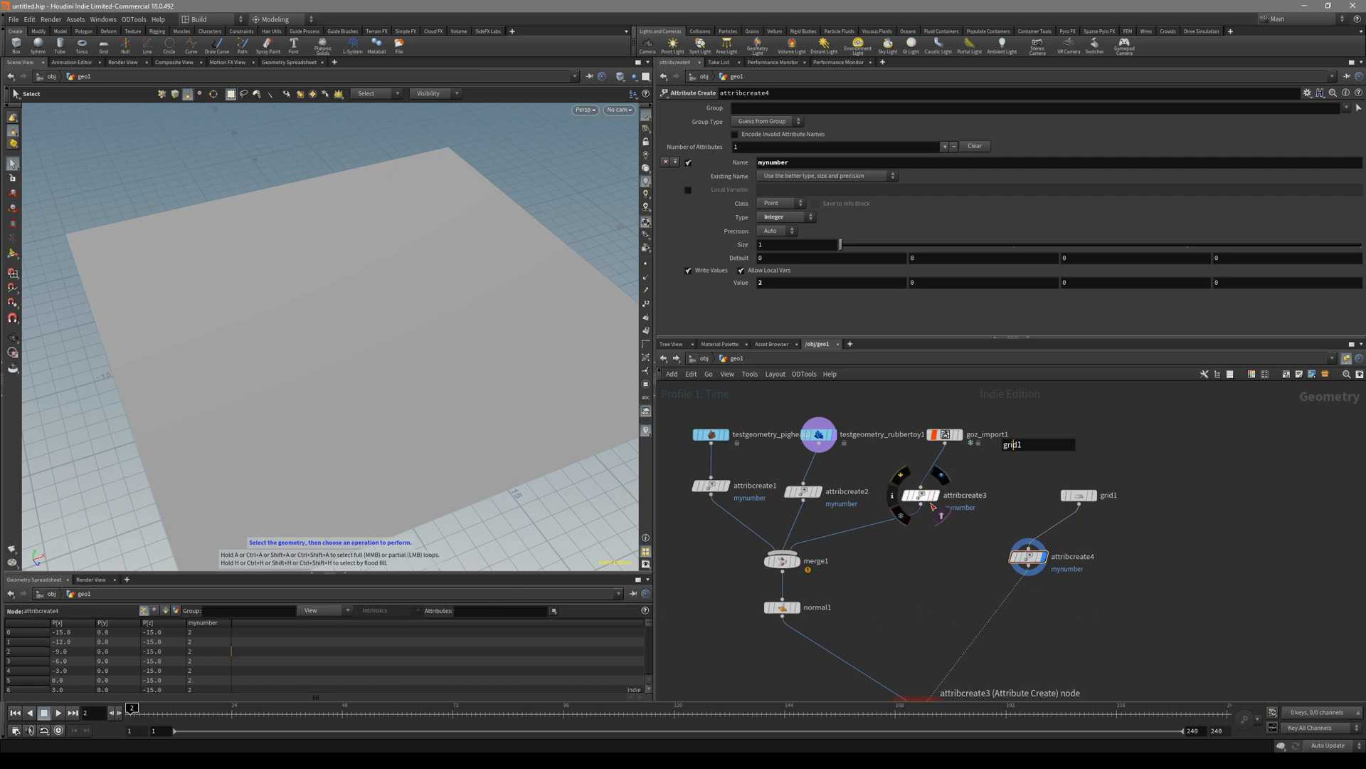
drag(1090, 593, 1032, 578)
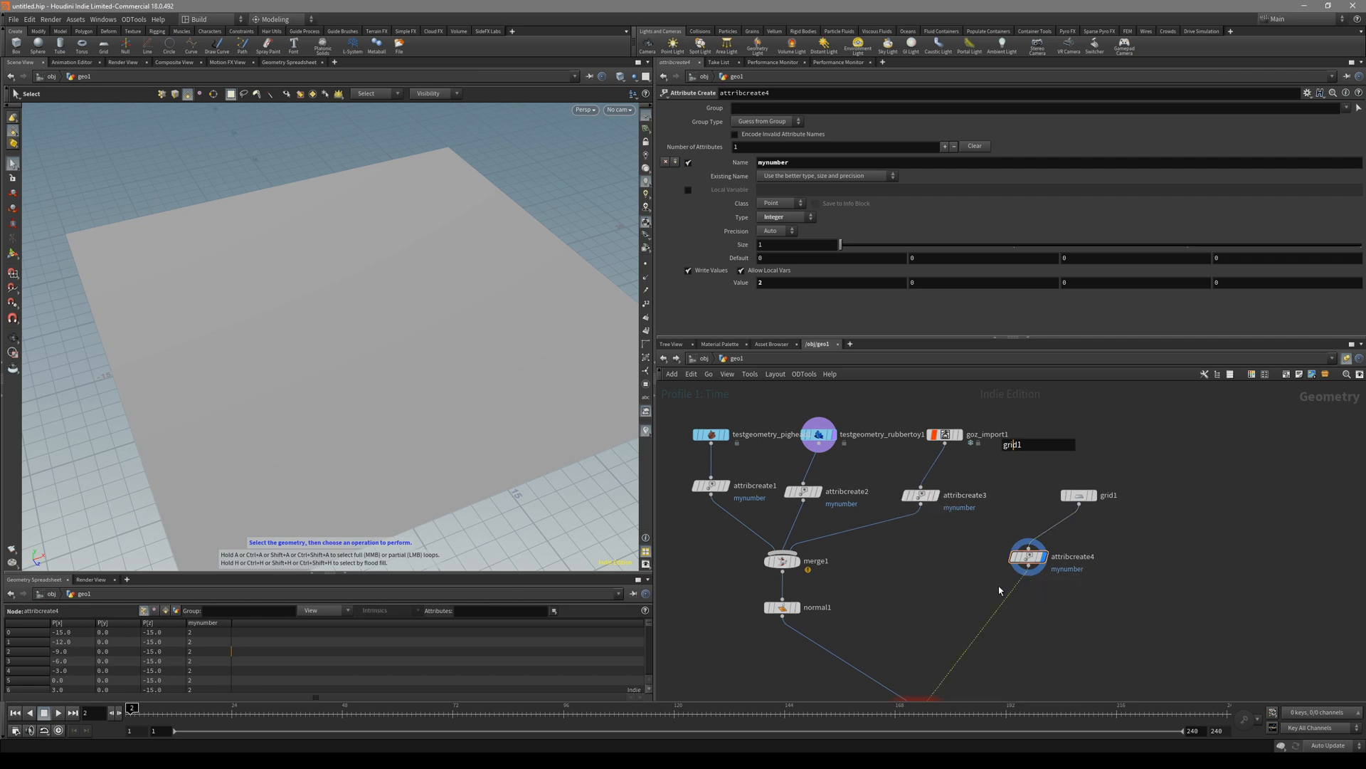
middle_drag(1000, 590, 1057, 557)
drag(1000, 497, 1043, 507)
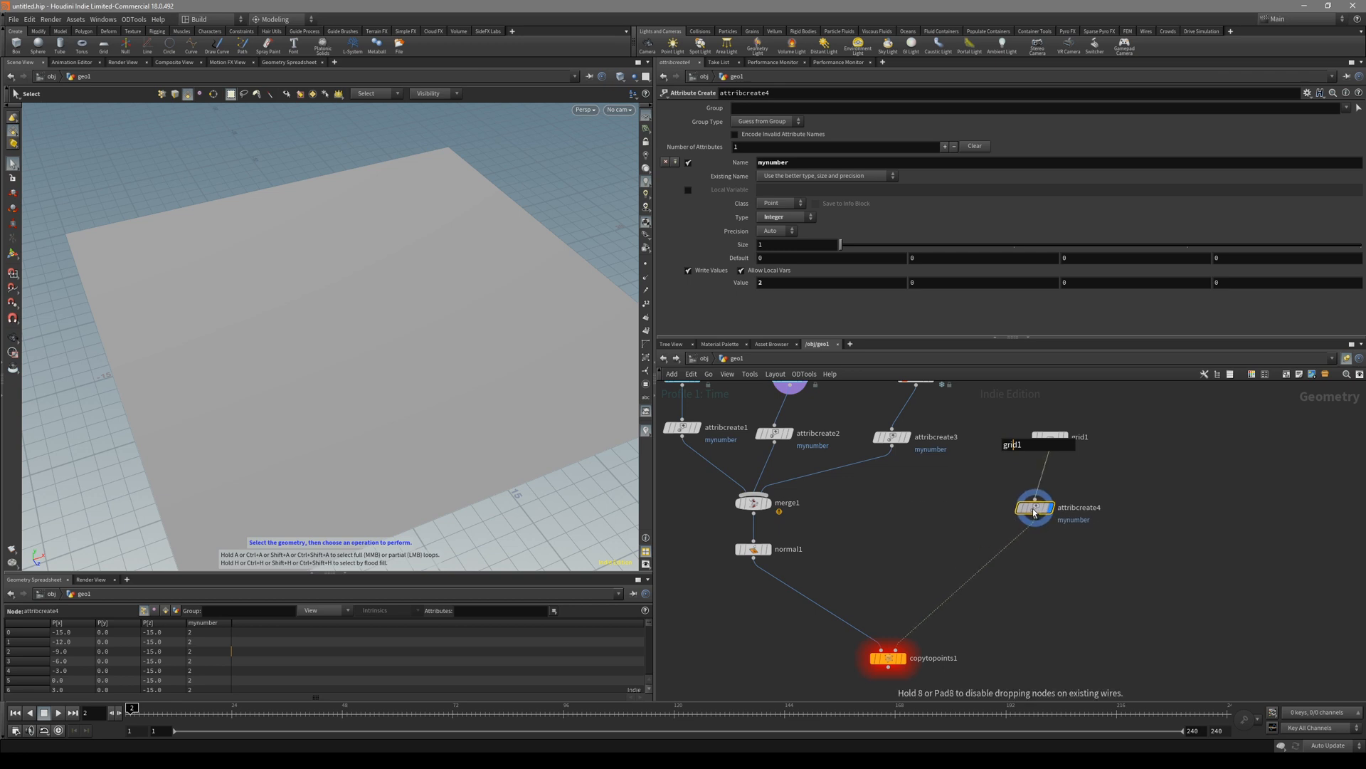
key(Tab)
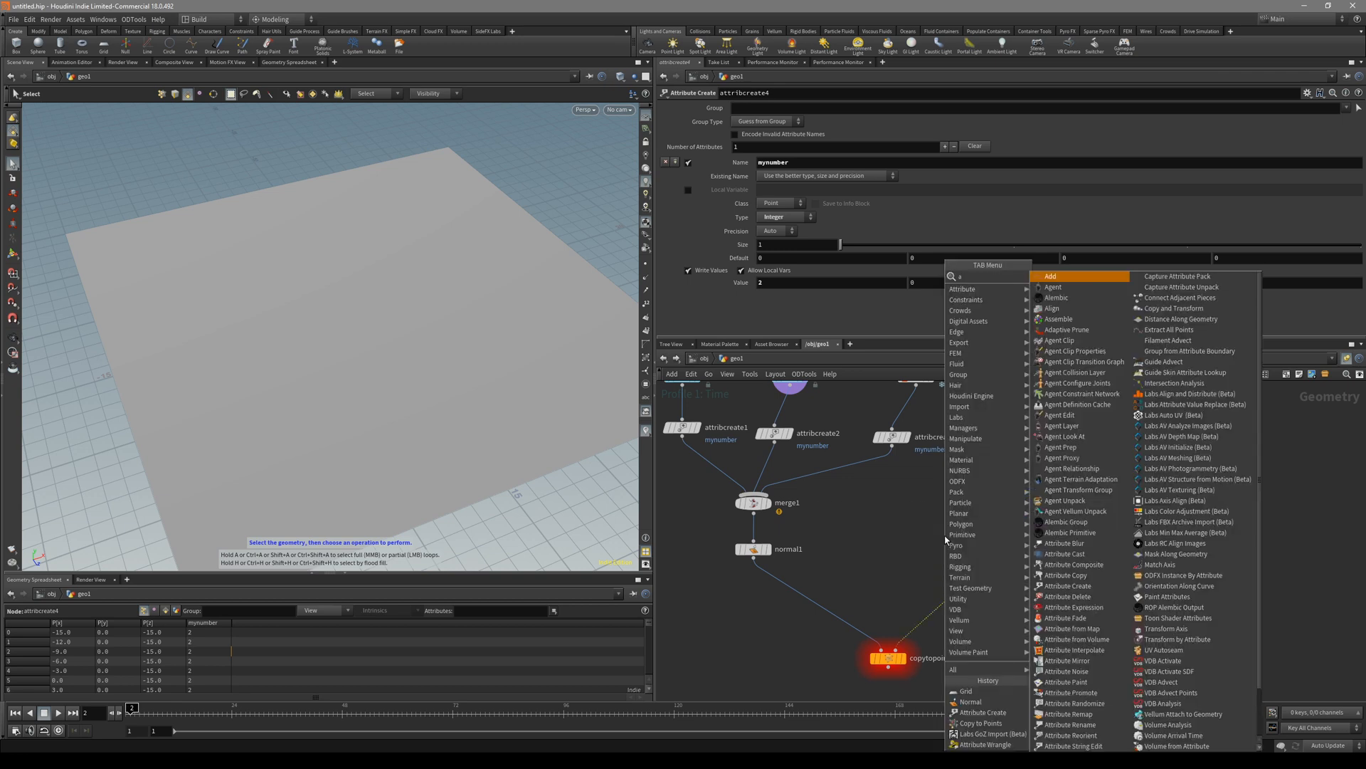
text(null)
Drop an Attribute Randomize node on the grid wire with a Custom Discrete distribution of 3 values
key(Return)
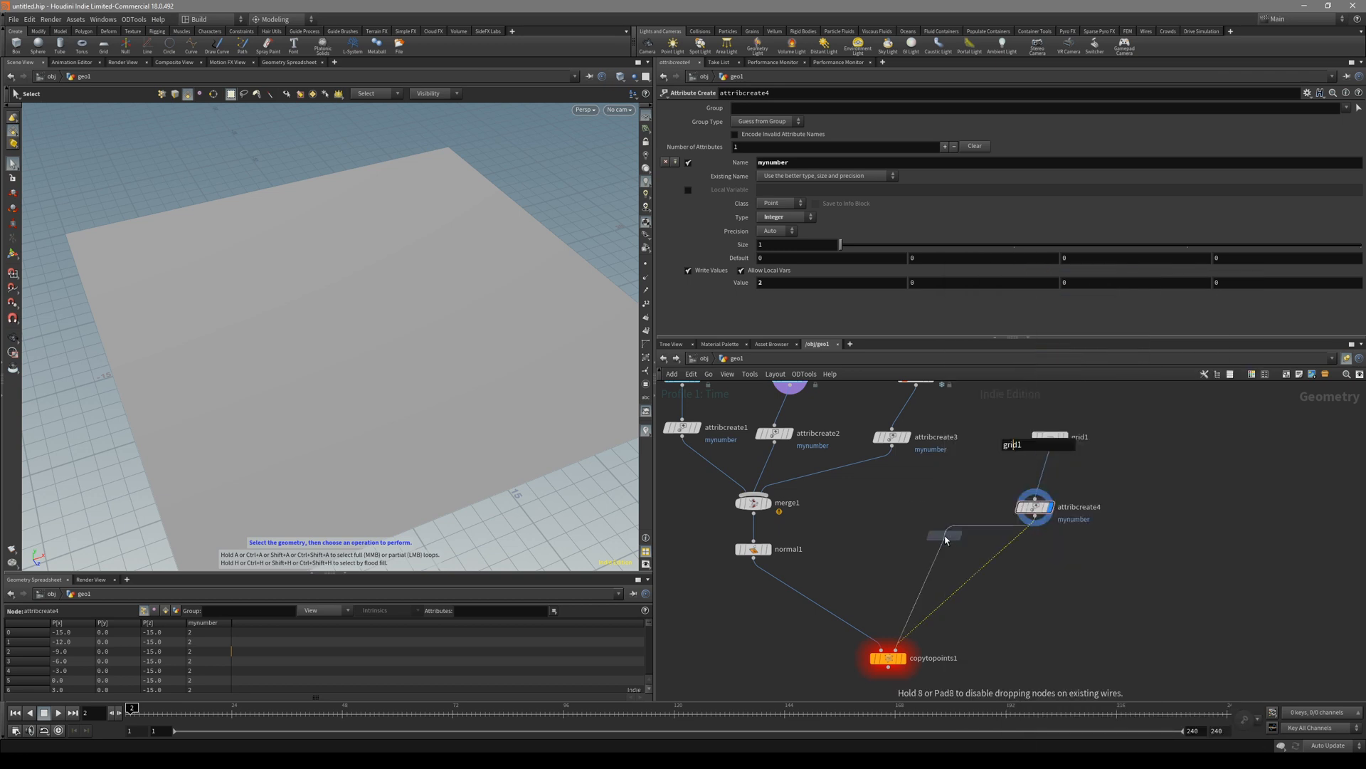
click(945, 540)
click(779, 220)
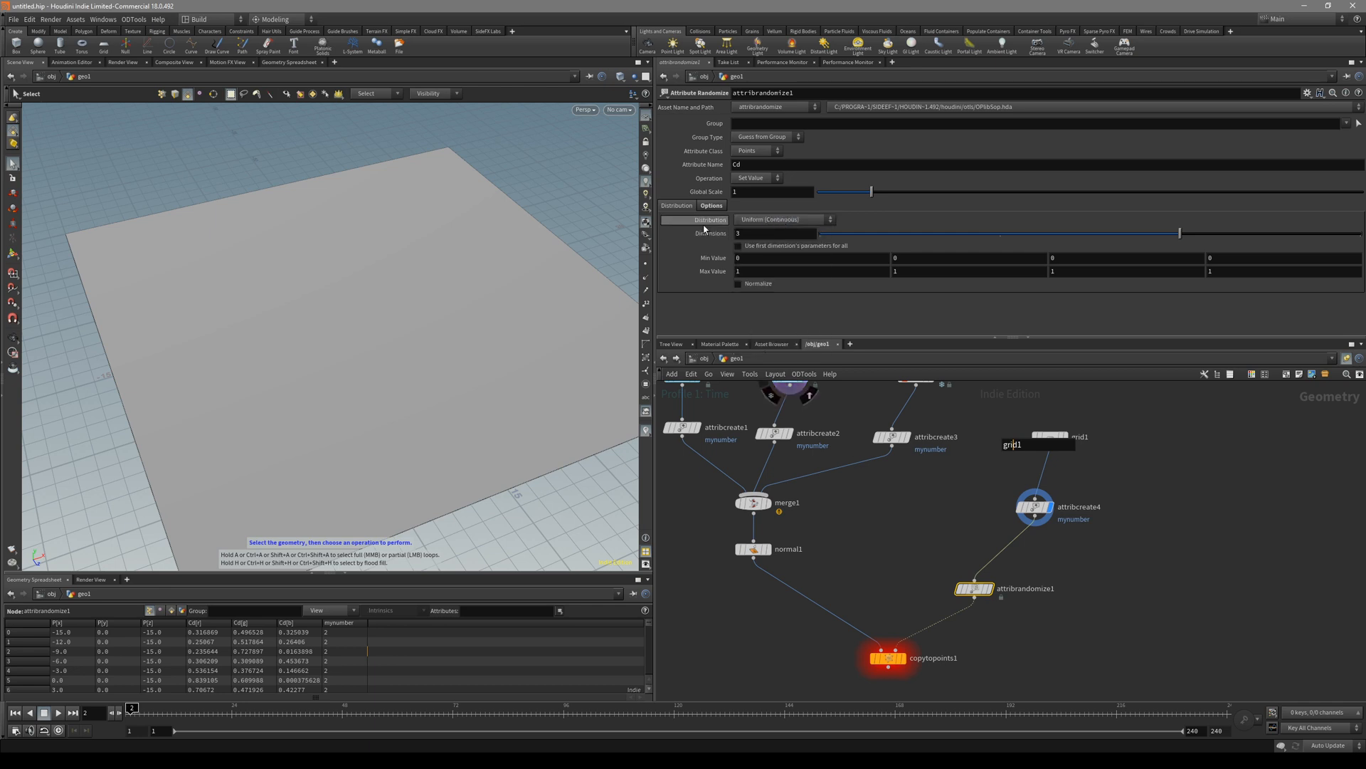
click(790, 222)
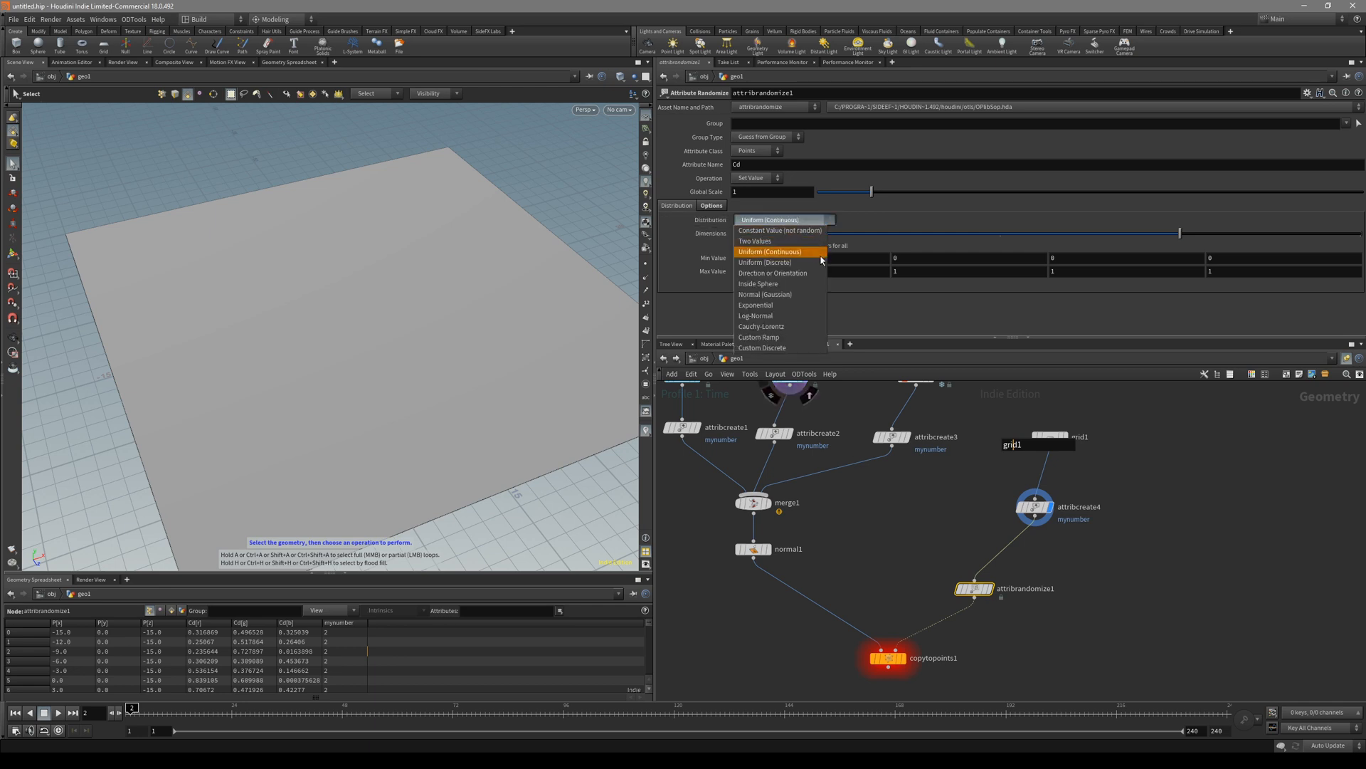
click(763, 347)
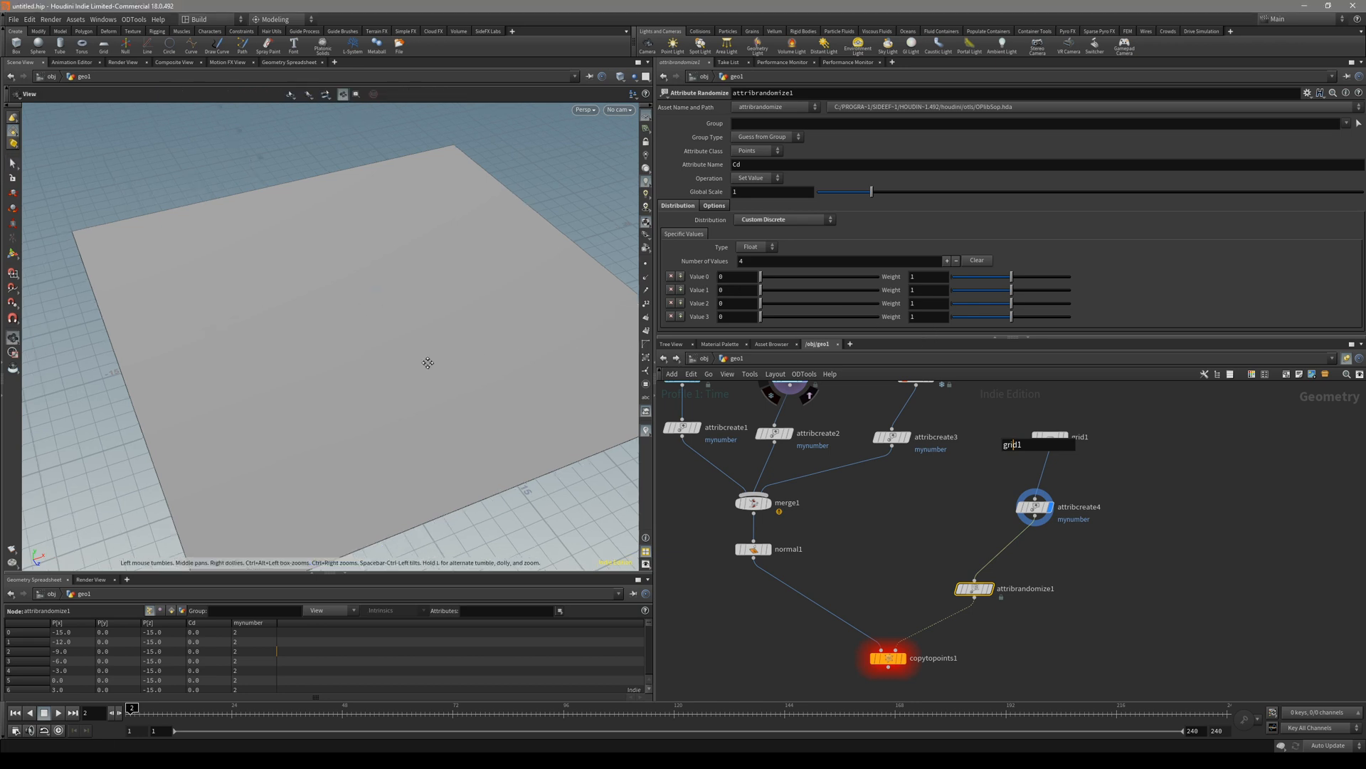
scroll(428, 353, down, 3)
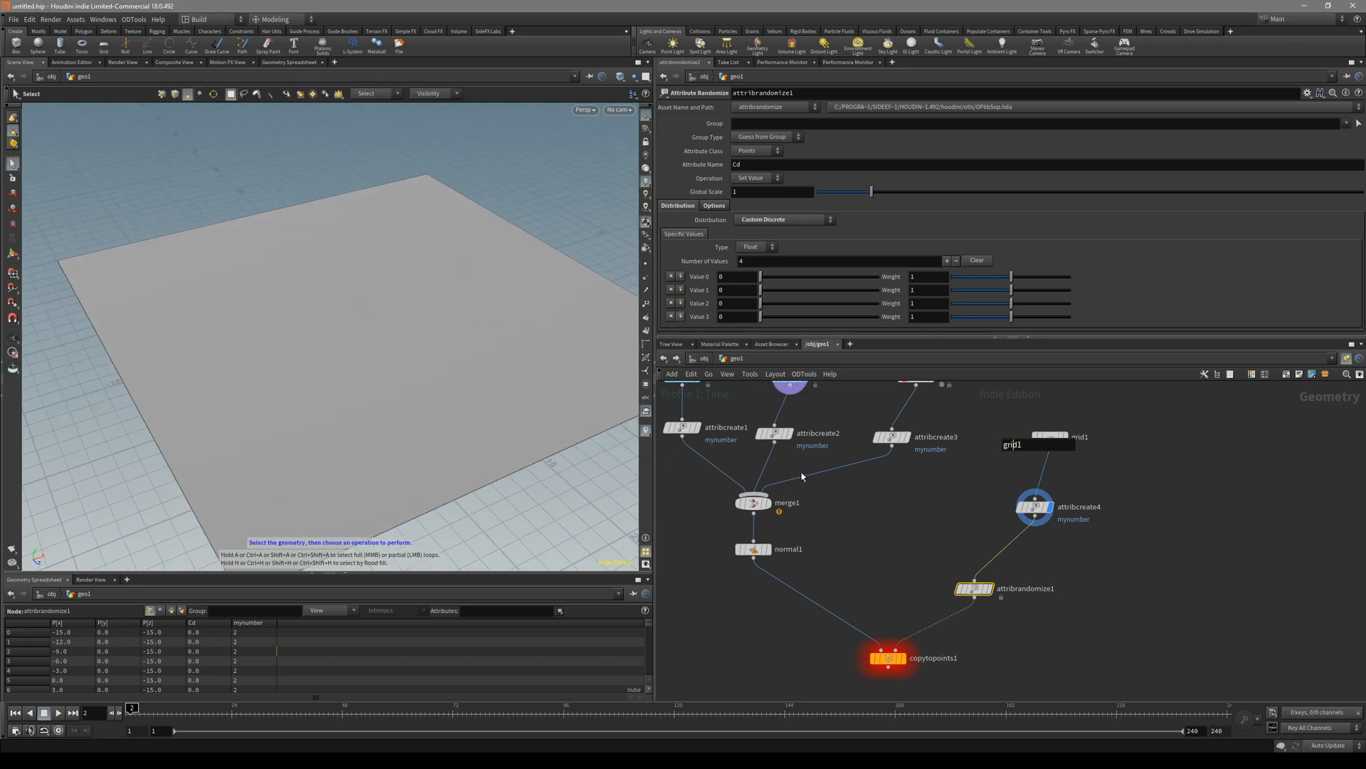
middle_drag(840, 397, 876, 460)
click(671, 317)
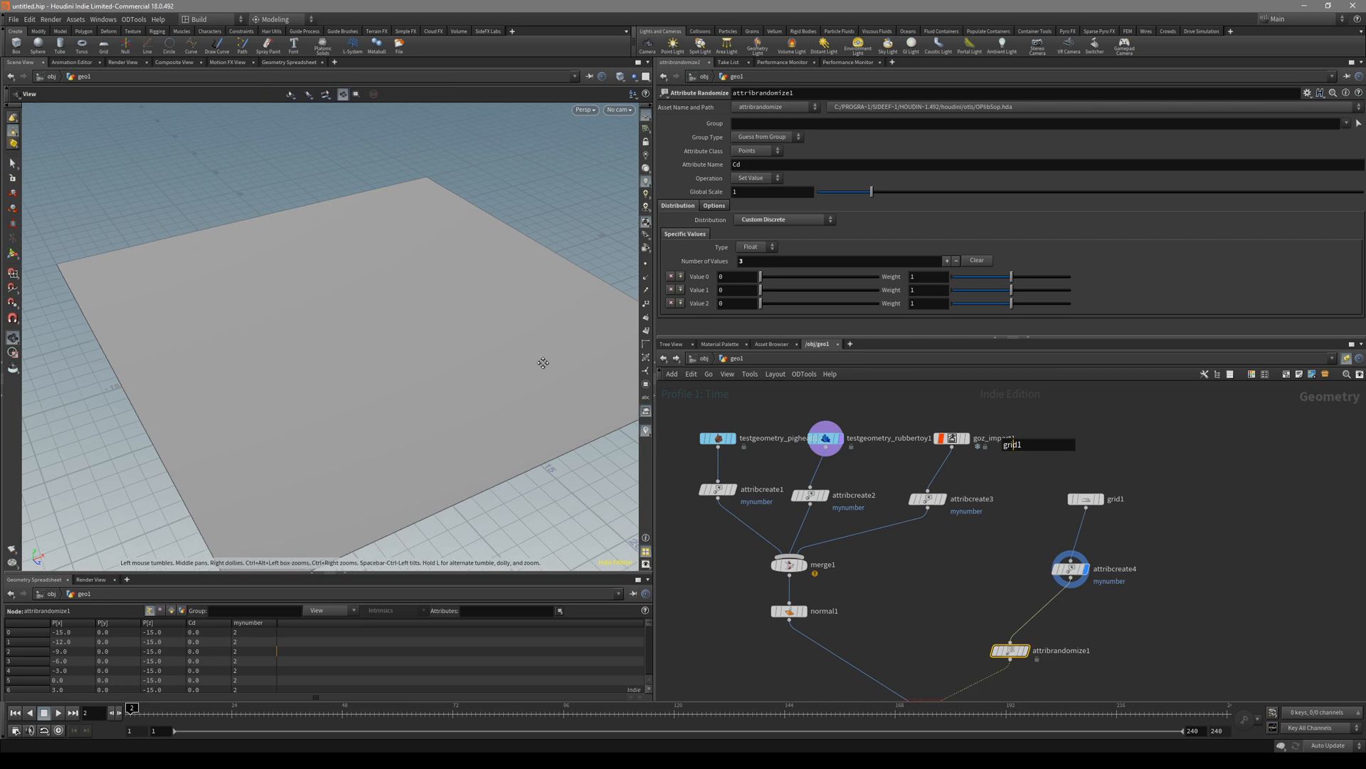
scroll(428, 353, up, 3)
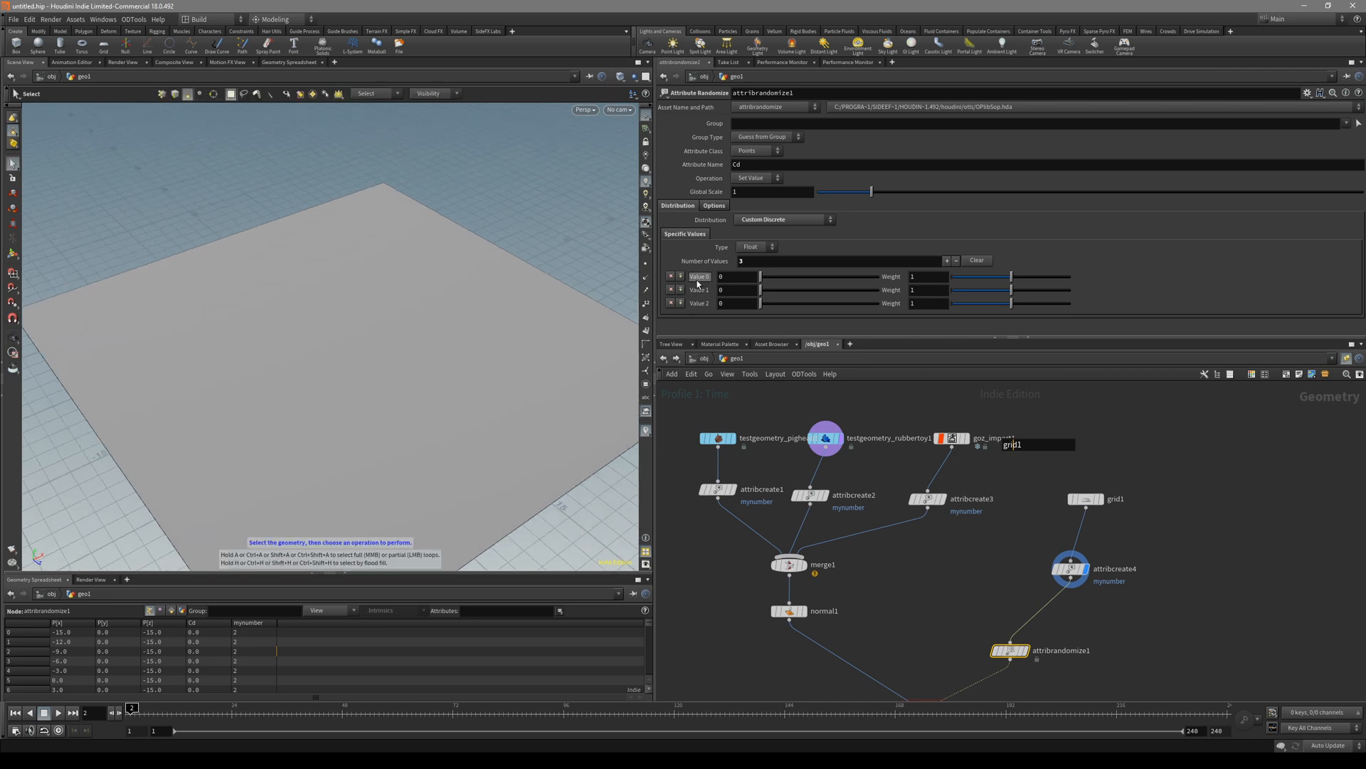
Check the mynumber values on attribcreate1 and attribcreate2 and display the randomizer's output
double_click(728, 289)
click(717, 490)
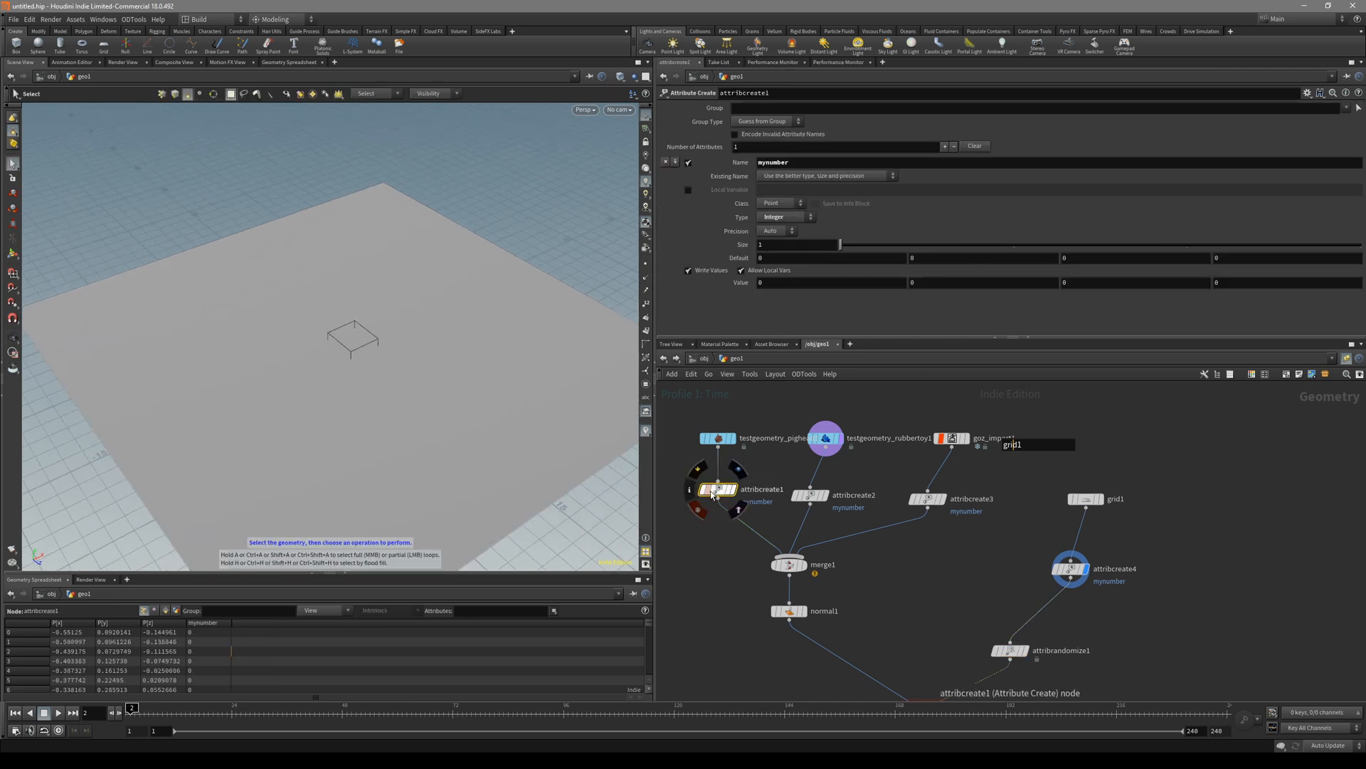
click(810, 497)
drag(1087, 617, 1003, 657)
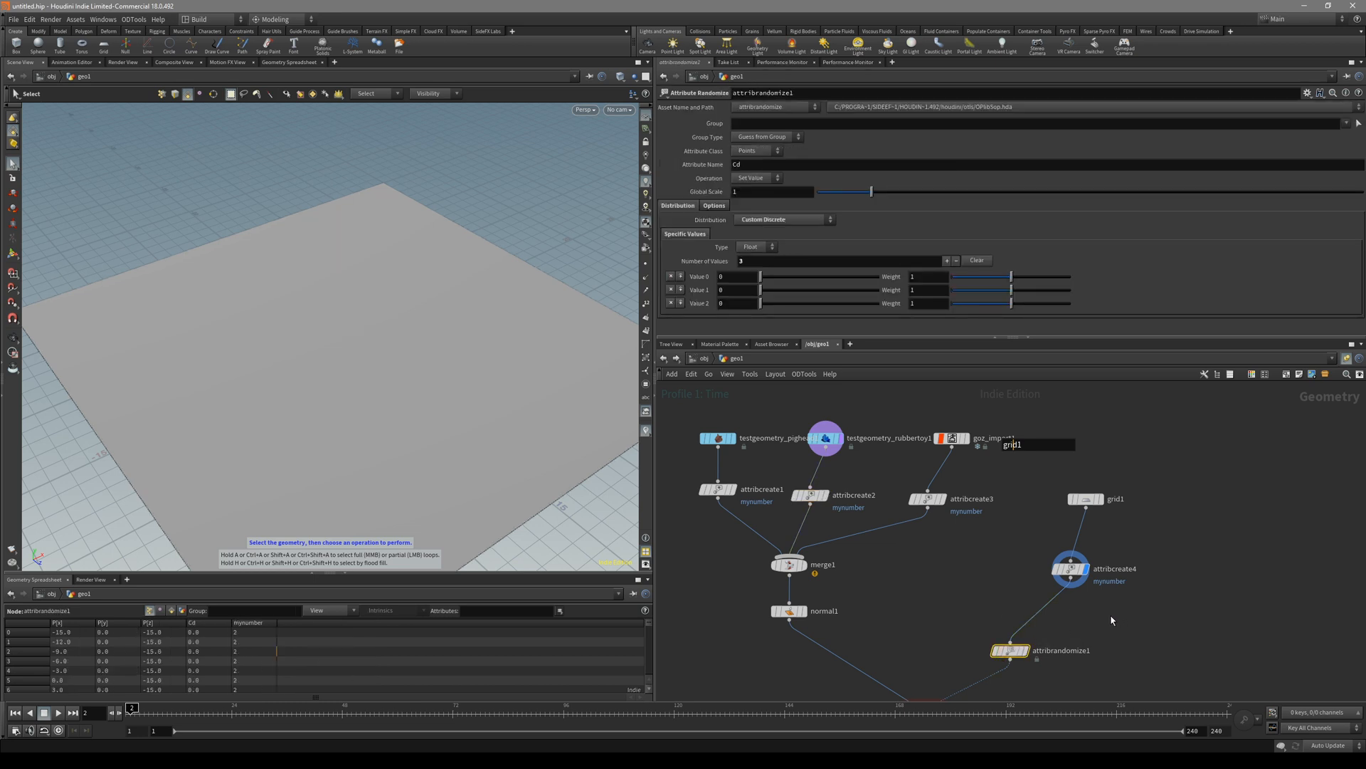
click(999, 650)
click(759, 490)
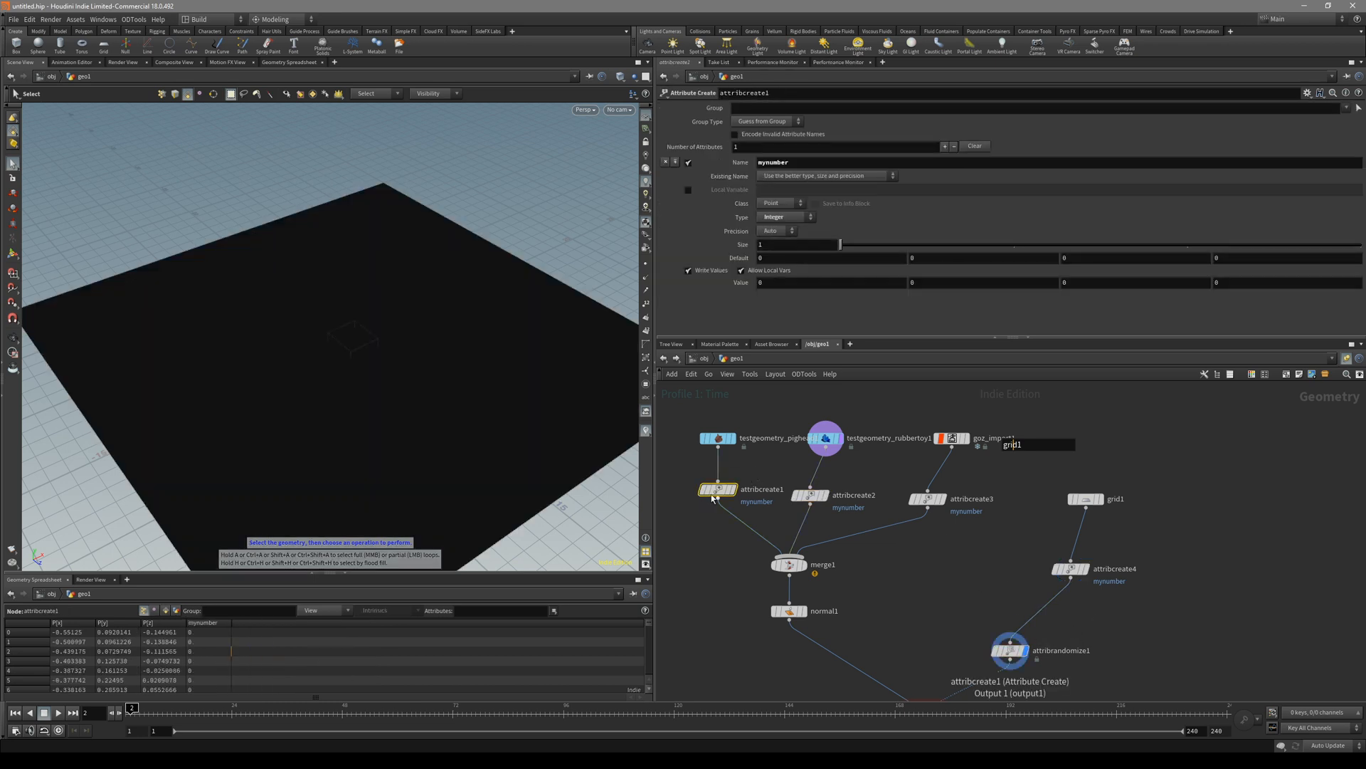
click(810, 496)
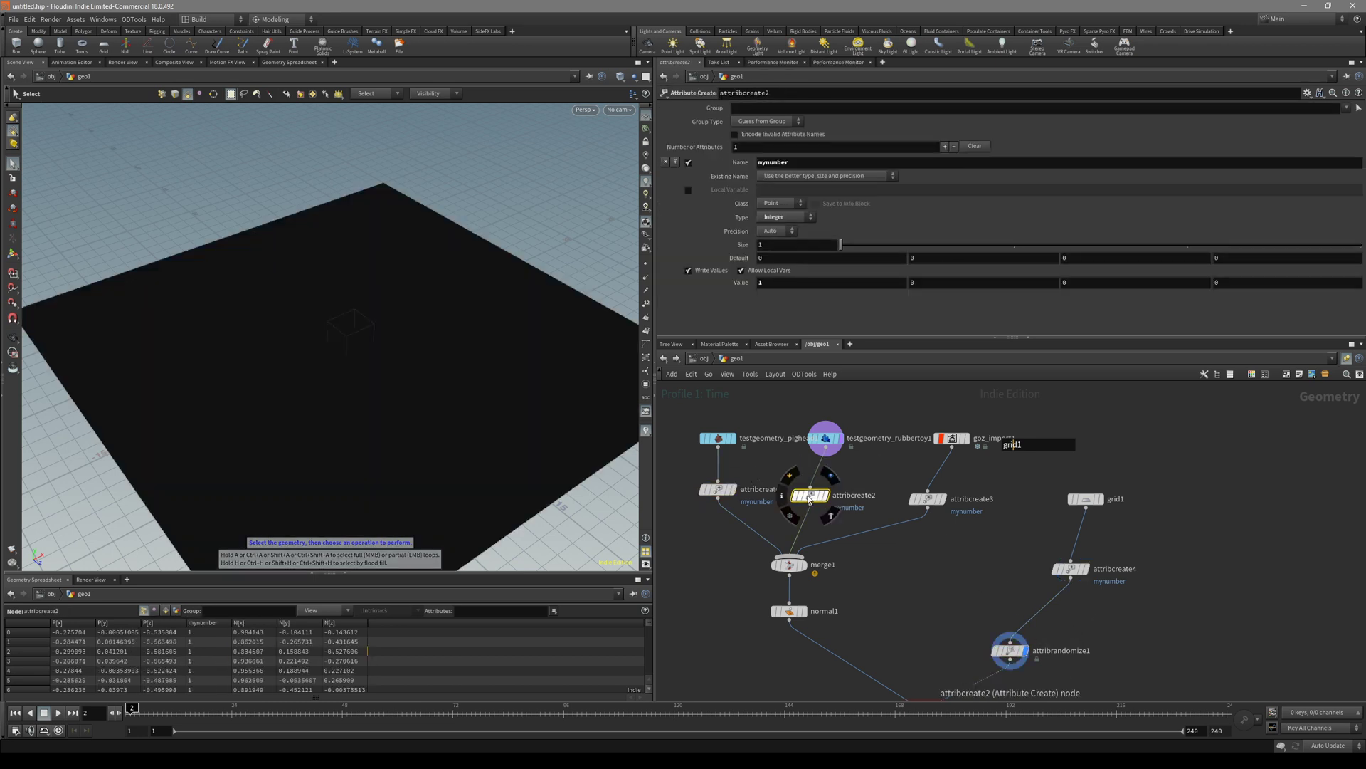
middle_drag(977, 573, 976, 491)
click(974, 568)
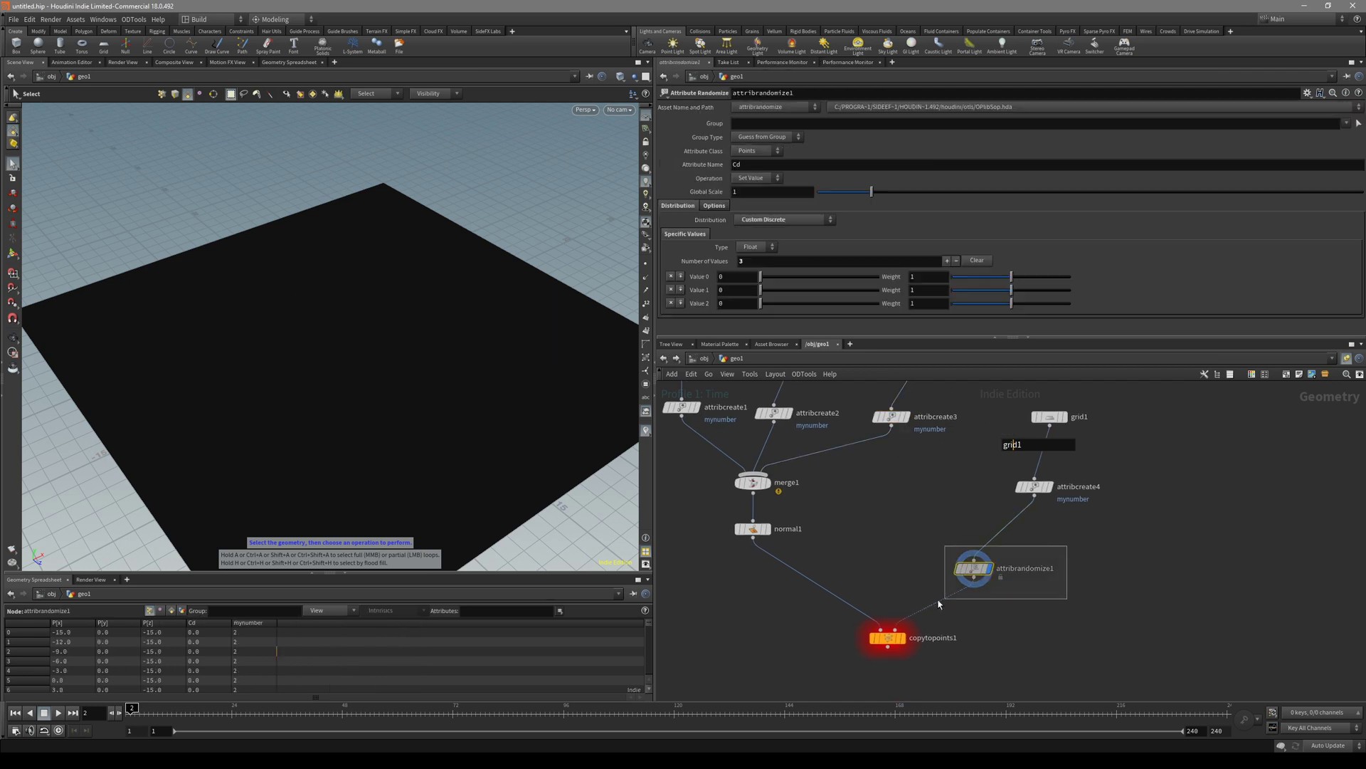
Set the randomizer's discrete Value 1 to 1 and Value 2 to 2
click(737, 289)
text(2)
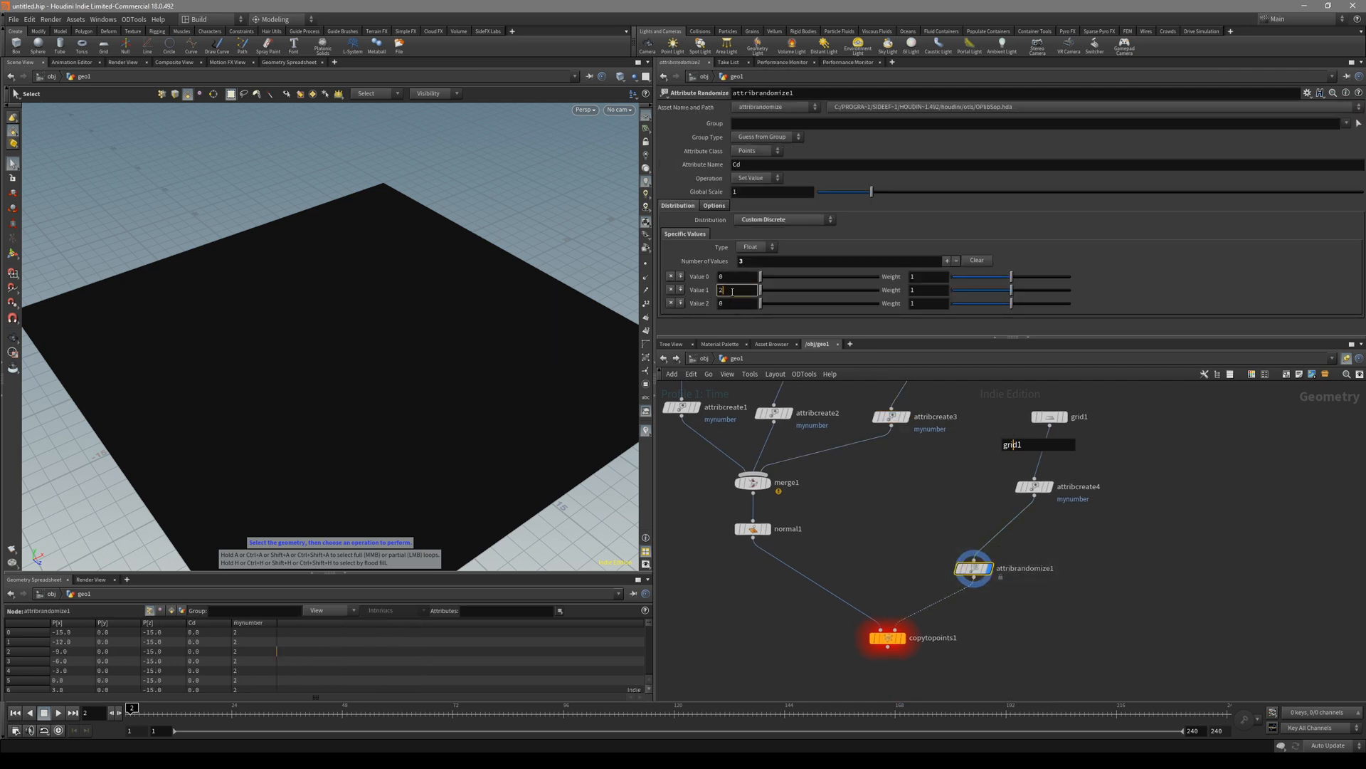
text(1)
click(736, 303)
text(2)
key(Return)
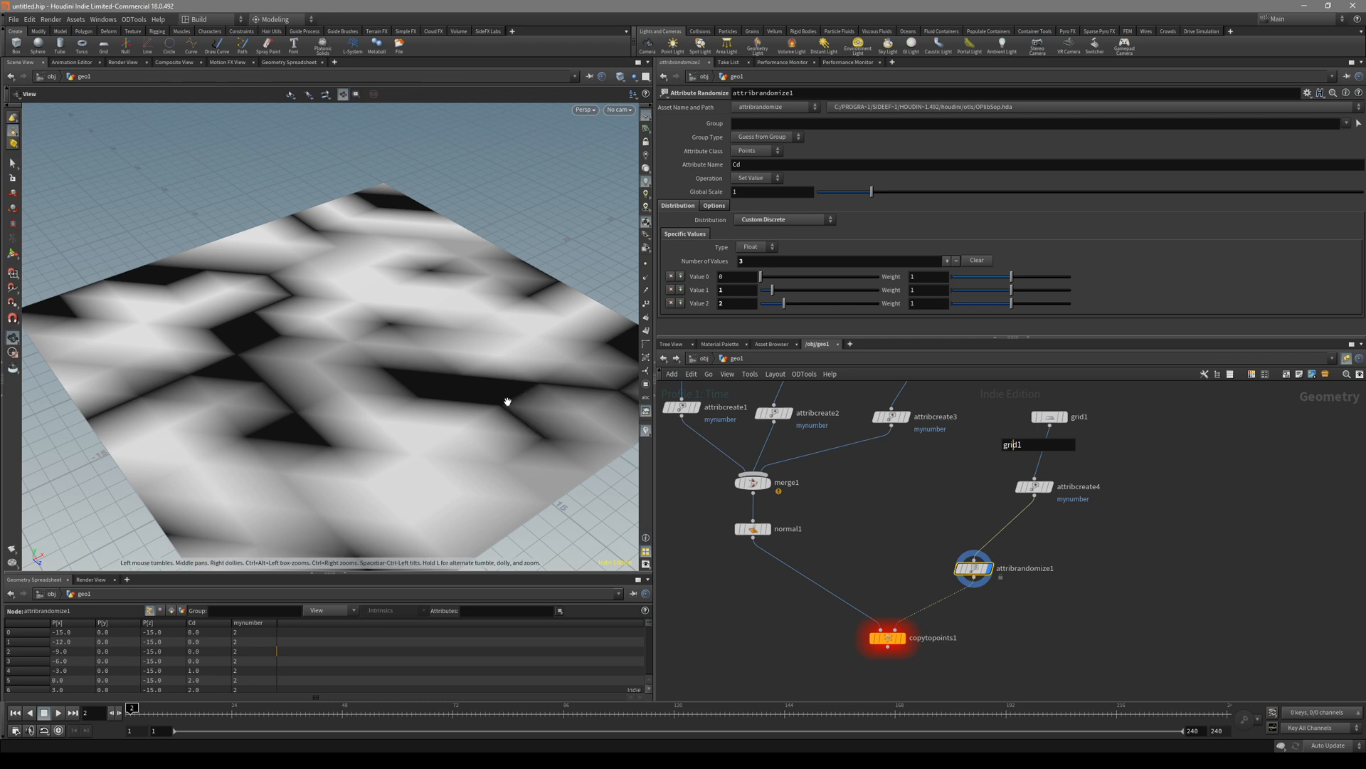
Change the randomized Attribute Name from Cd to mynumber (copied from the grid's attribute node) and show copytopoints1
click(1033, 487)
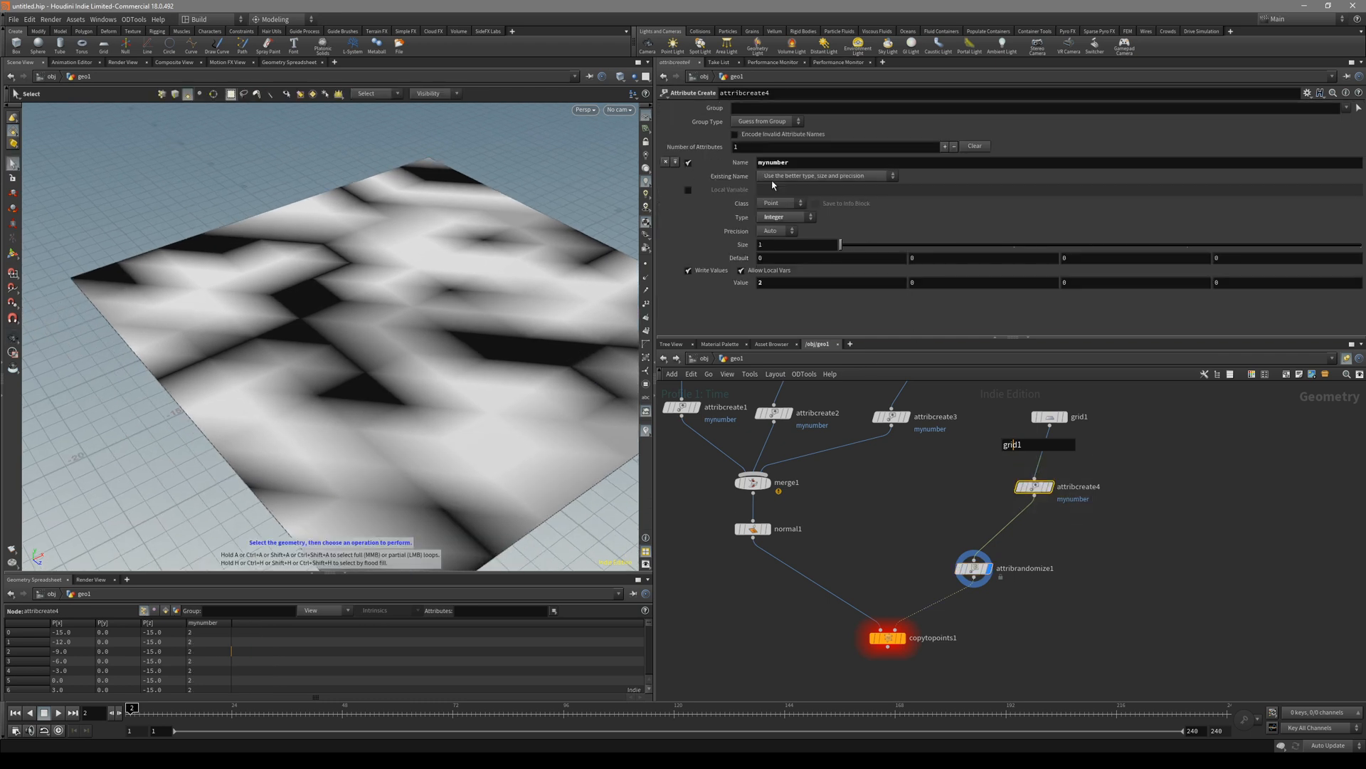
double_click(773, 163)
key(ctrl+c)
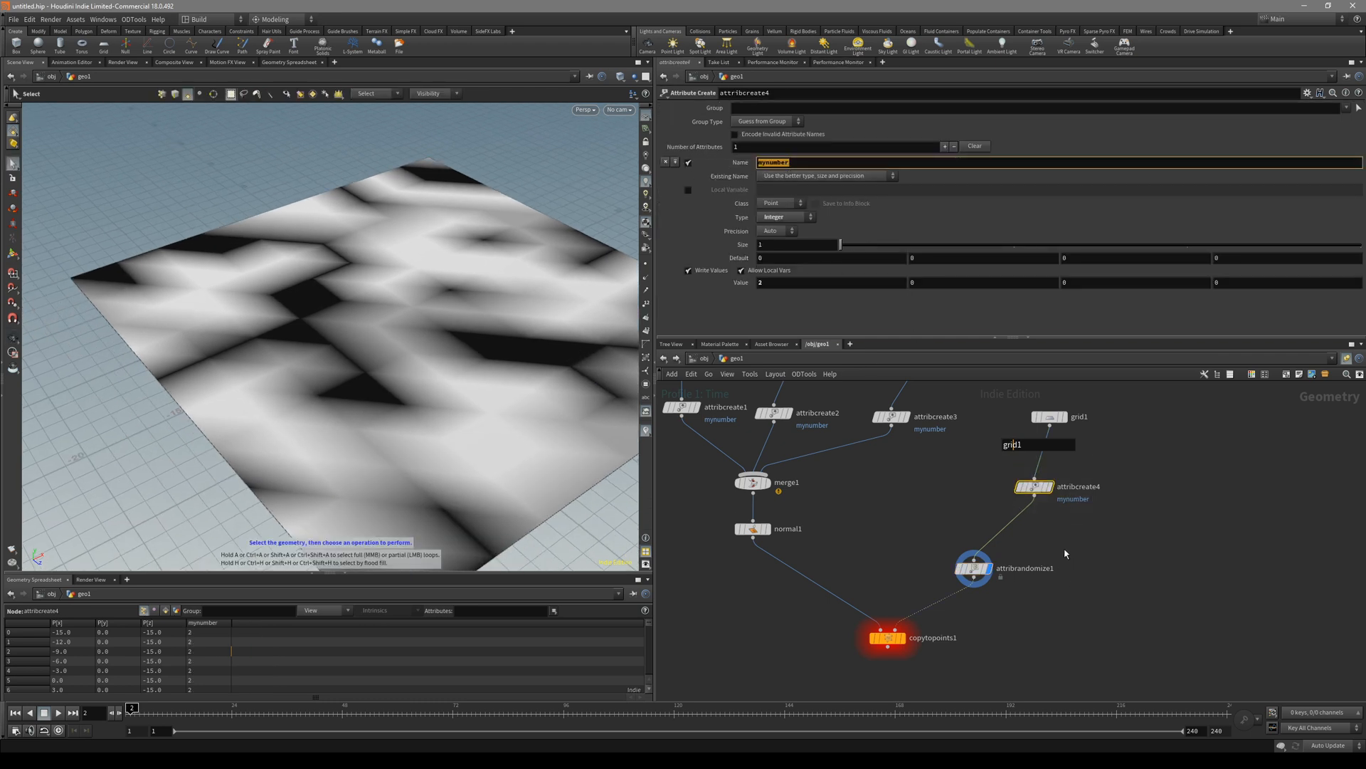
click(974, 569)
double_click(751, 164)
key(ctrl+v)
key(Return)
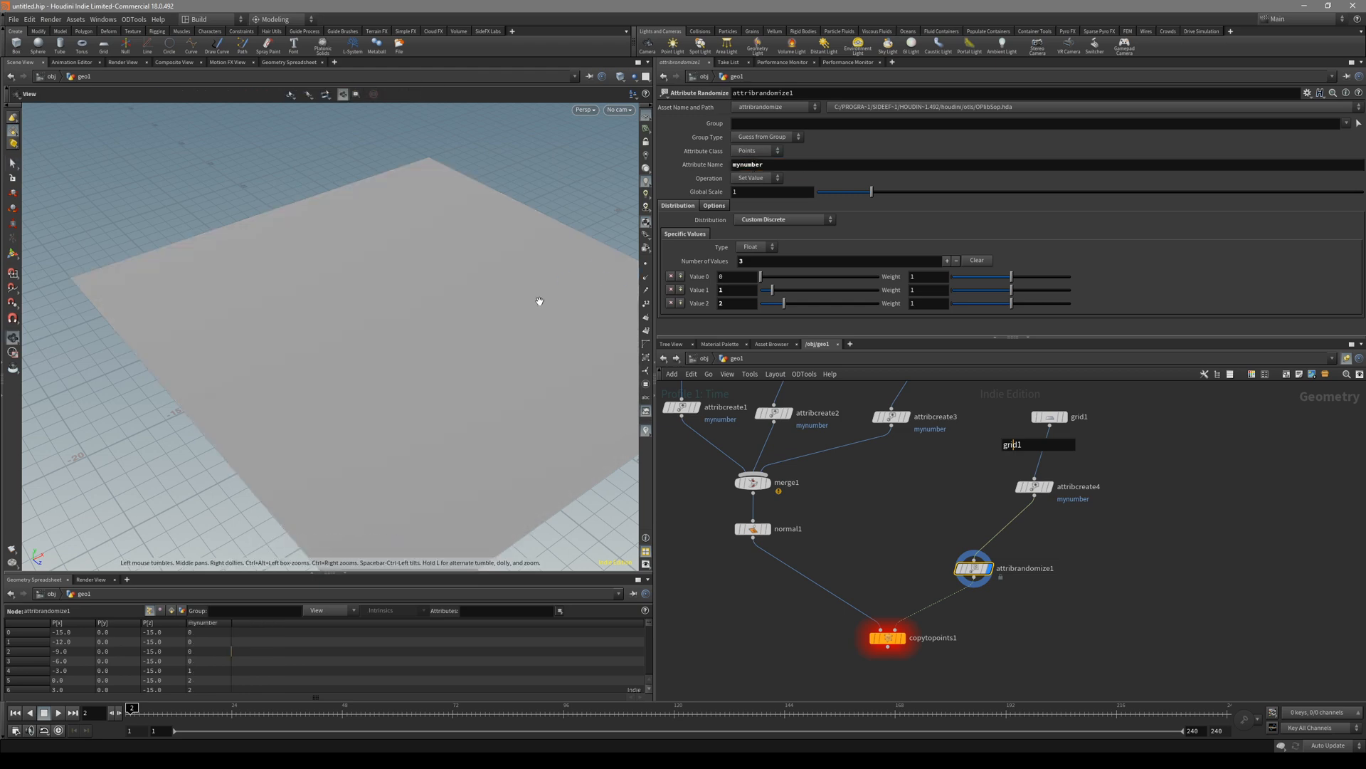
scroll(453, 344, up, 3)
mouse_move(459, 321)
mouse_down()
mouse_move(460, 363)
mouse_move(516, 403)
mouse_up()
click(886, 638)
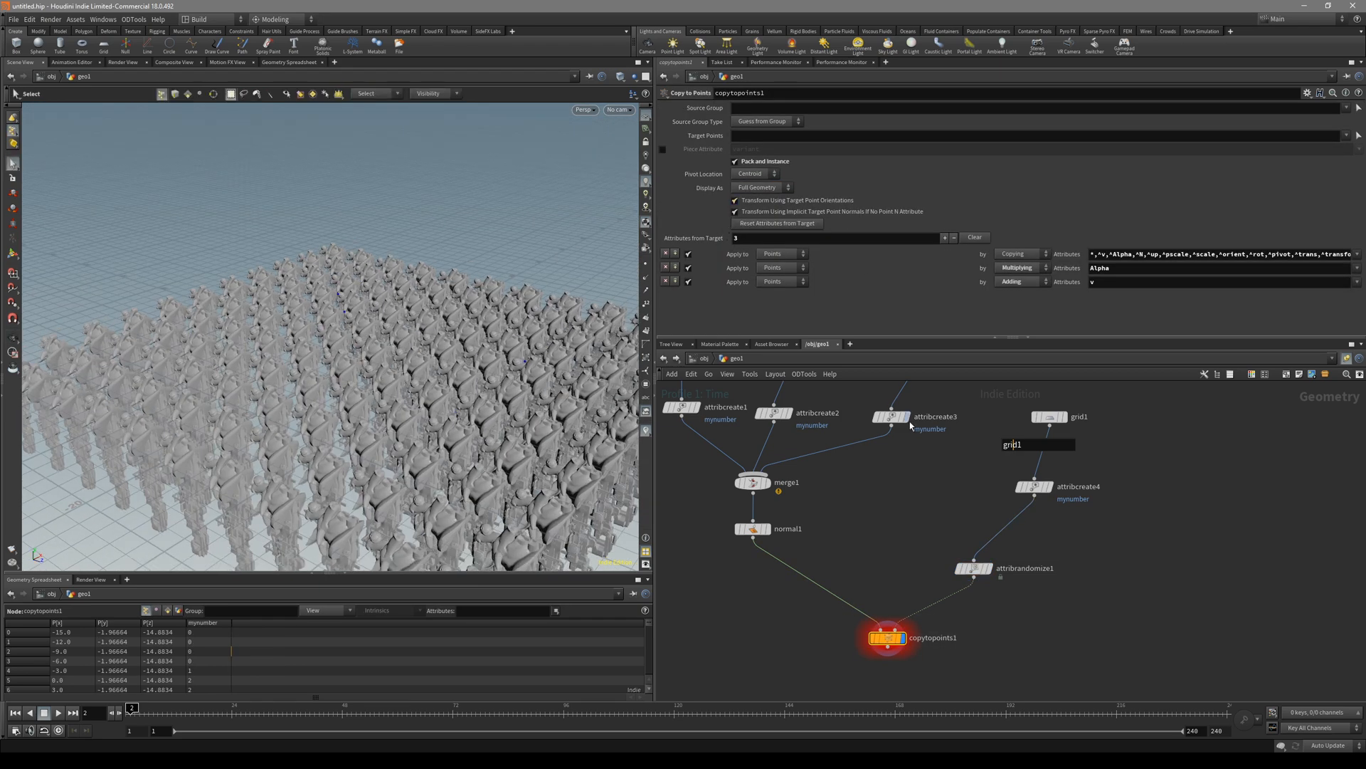
Enable the Piece Attribute on Copy to Points using mynumber, scattering the three models
click(663, 148)
double_click(747, 149)
text(mynumber)
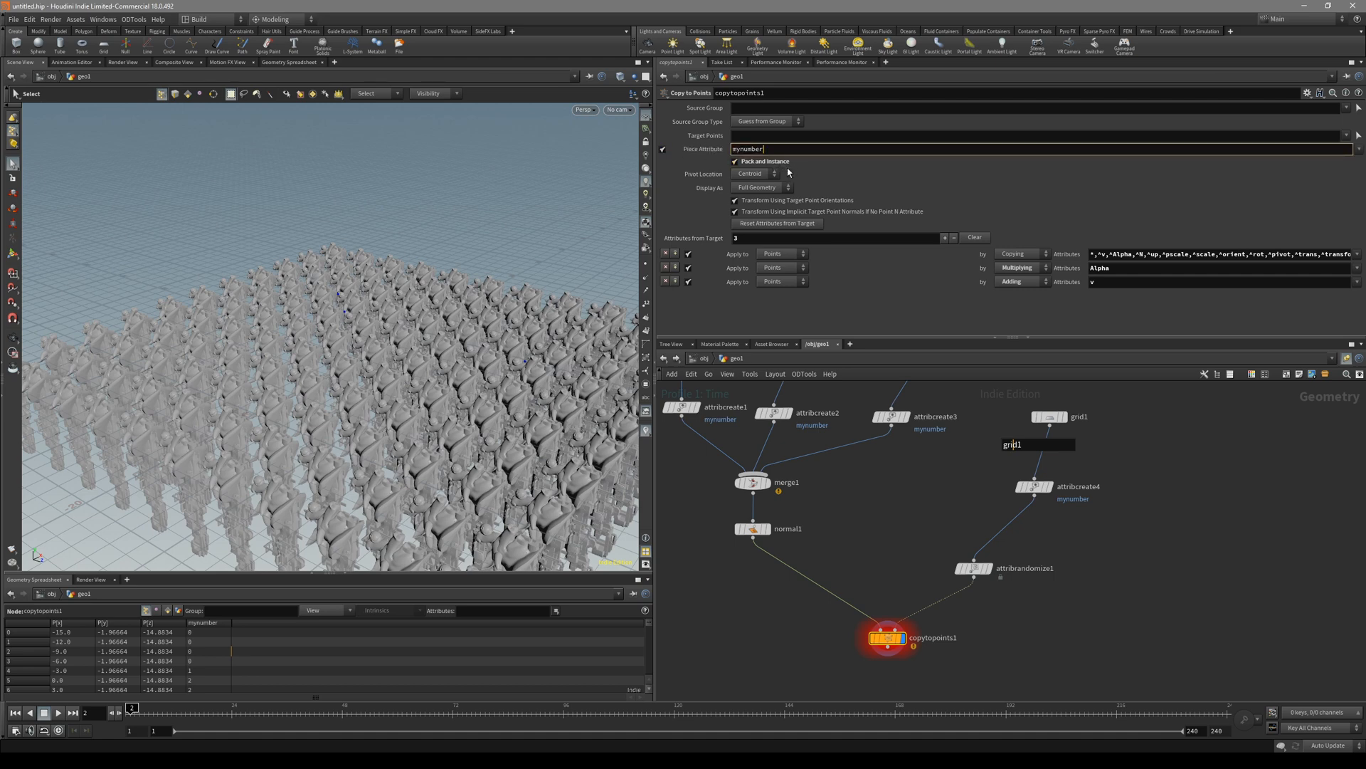
mouse_move(320, 427)
mouse_down()
mouse_move(553, 379)
mouse_move(320, 406)
mouse_up()
key(Escape)
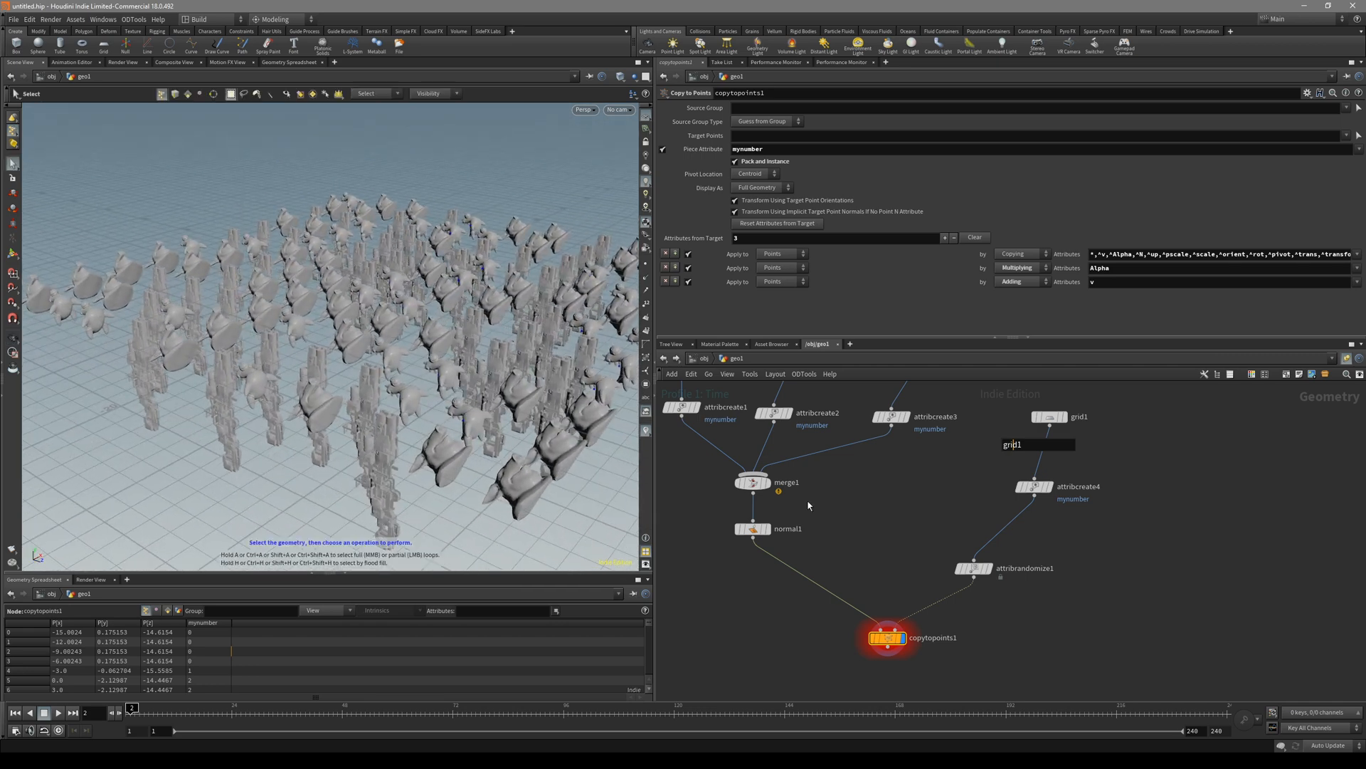
Orbit to a straight top-down view of the grid and return to attribrandomize1
drag(791, 502, 882, 513)
scroll(838, 446, up, 3)
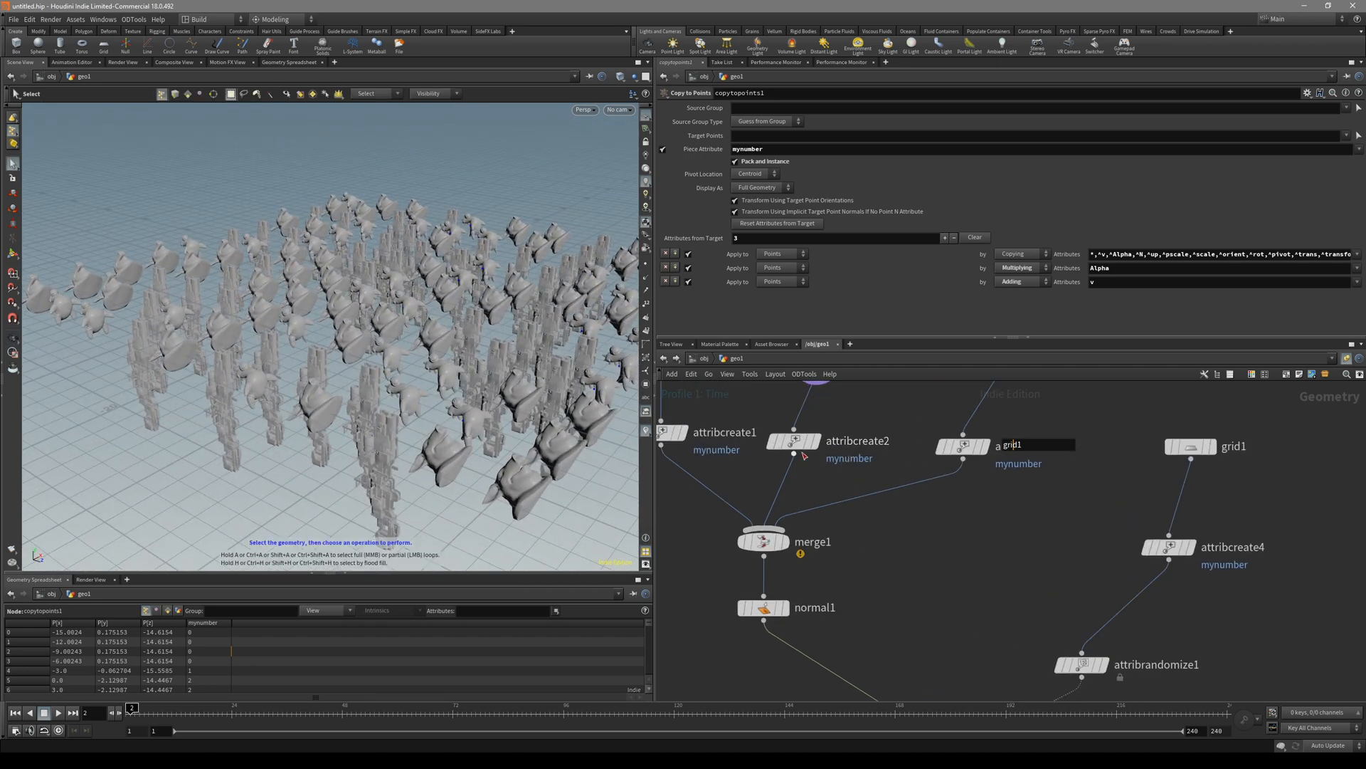
drag(557, 402, 507, 418)
drag(471, 368, 641, 491)
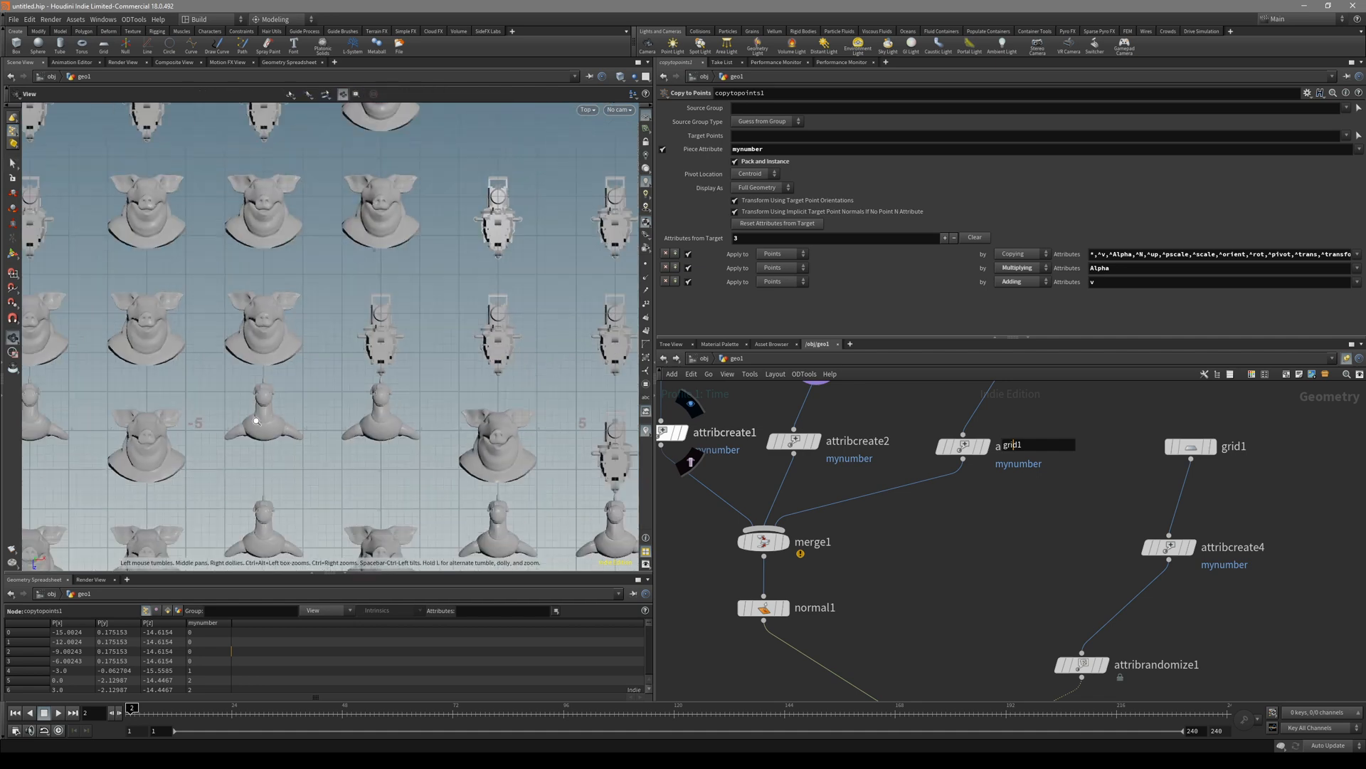
drag(812, 555, 684, 449)
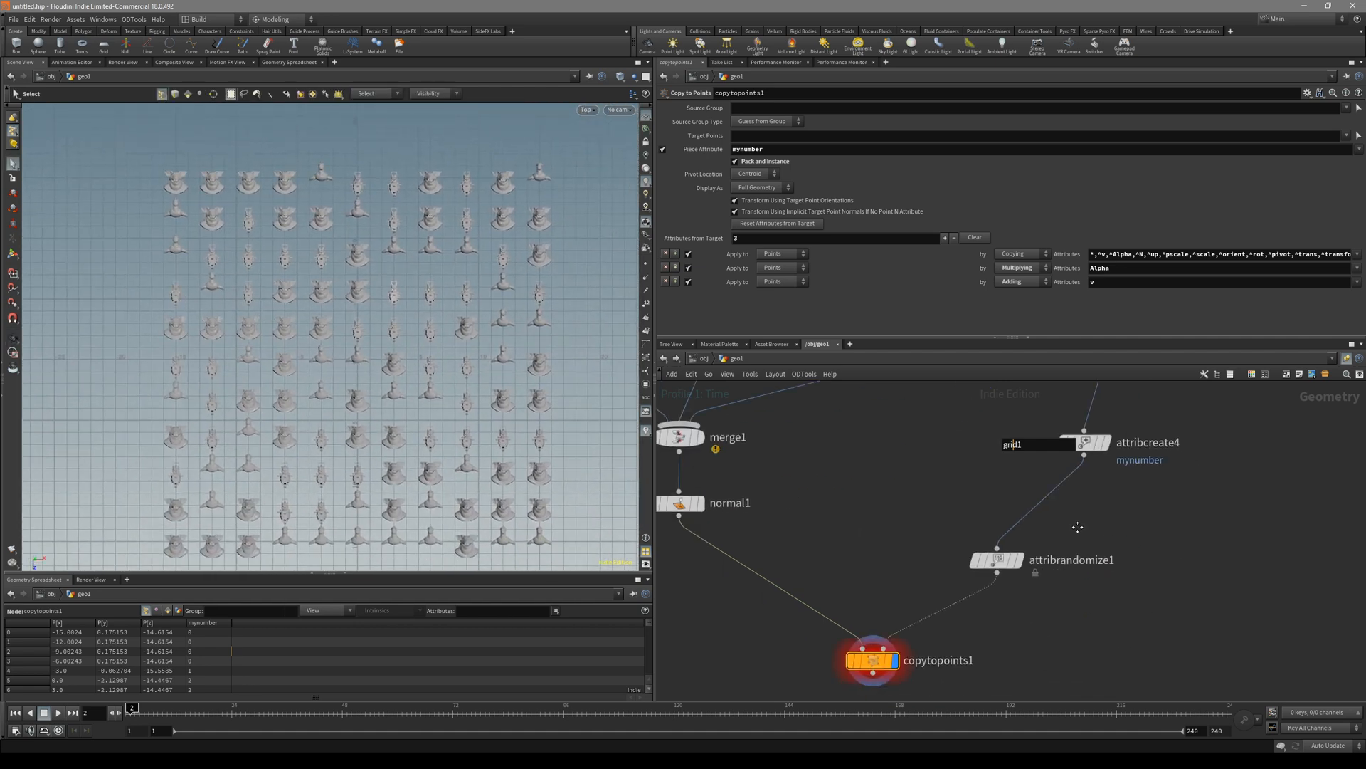
click(982, 552)
Drag the randomizer's Global Seed to reshuffle the models, then return to Distribution
drag(363, 320, 399, 404)
scroll(397, 403, up, 2)
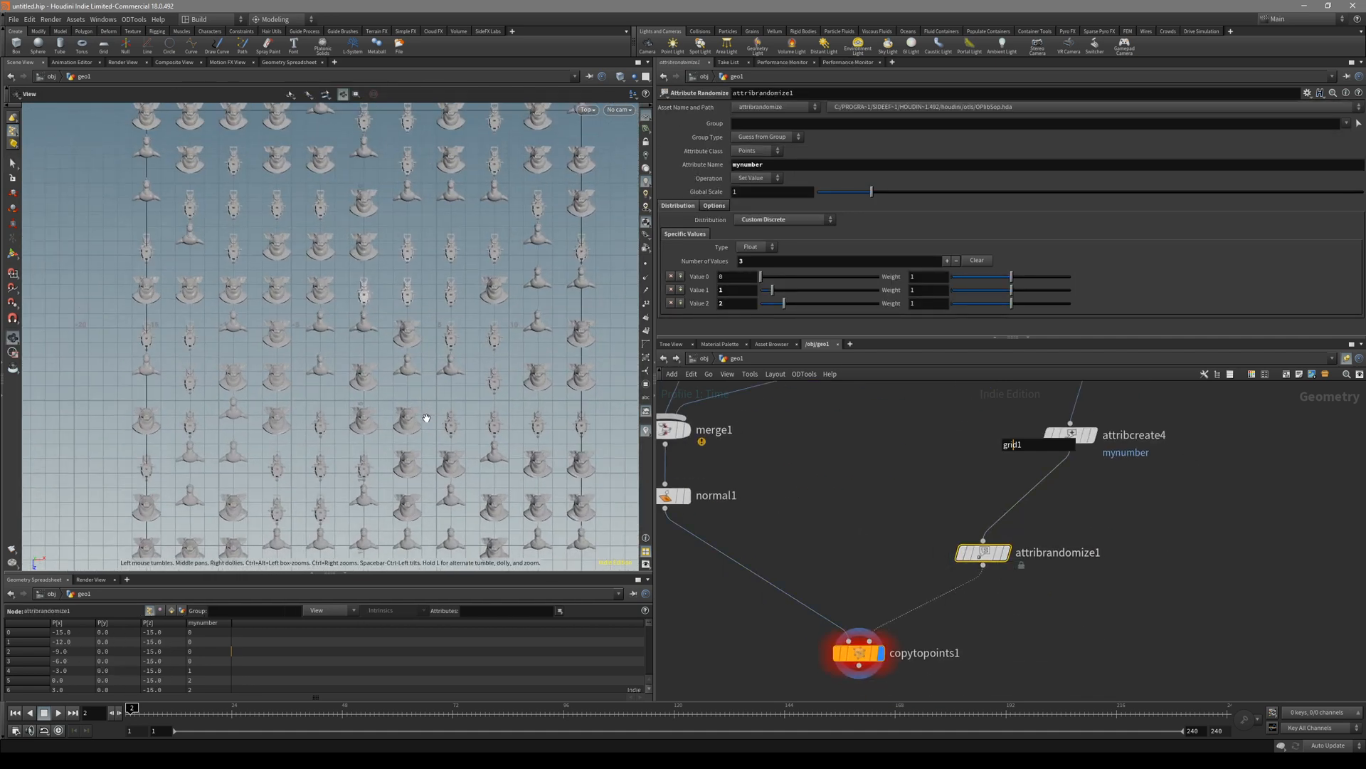
click(714, 203)
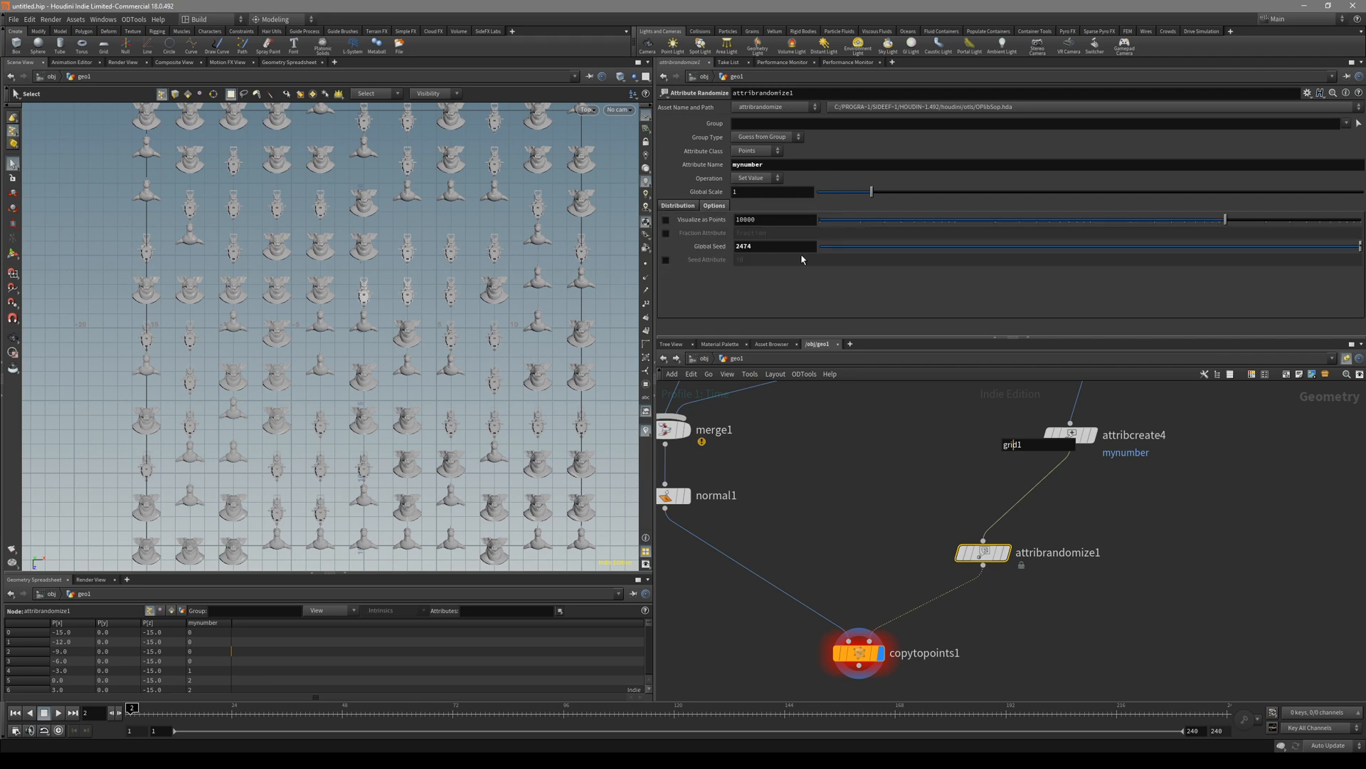
drag(843, 246, 902, 246)
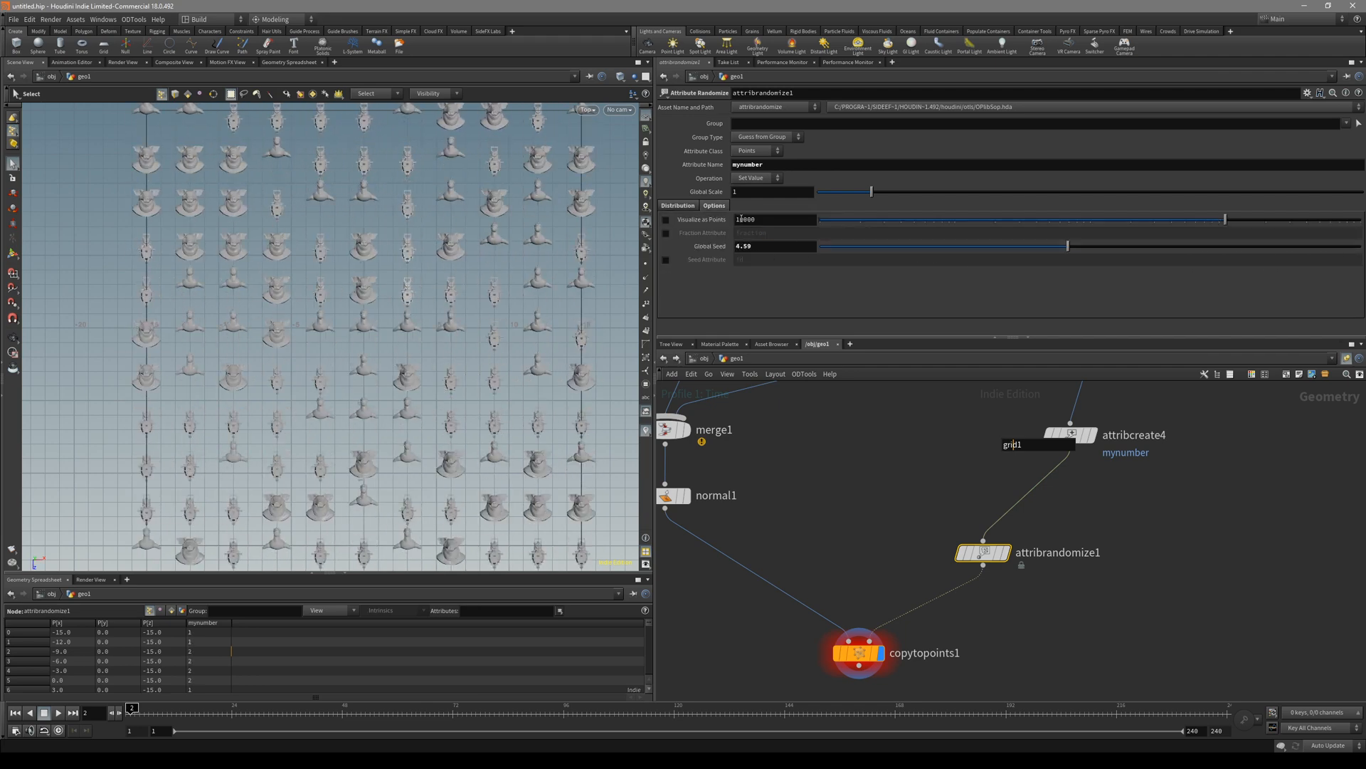
click(677, 203)
Inspect attribcreate3's number attribute and come back to attribrandomize1
drag(385, 321, 417, 349)
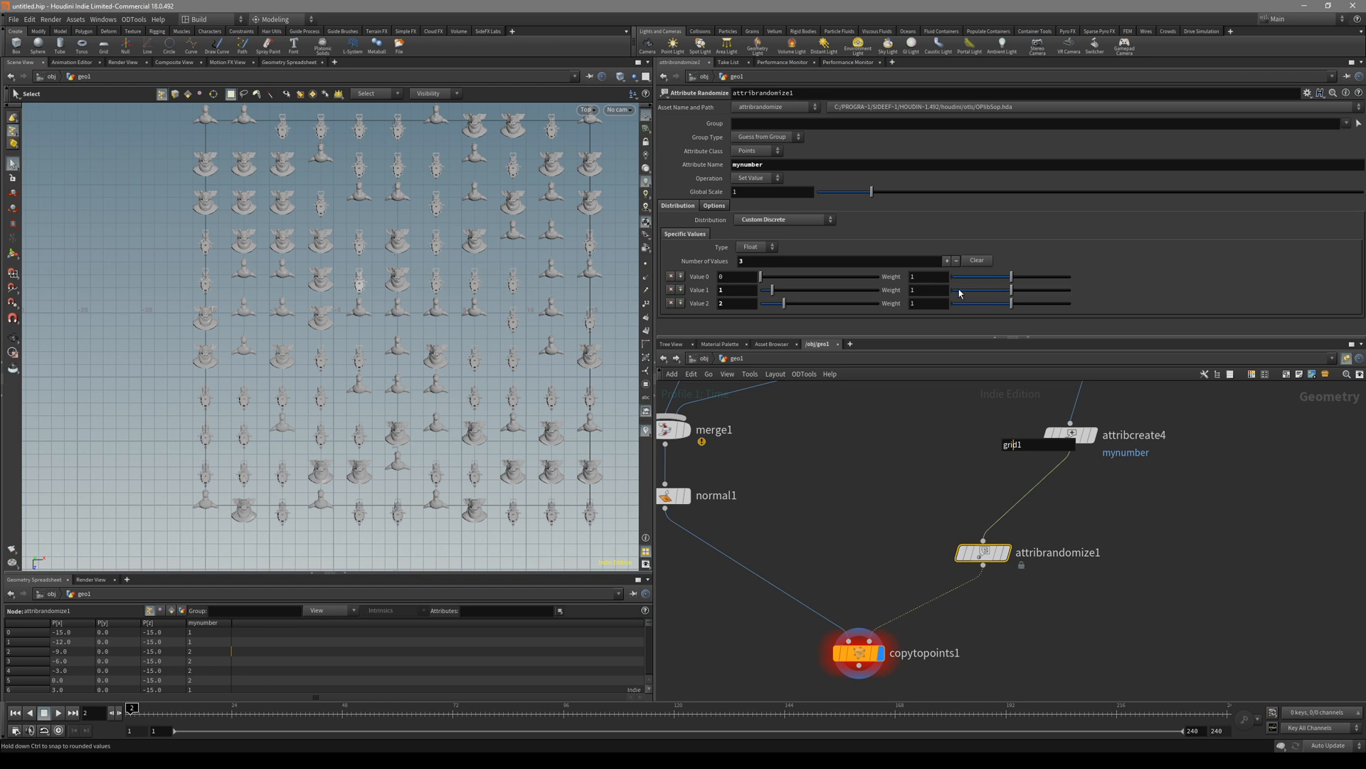
drag(352, 320, 467, 291)
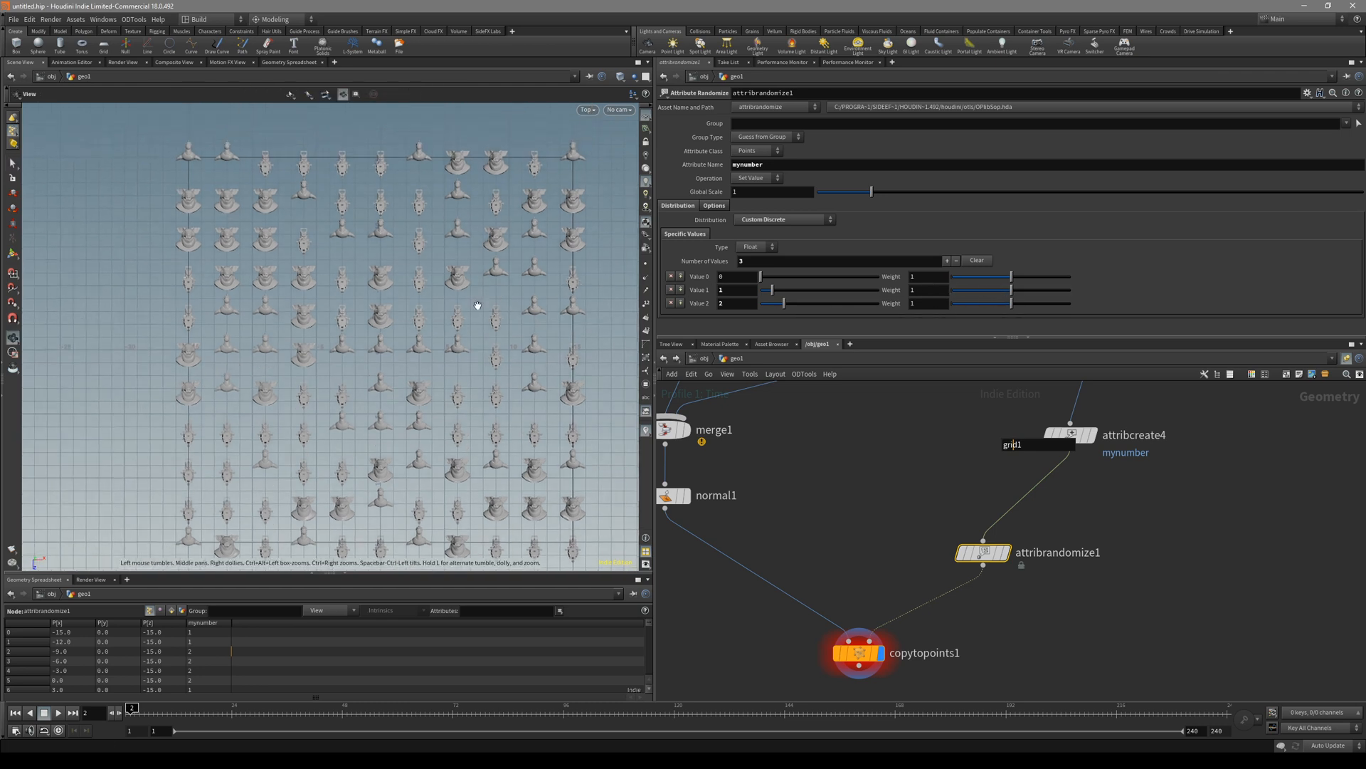
middle_drag(812, 514, 897, 598)
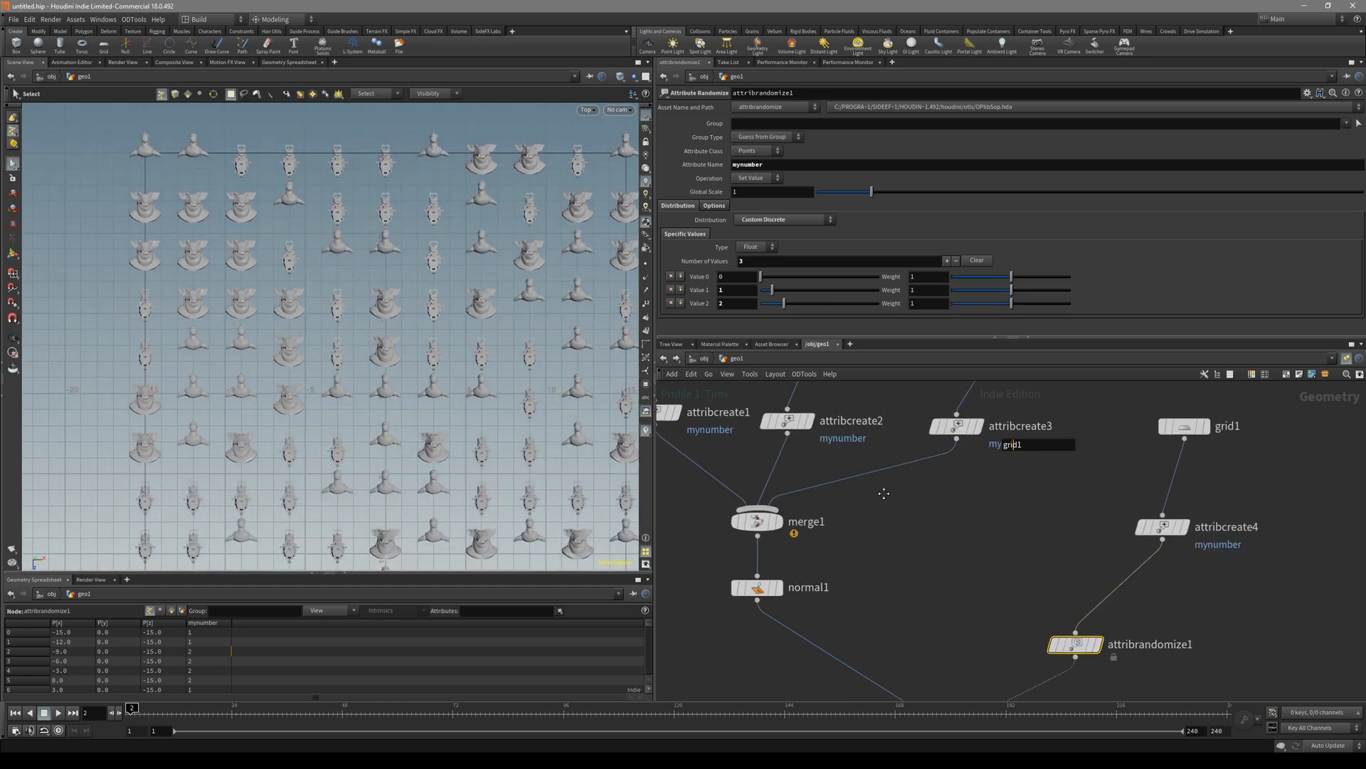
click(957, 427)
middle_drag(914, 407, 930, 470)
middle_drag(961, 534, 876, 470)
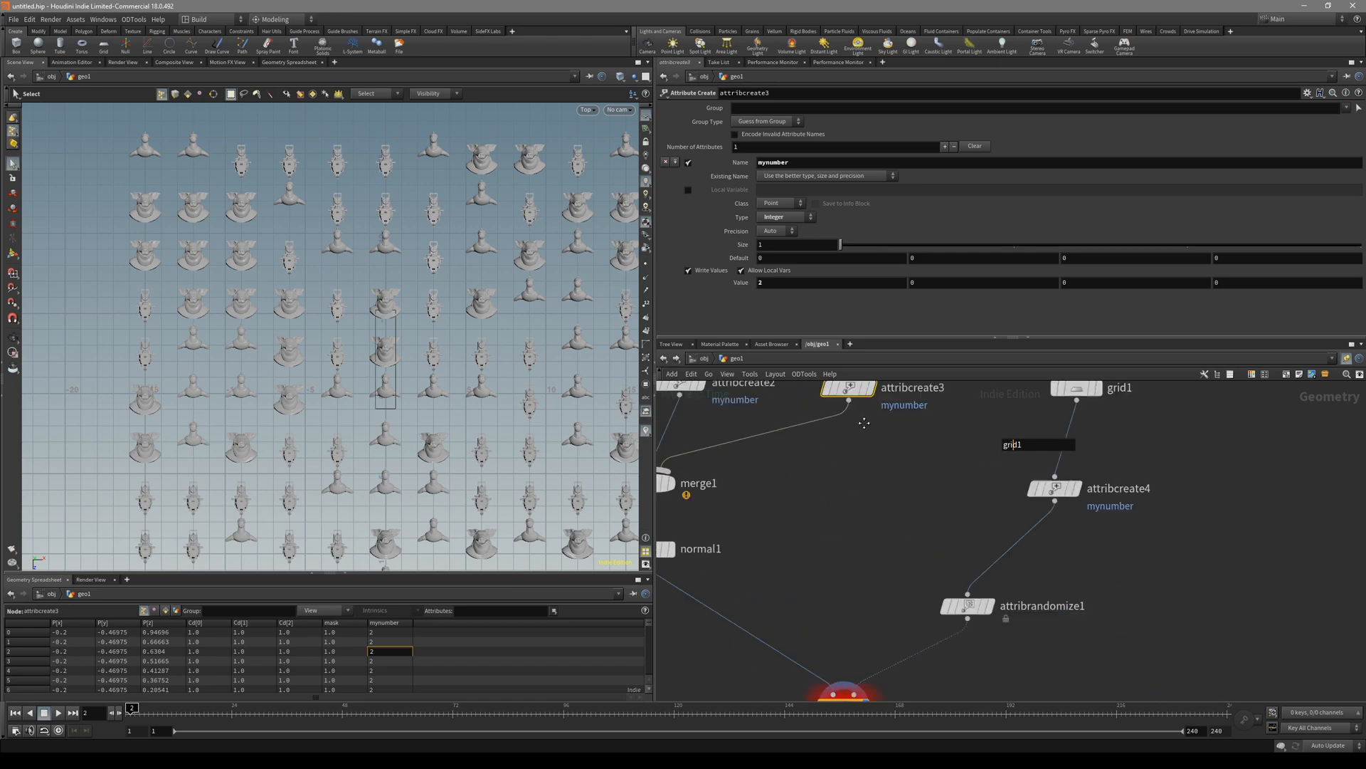
middle_drag(1026, 598, 961, 556)
click(924, 568)
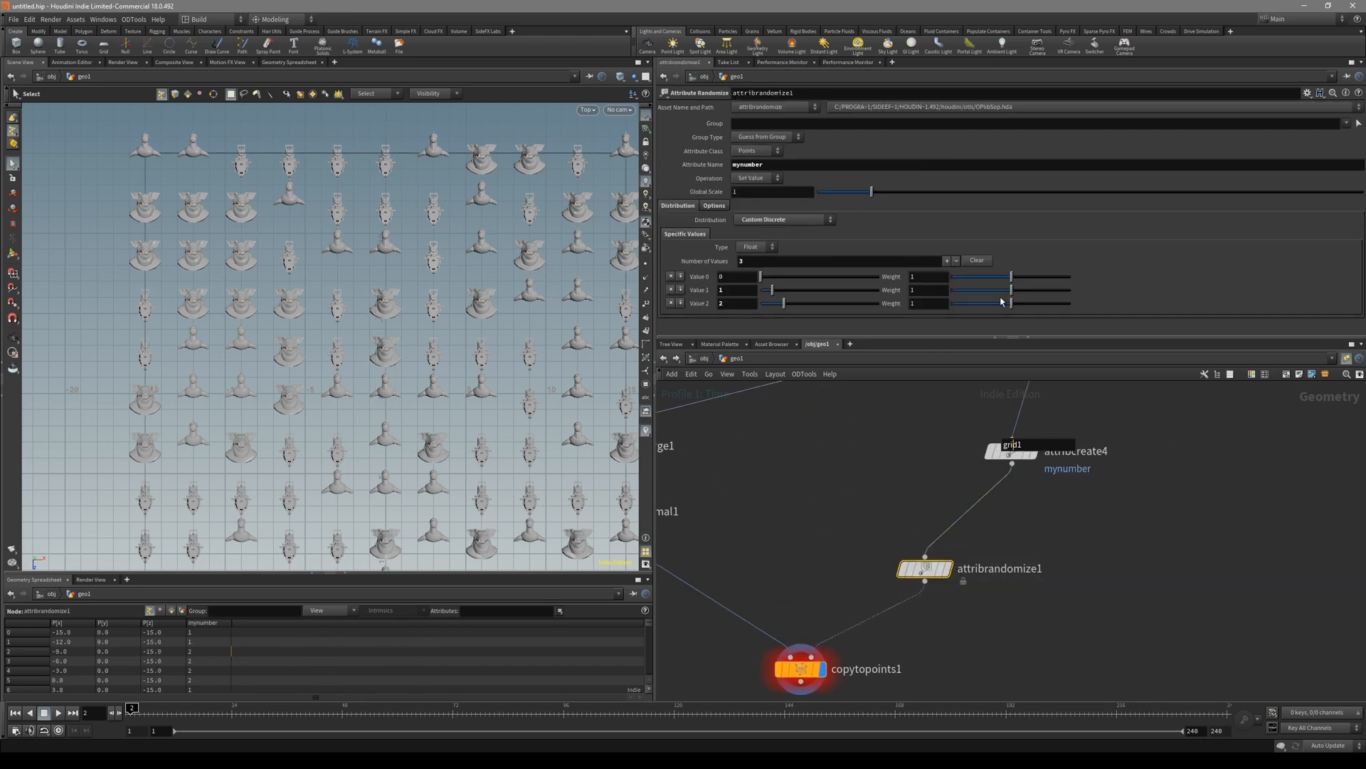
Adjust the Custom Discrete weights, reset them, then set roughly 0.63, 1.32 and 0.75 for values 0, 1, 2
drag(1011, 303, 953, 305)
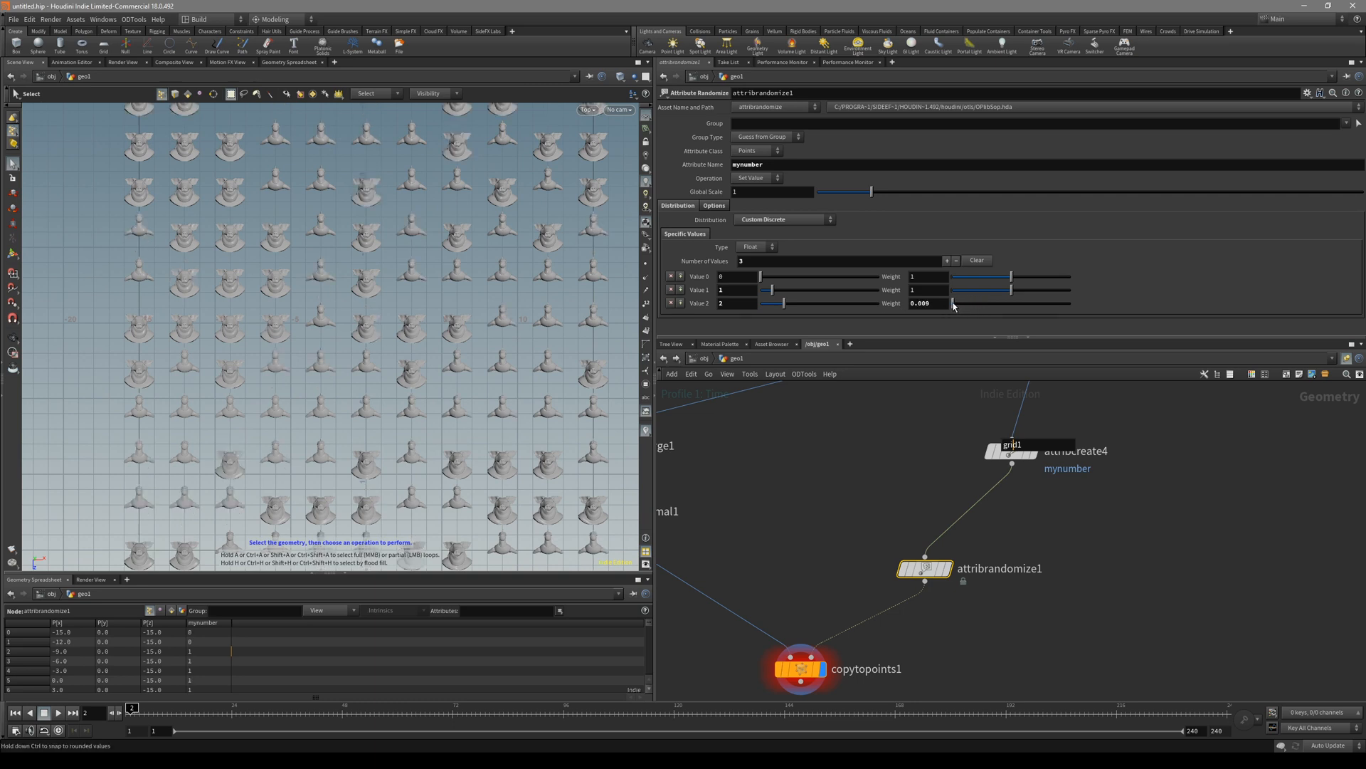
scroll(369, 338, down, 4)
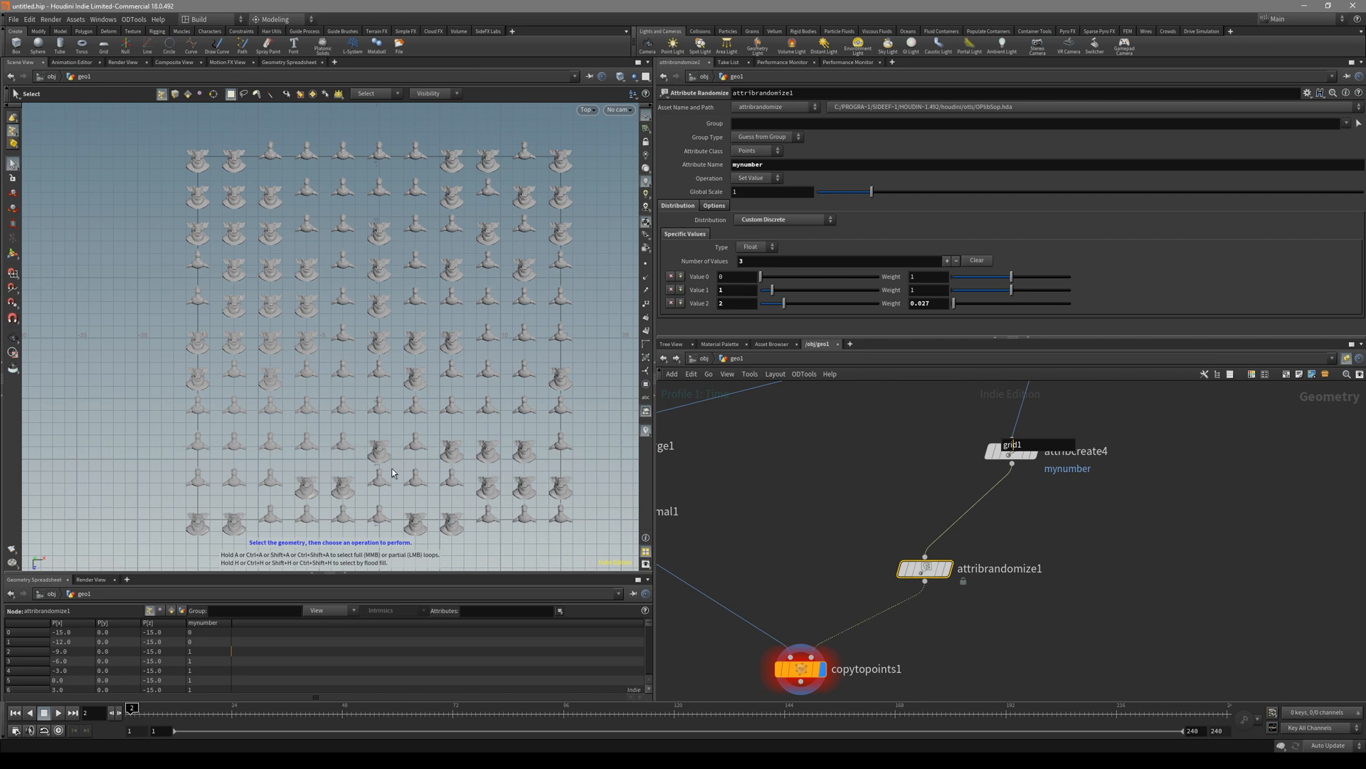
drag(393, 473, 386, 467)
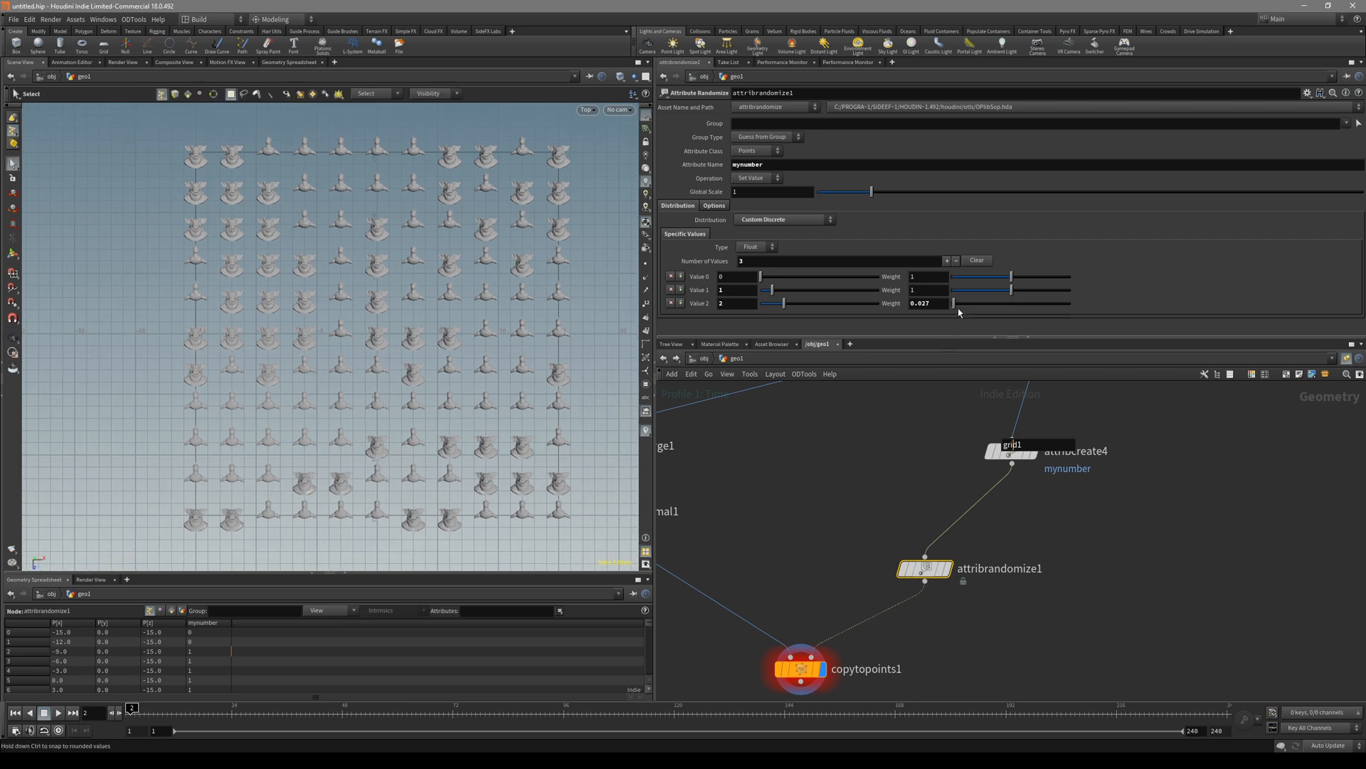
mouse_move(954, 304)
mouse_down()
mouse_move(1058, 308)
mouse_move(982, 304)
mouse_move(1058, 291)
mouse_move(970, 275)
mouse_move(1036, 290)
mouse_move(1010, 303)
mouse_move(992, 276)
mouse_move(1029, 289)
mouse_move(1005, 303)
mouse_up()
ctrl+middle_click(938, 292)
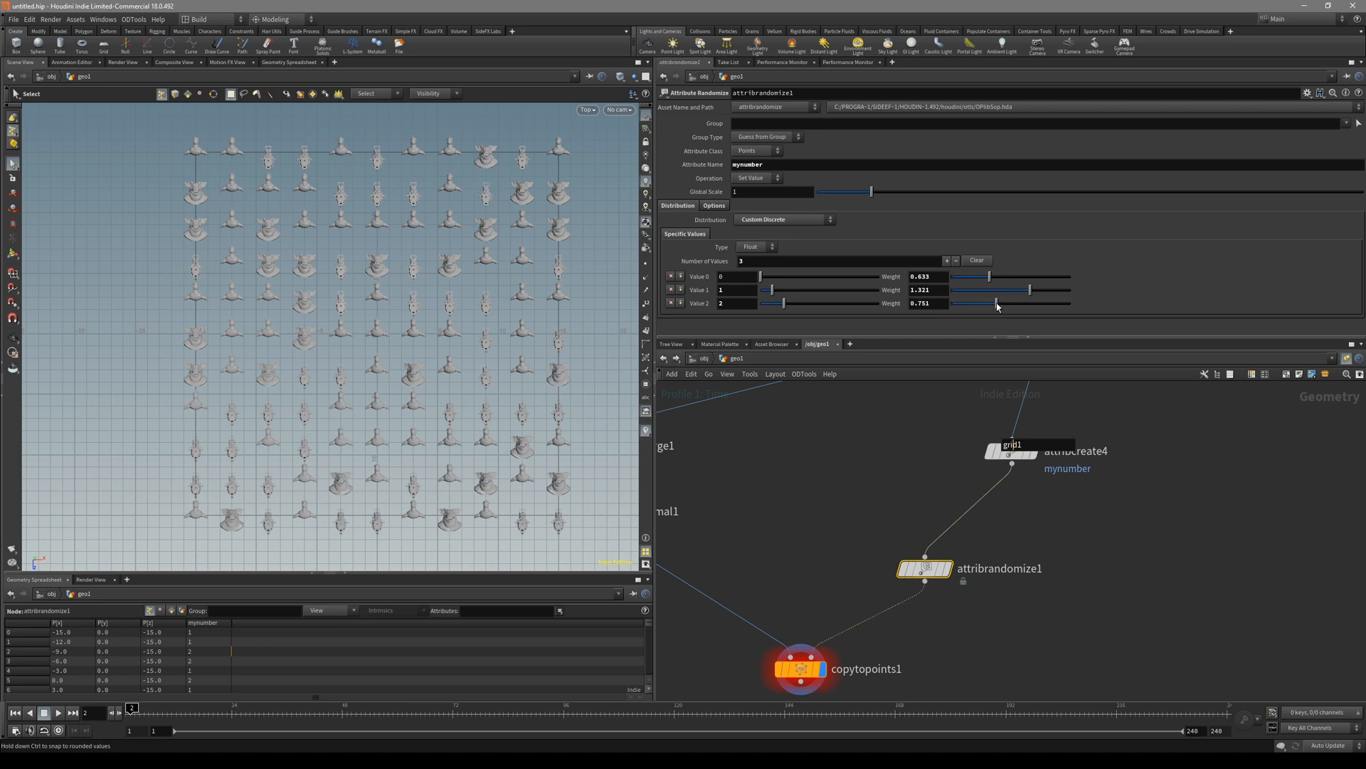
drag(875, 555, 882, 514)
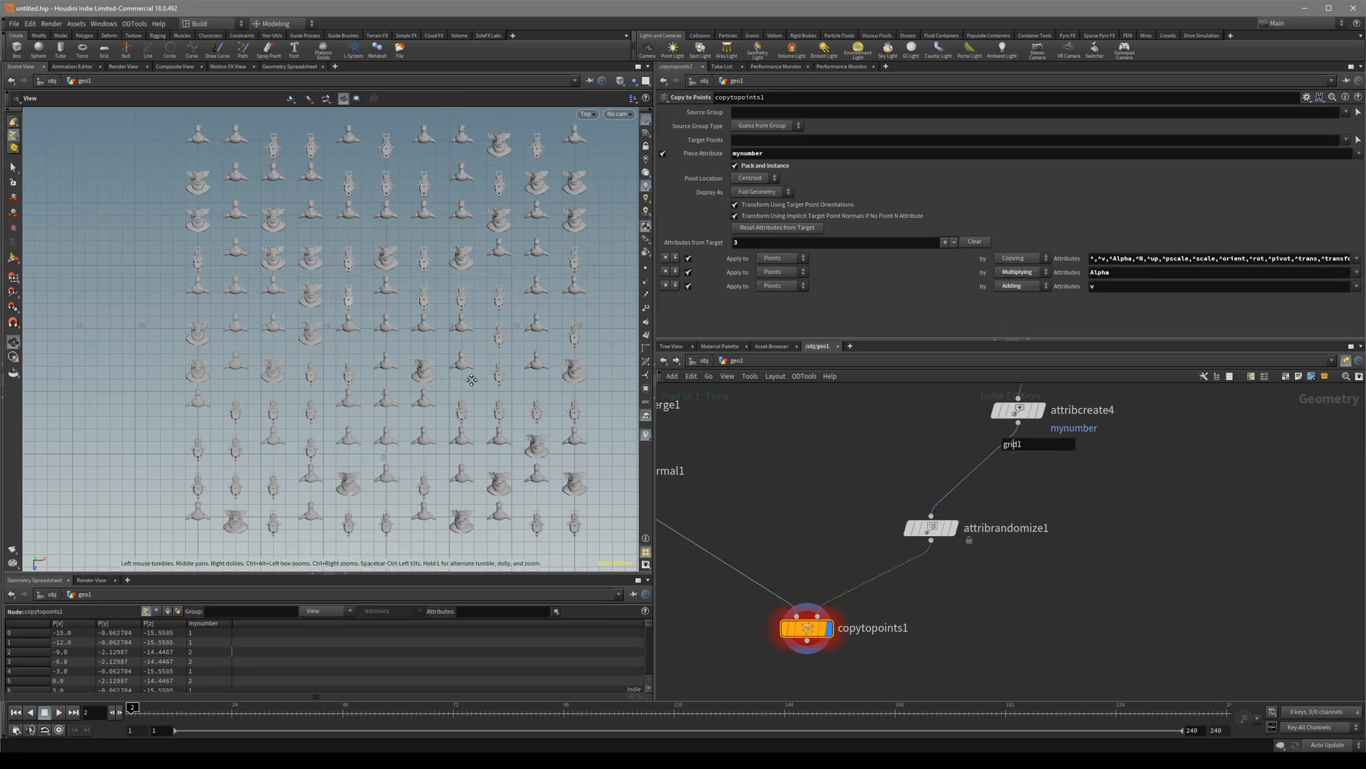
Turn off Pack and Instance on copytopoints1 so the copies show their colours
alt+drag(461, 376, 396, 341)
drag(811, 534, 748, 542)
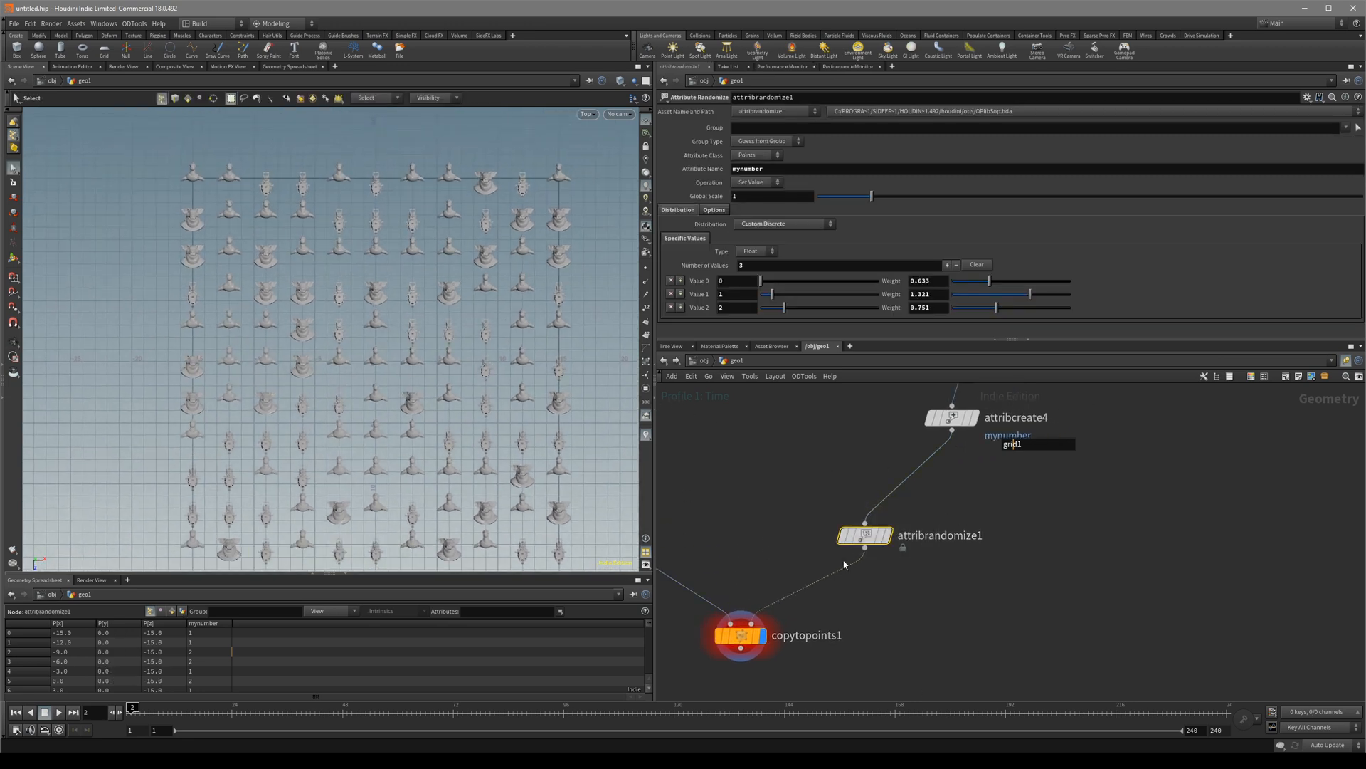
click(777, 167)
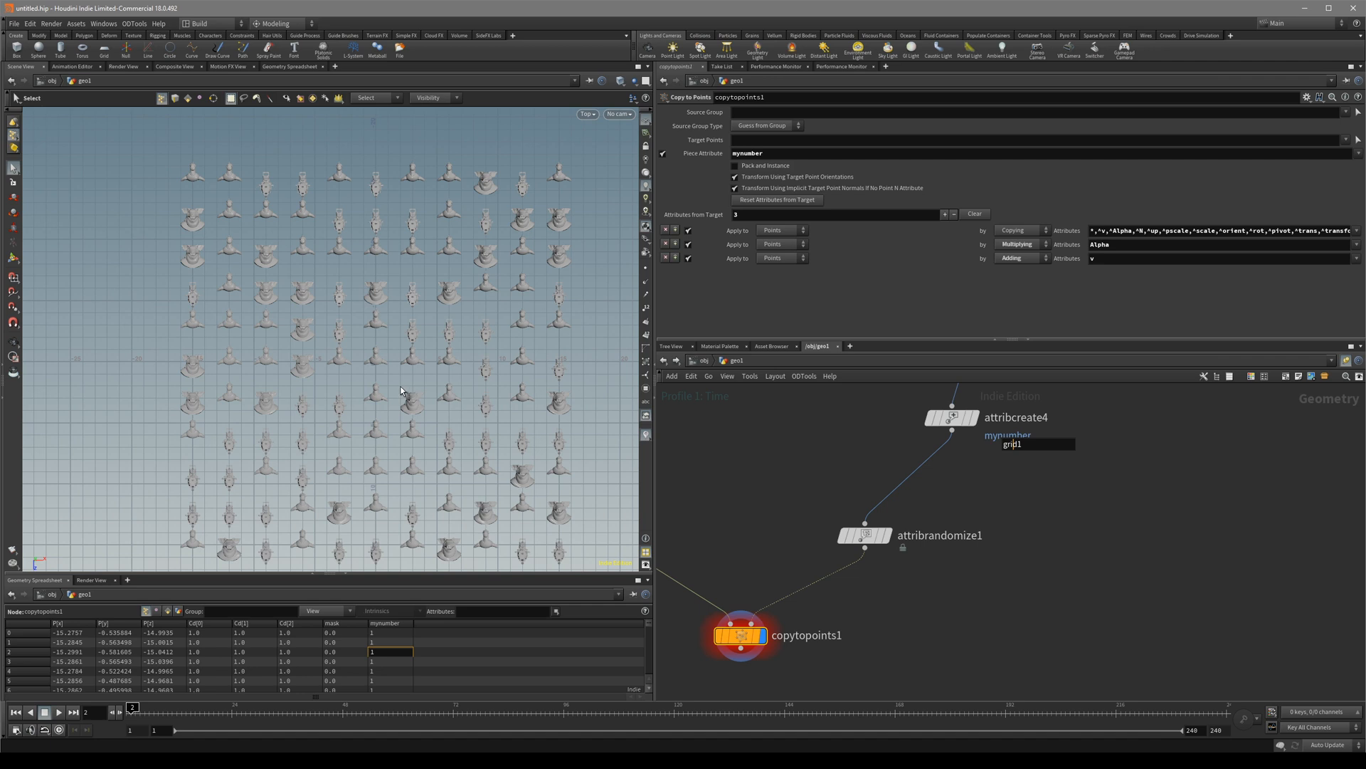
key(Escape)
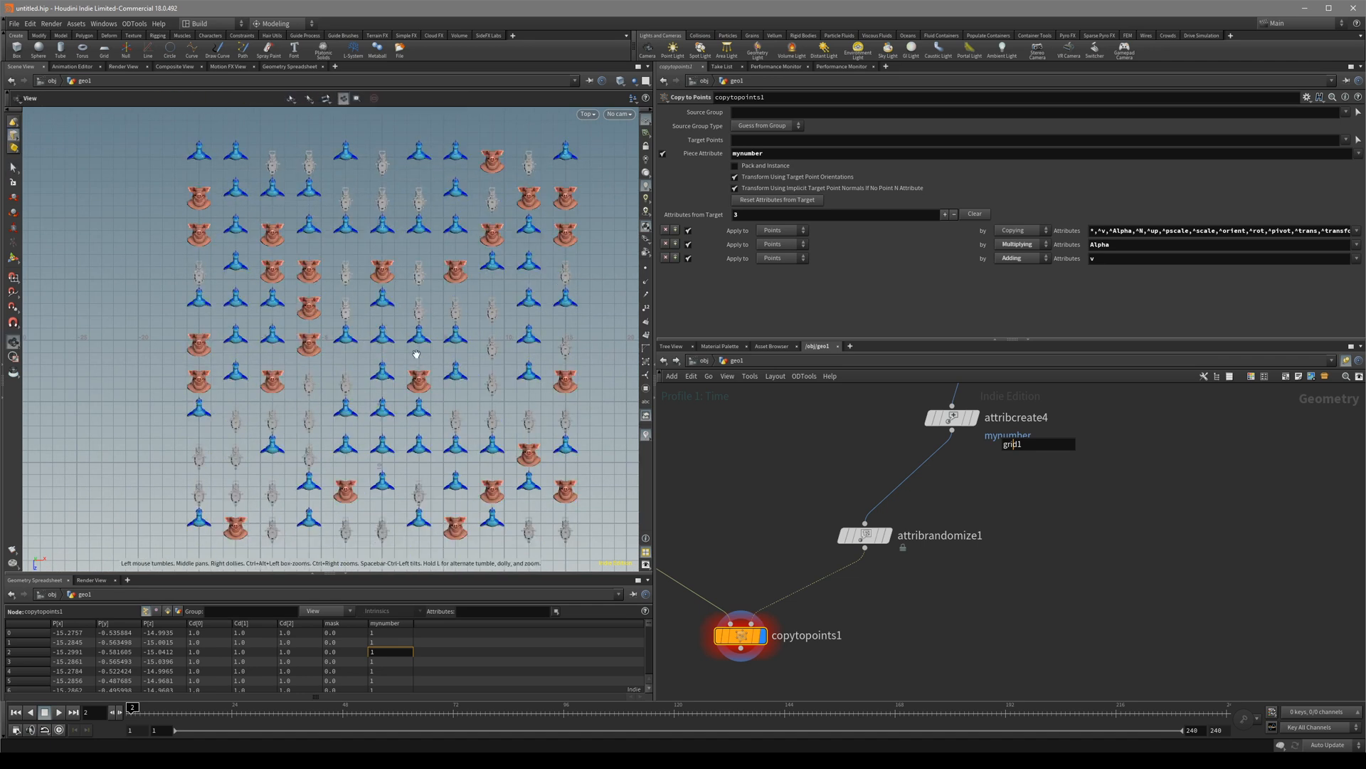
Lower the randomizer's Value 1 weight to about 0.53
click(865, 535)
drag(865, 536, 888, 560)
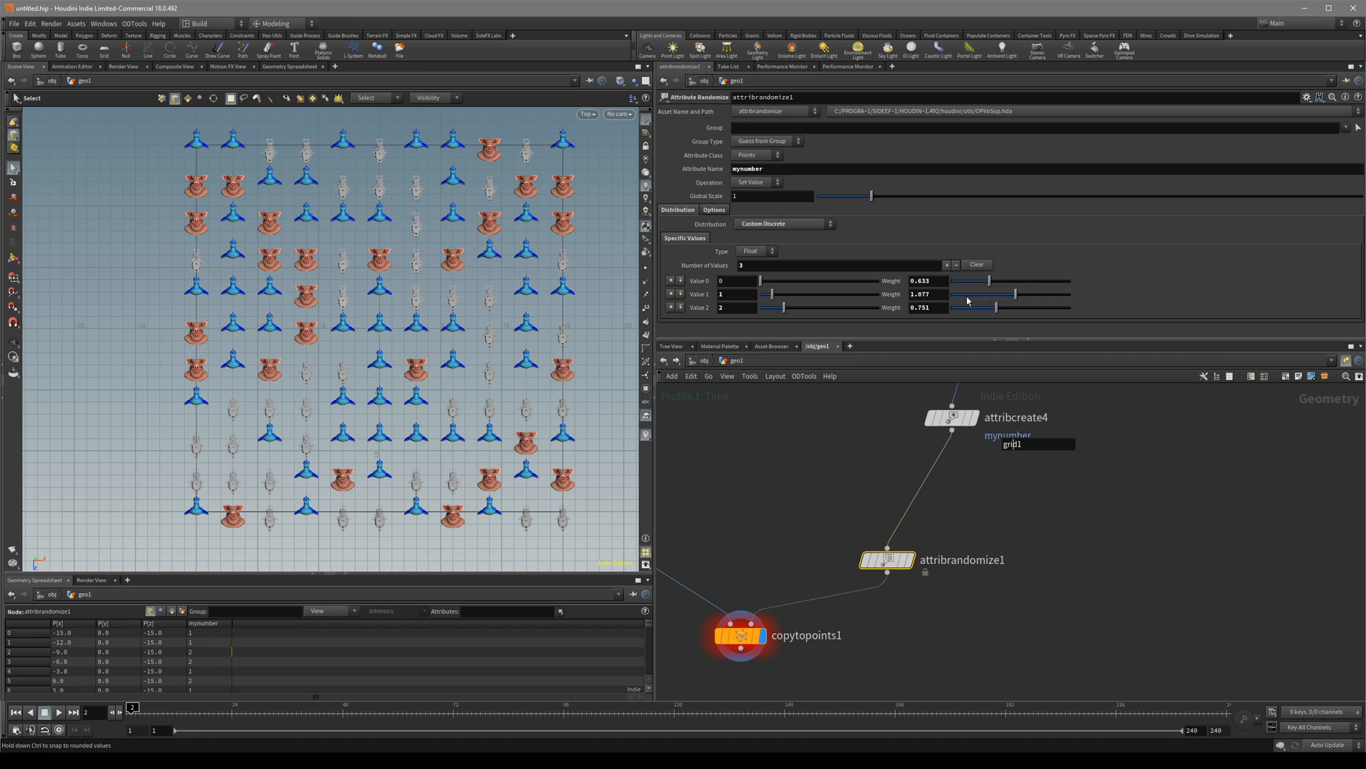
drag(1004, 294, 1014, 294)
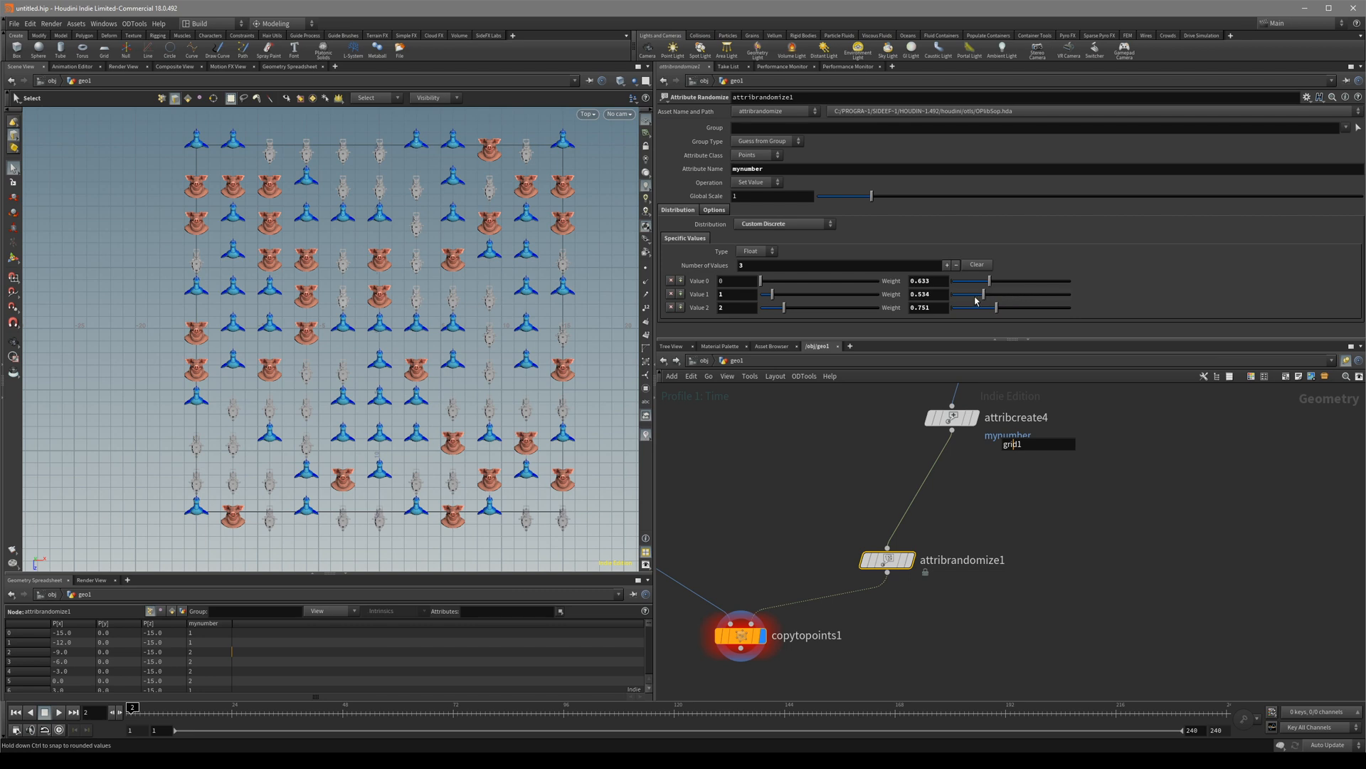
drag(971, 301, 977, 306)
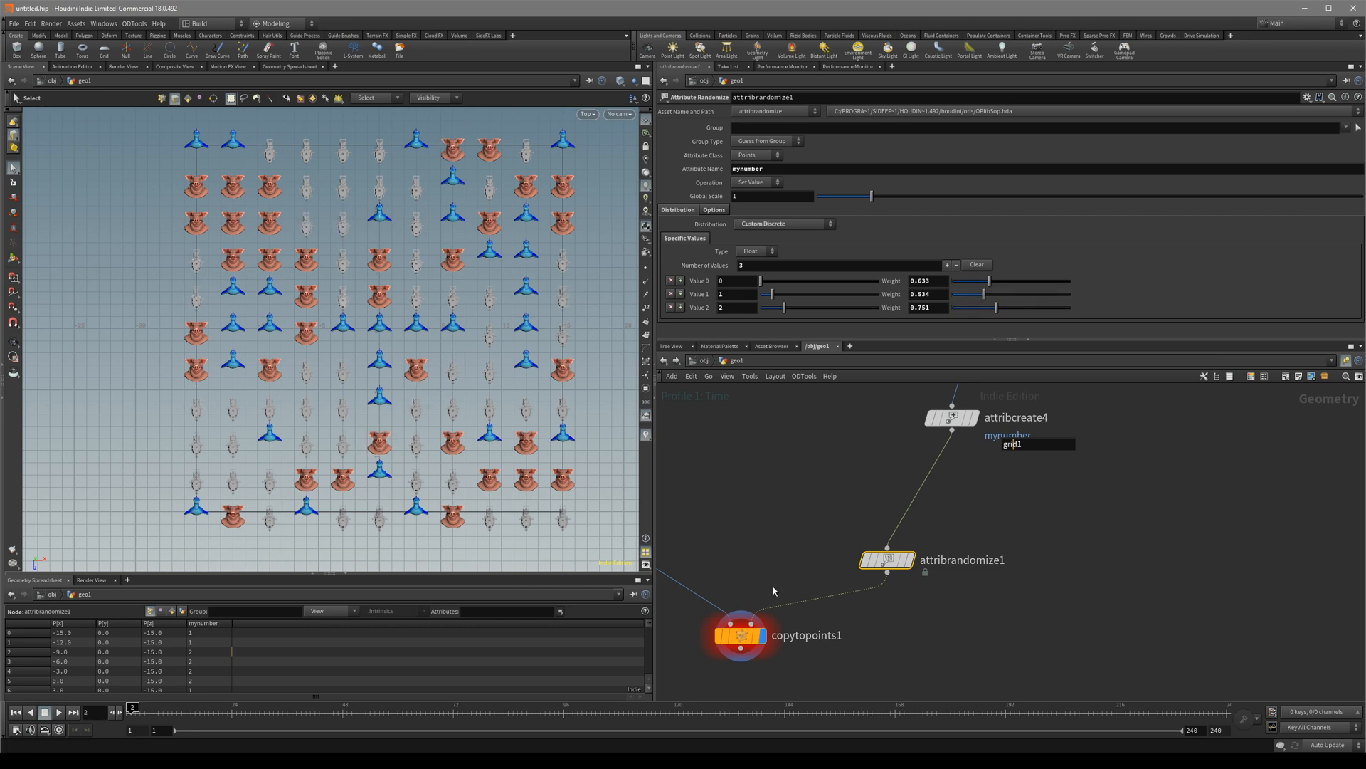
click(737, 633)
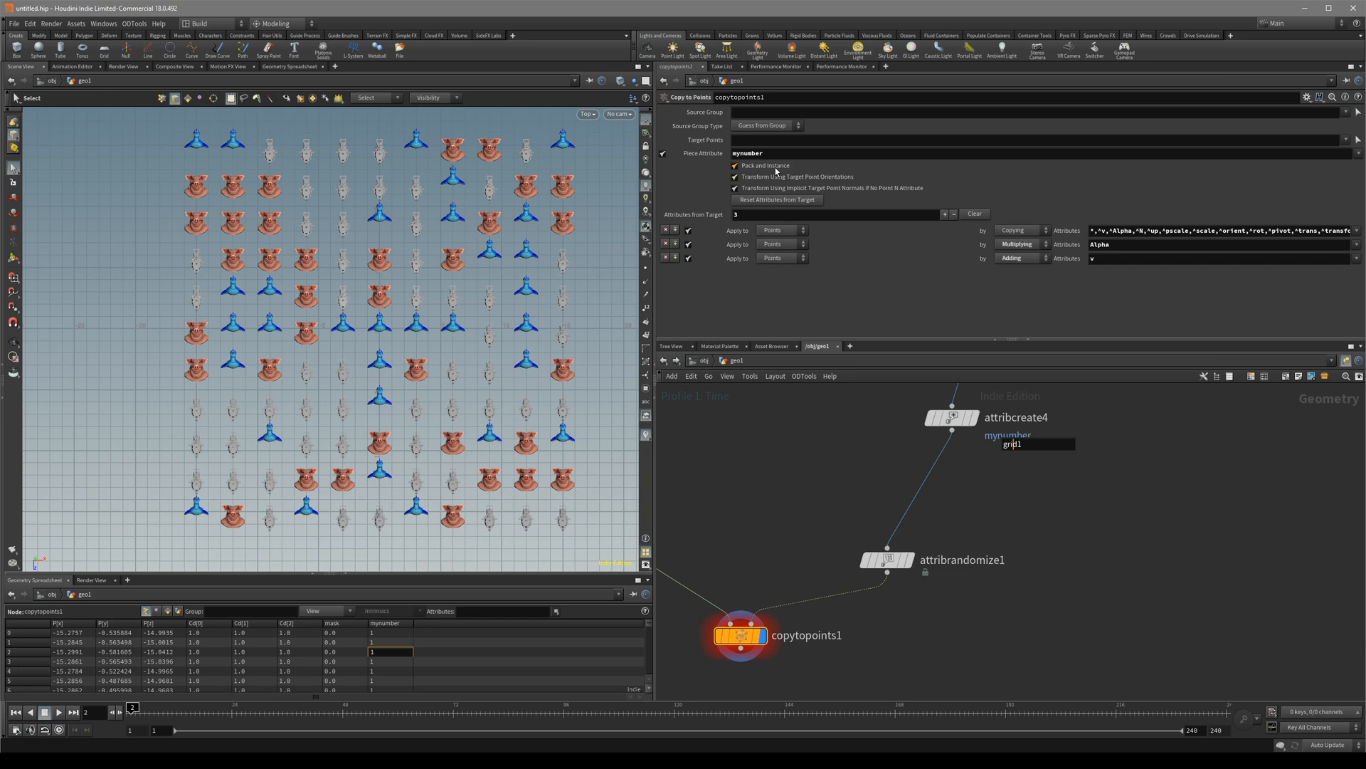
Raise Value 1's weight to about 1.51 and view the packed copies in perspective
click(886, 560)
mouse_move(982, 294)
mouse_down()
mouse_move(1011, 295)
mouse_move(1004, 308)
mouse_move(979, 298)
mouse_move(1043, 296)
mouse_move(1028, 298)
mouse_up()
click(740, 634)
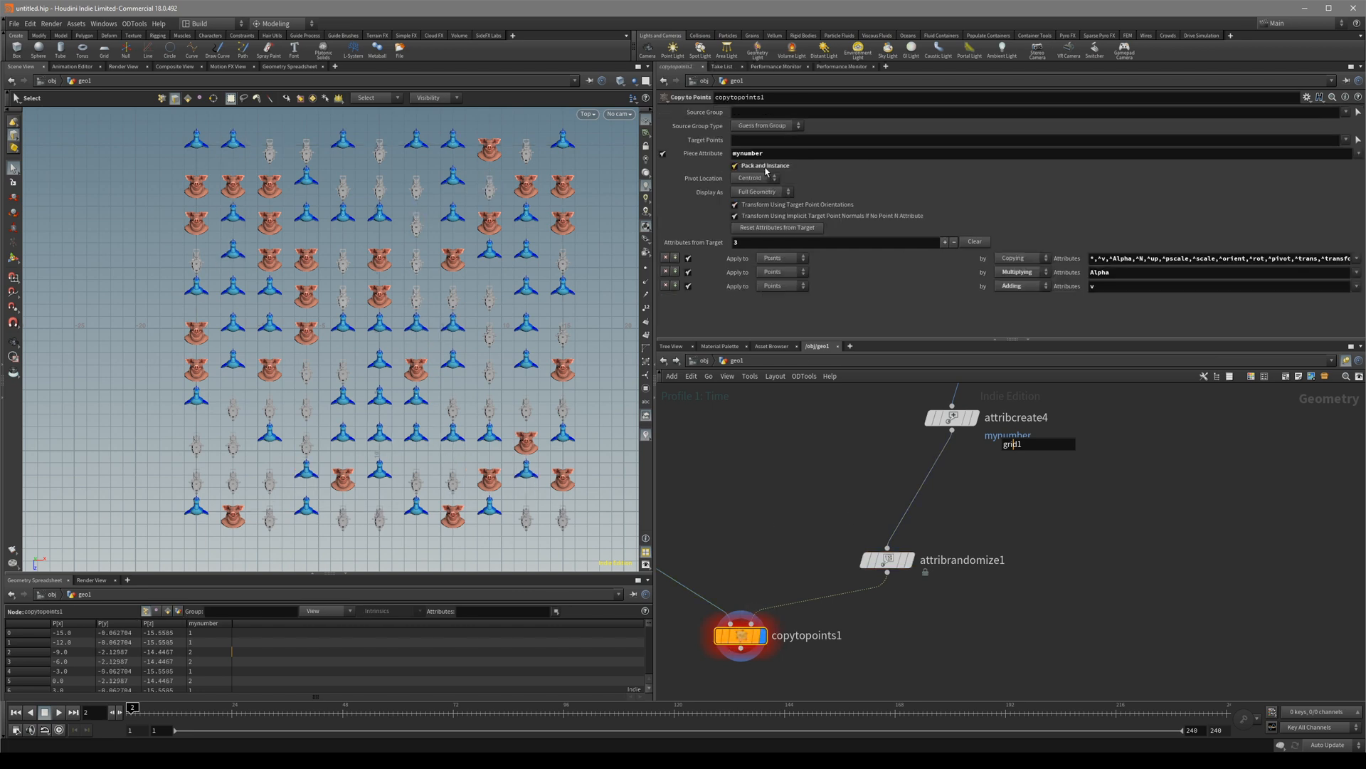
key(Escape)
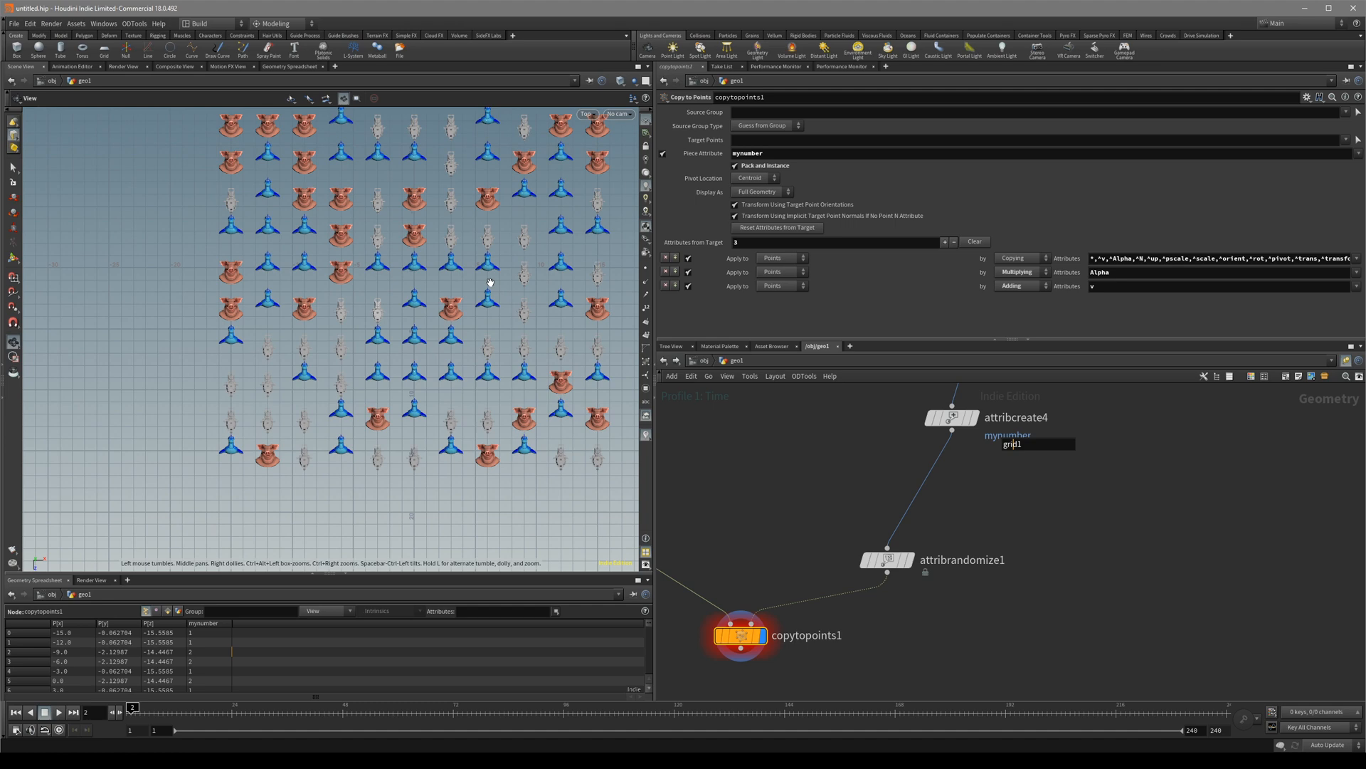
mouse_move(502, 342)
mouse_down()
mouse_move(505, 238)
mouse_move(452, 389)
mouse_up()
key(s)
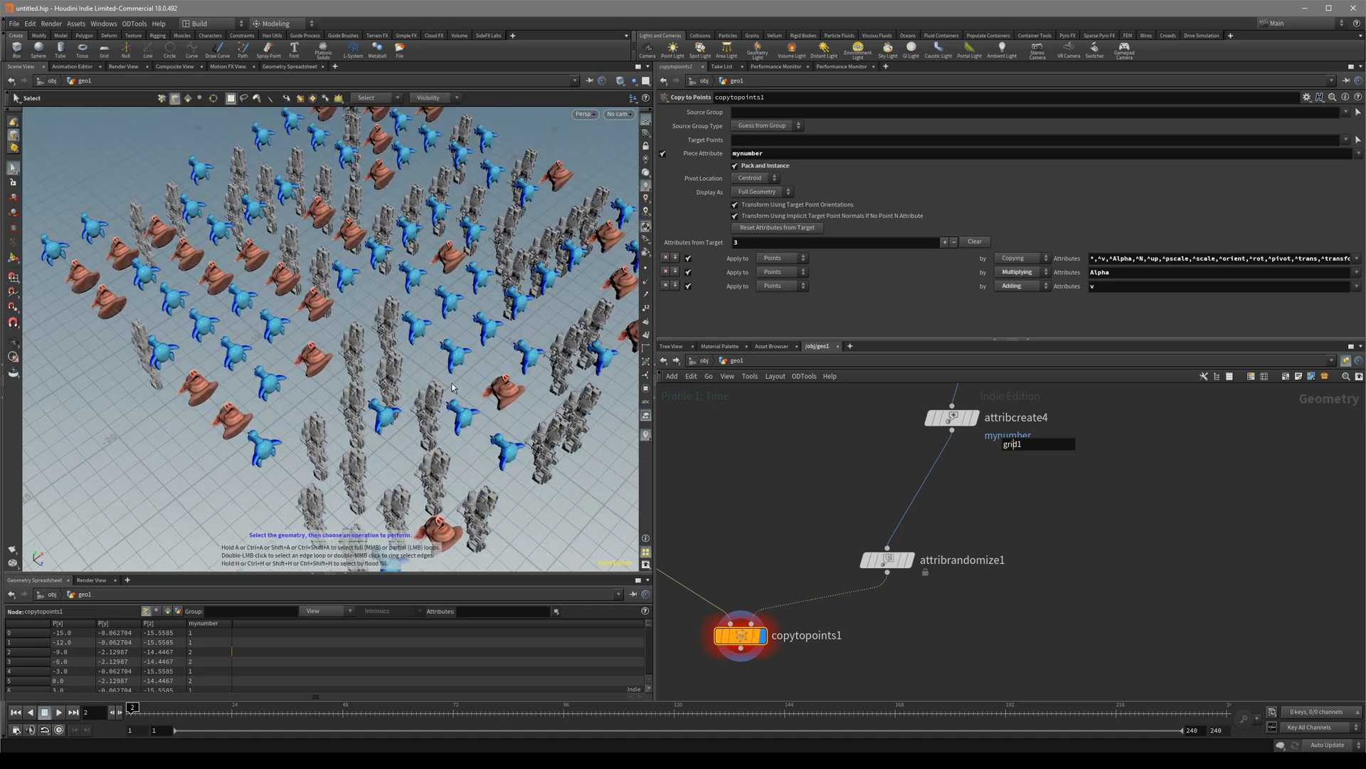